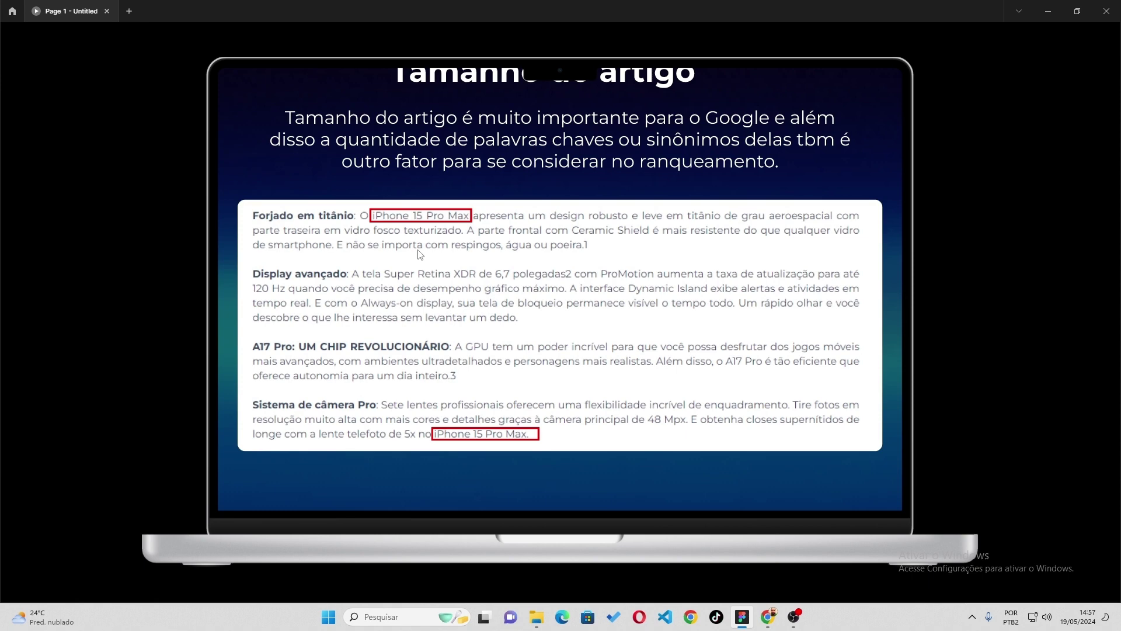
Switch to the WordPress dashboard in the browser and start a new post
{"action": "key", "text": "alt+Tab"}
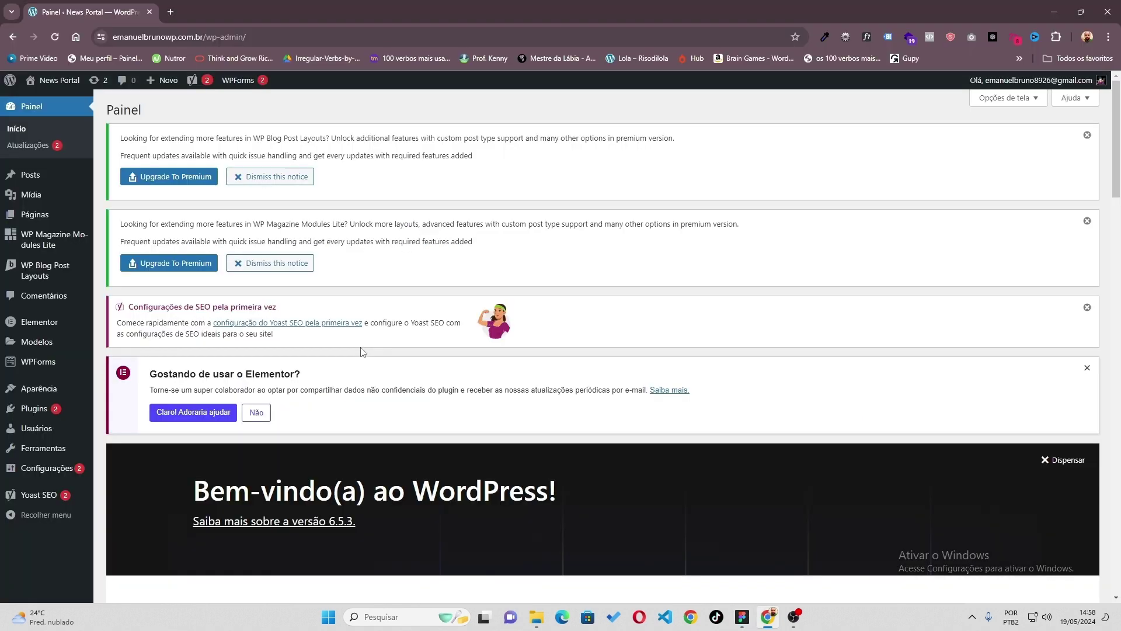
{"action": "mouse_move", "coordinate": [70, 176]}
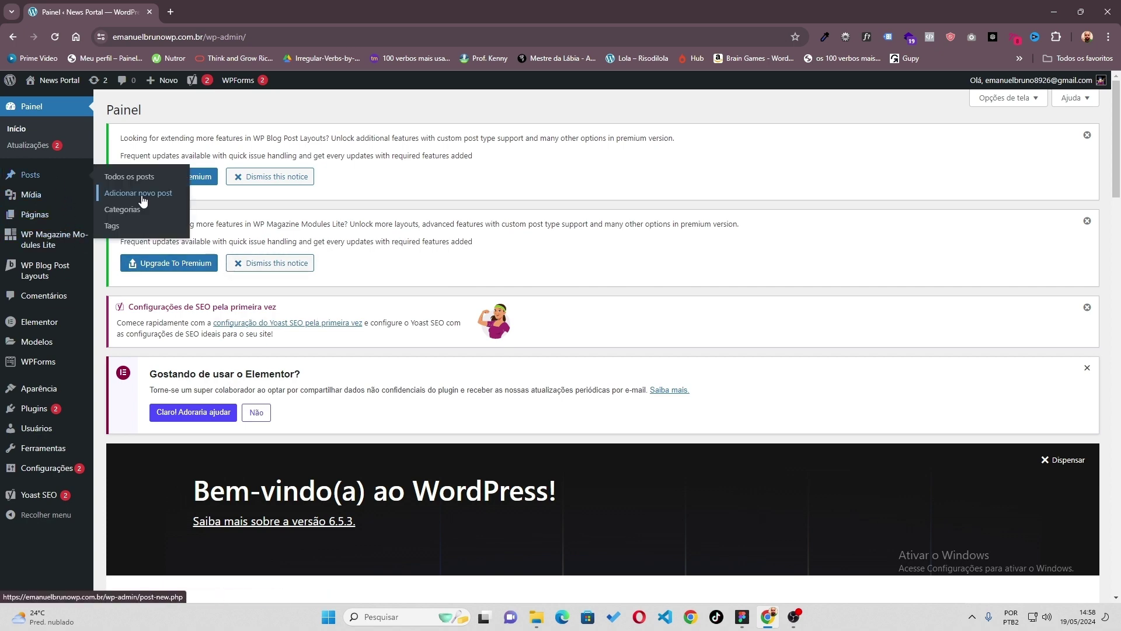
{"action": "left_click", "coordinate": [143, 199]}
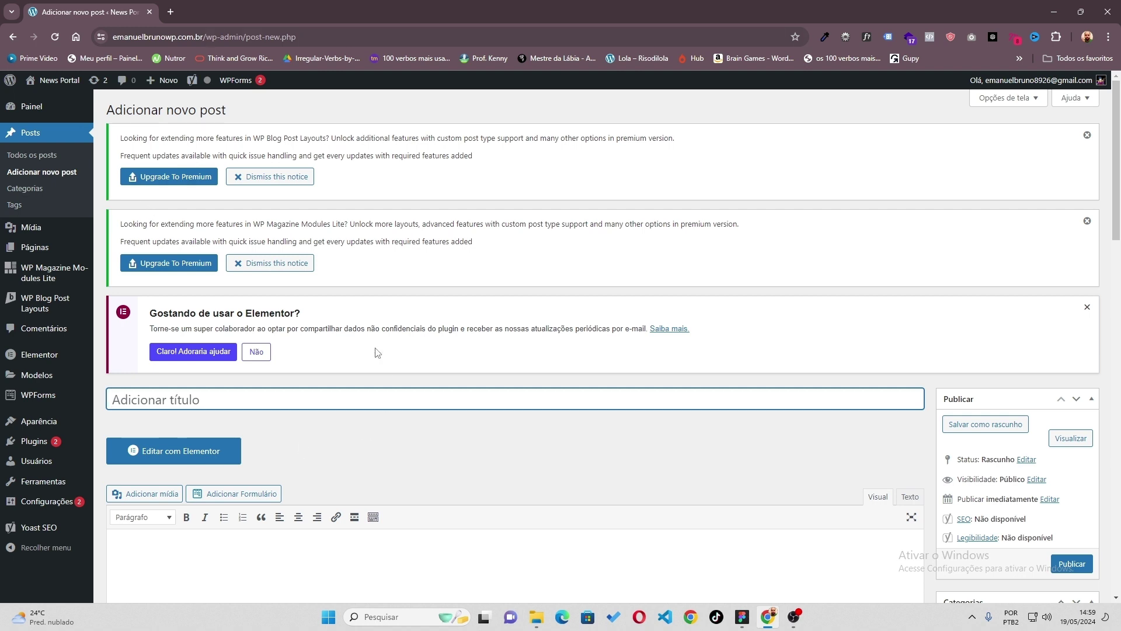
{"action": "scroll", "coordinate": [296, 394], "scroll_direction": "down", "scroll_amount": 4}
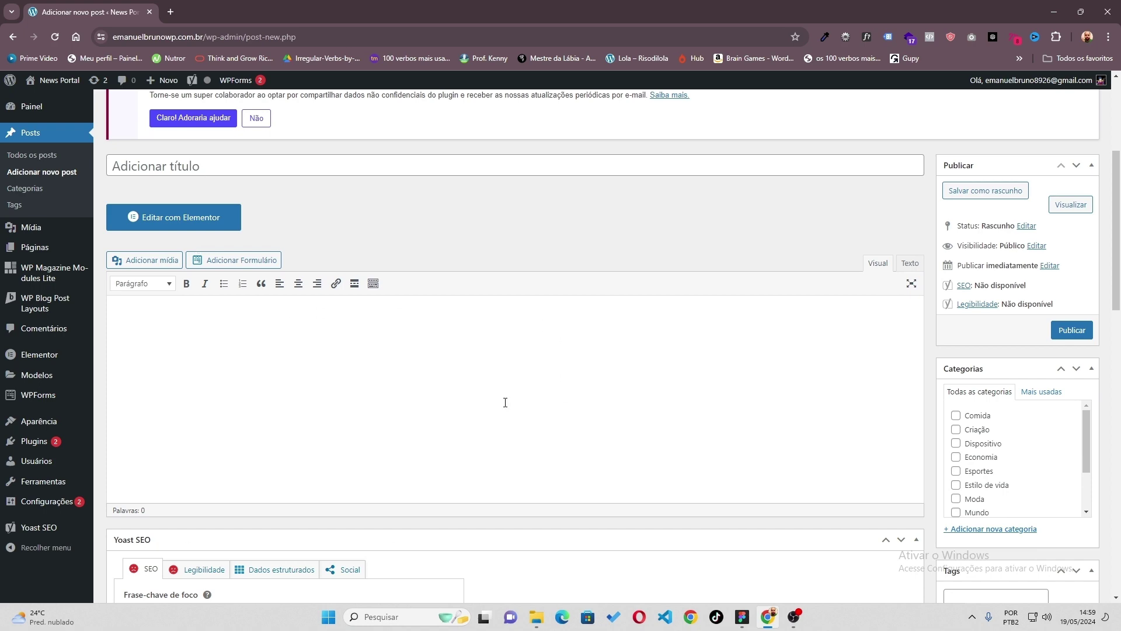
{"action": "scroll", "coordinate": [326, 443], "scroll_direction": "up", "scroll_amount": 4}
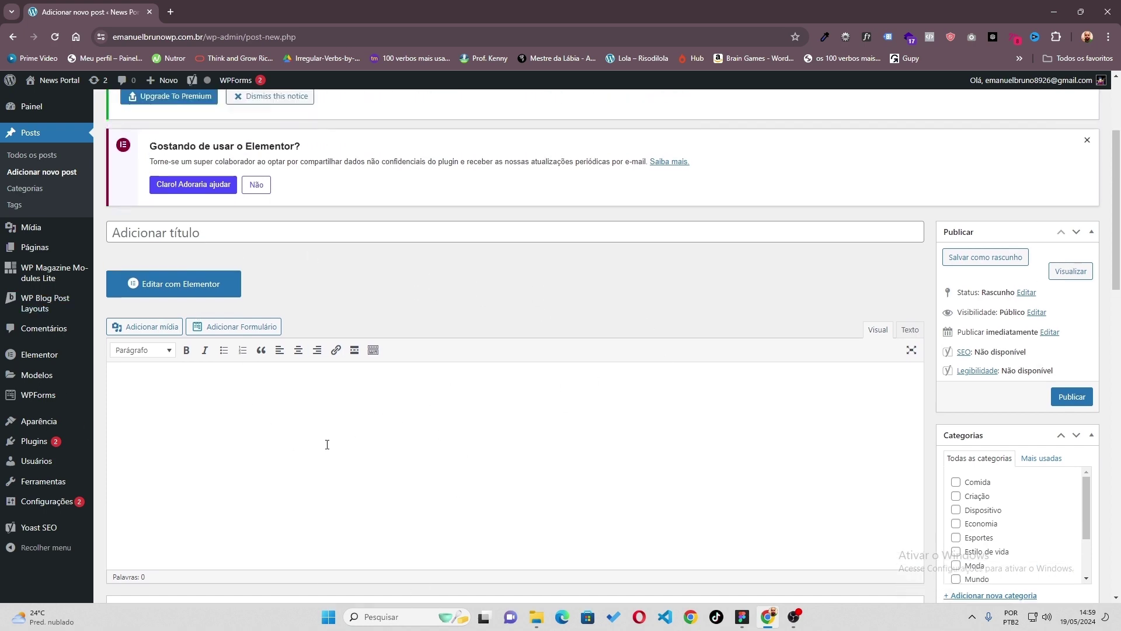
{"action": "scroll", "coordinate": [239, 446], "scroll_direction": "down", "scroll_amount": 8}
{"action": "scroll", "coordinate": [238, 446], "scroll_direction": "down", "scroll_amount": 4}
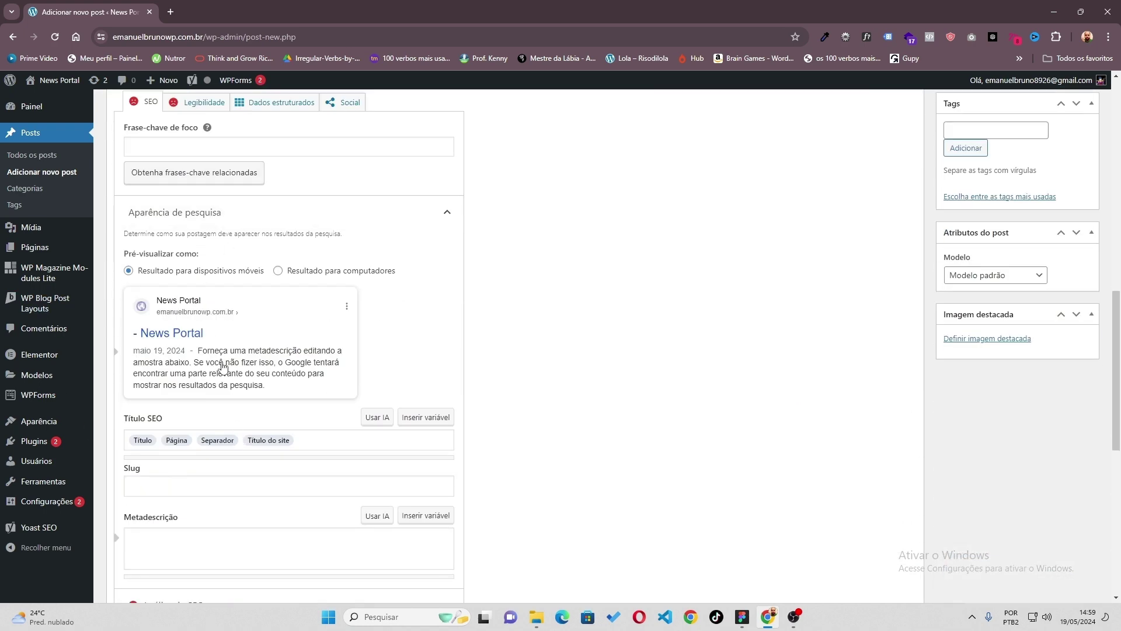
{"action": "scroll", "coordinate": [225, 368], "scroll_direction": "up", "scroll_amount": 2}
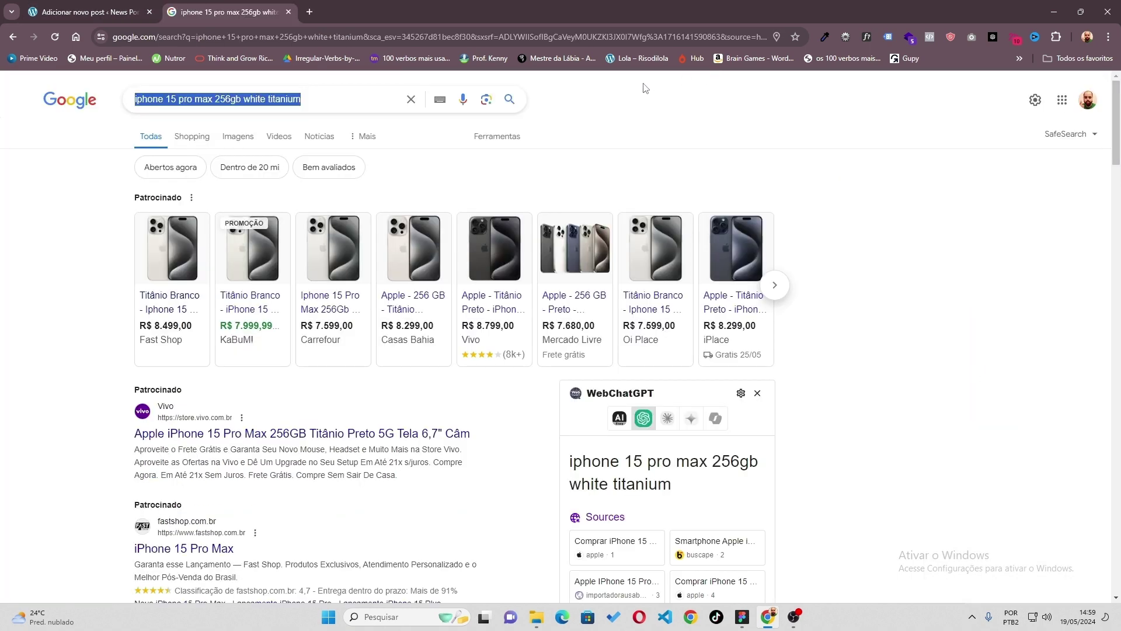
Return to the new WordPress post and title it "iphone 15 pro max 256gb white titanium"
{"action": "key", "text": "ctrl+shift+Tab"}
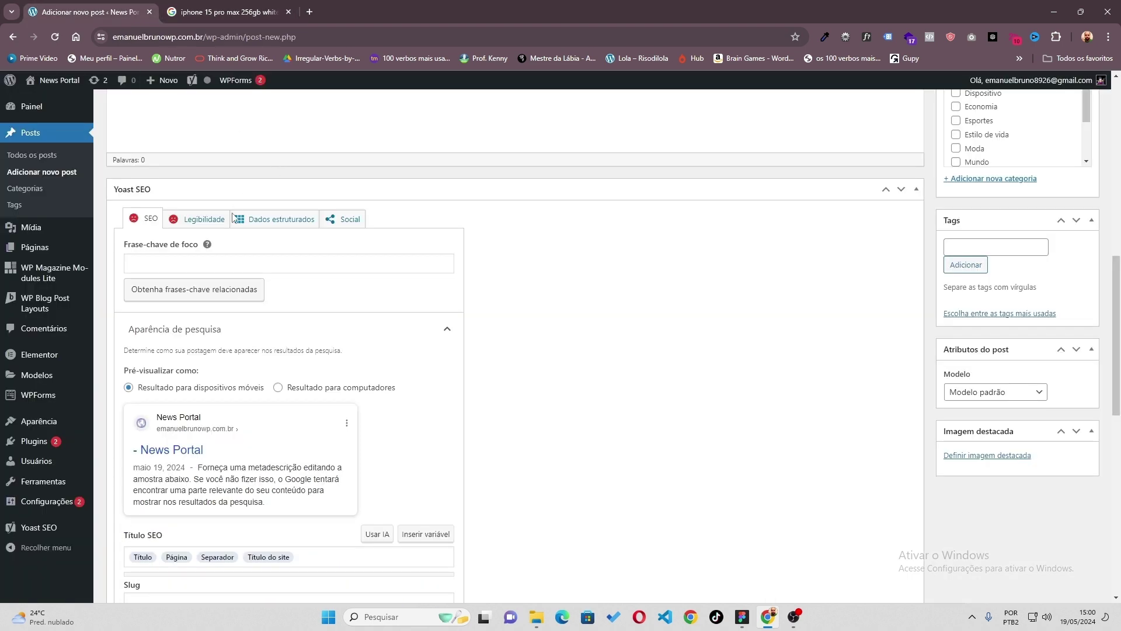
{"action": "scroll", "coordinate": [233, 217], "scroll_direction": "up", "scroll_amount": 10}
{"action": "left_click", "coordinate": [218, 398]}
{"action": "type", "text": "iphone 15 pro max 256gb white titanium"}
Set the Yoast SEO focus keyphrase to "iphone 15 pro max 256gb white titanium"
{"action": "scroll", "coordinate": [218, 400], "scroll_direction": "down", "scroll_amount": 4}
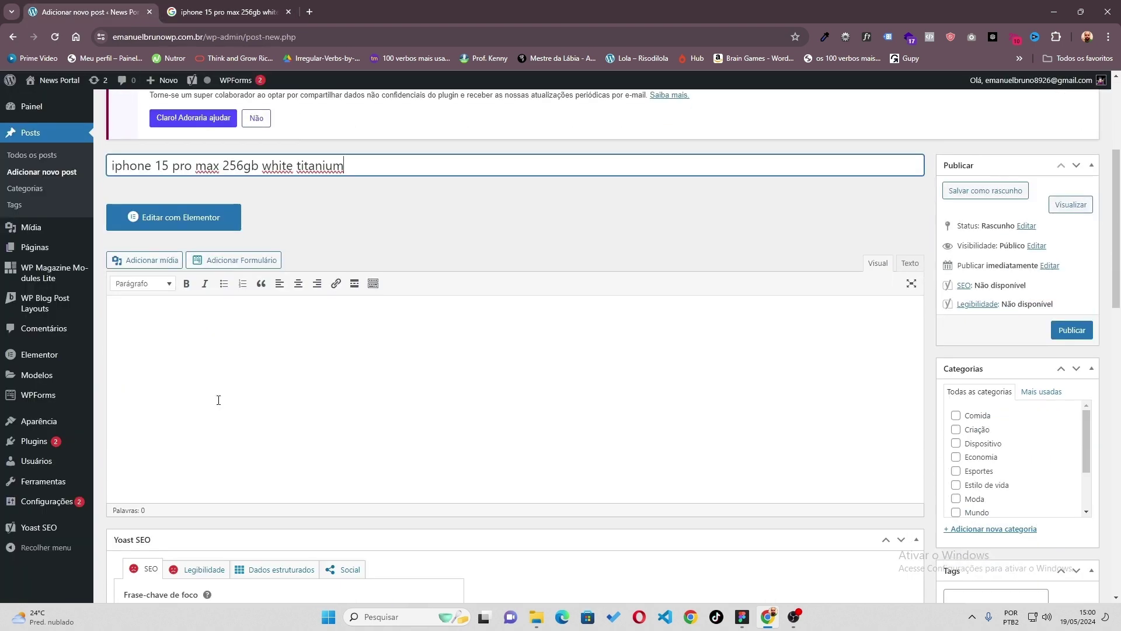
{"action": "scroll", "coordinate": [218, 400], "scroll_direction": "down", "scroll_amount": 4}
{"action": "left_click", "coordinate": [224, 377]}
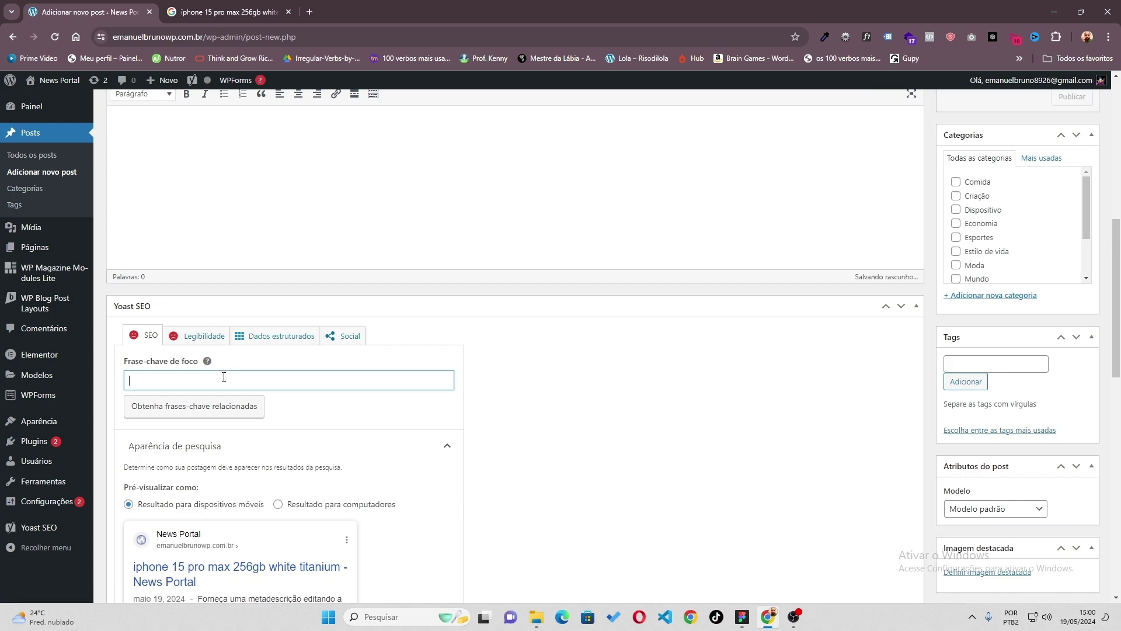
{"action": "type", "text": "iphone 15 pro max 256gb white titanium"}
Expand the post's Yoast SEO analysis and review the listed problems, improvements and good results
{"action": "scroll", "coordinate": [224, 377], "scroll_direction": "down", "scroll_amount": 10}
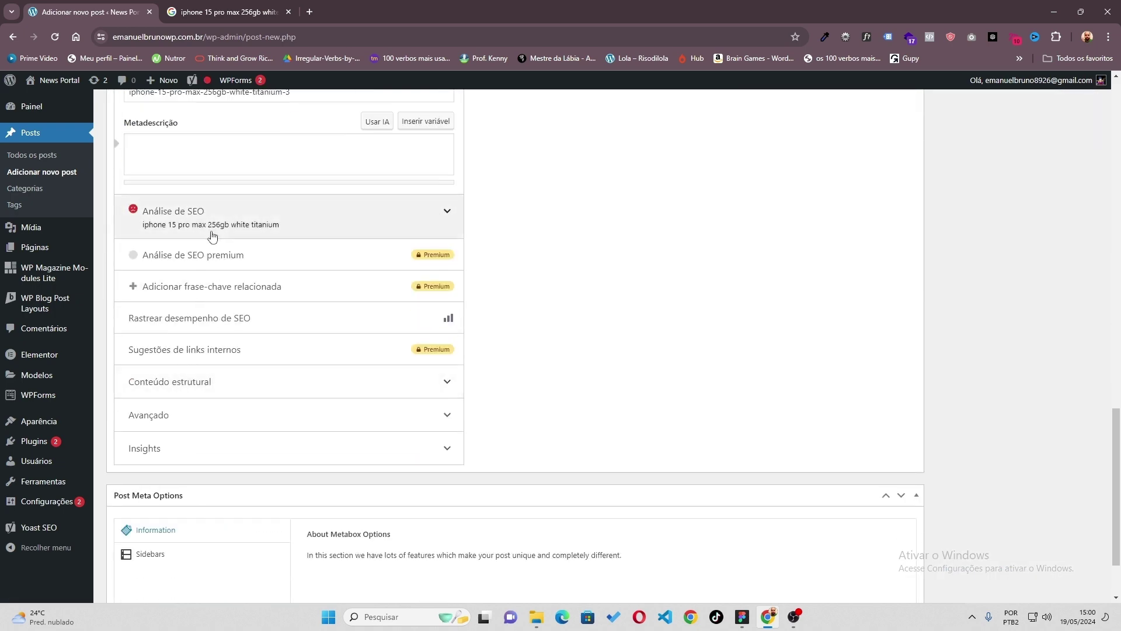
{"action": "left_click", "coordinate": [383, 231]}
{"action": "scroll", "coordinate": [375, 245], "scroll_direction": "down", "scroll_amount": 1}
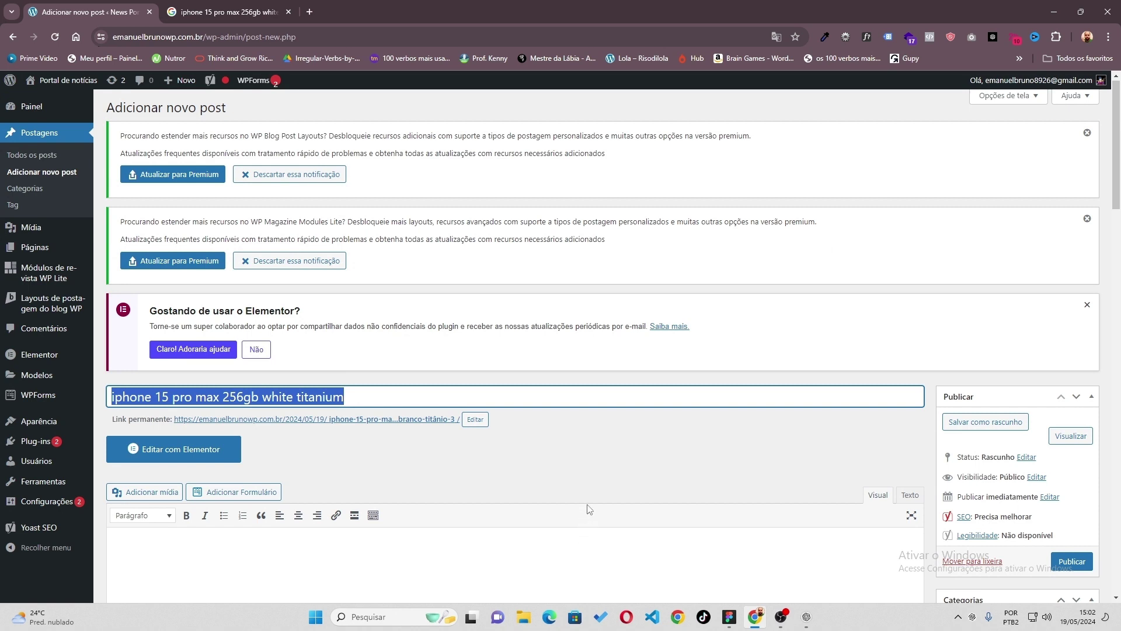
{"action": "scroll", "coordinate": [587, 505], "scroll_direction": "down", "scroll_amount": 2}
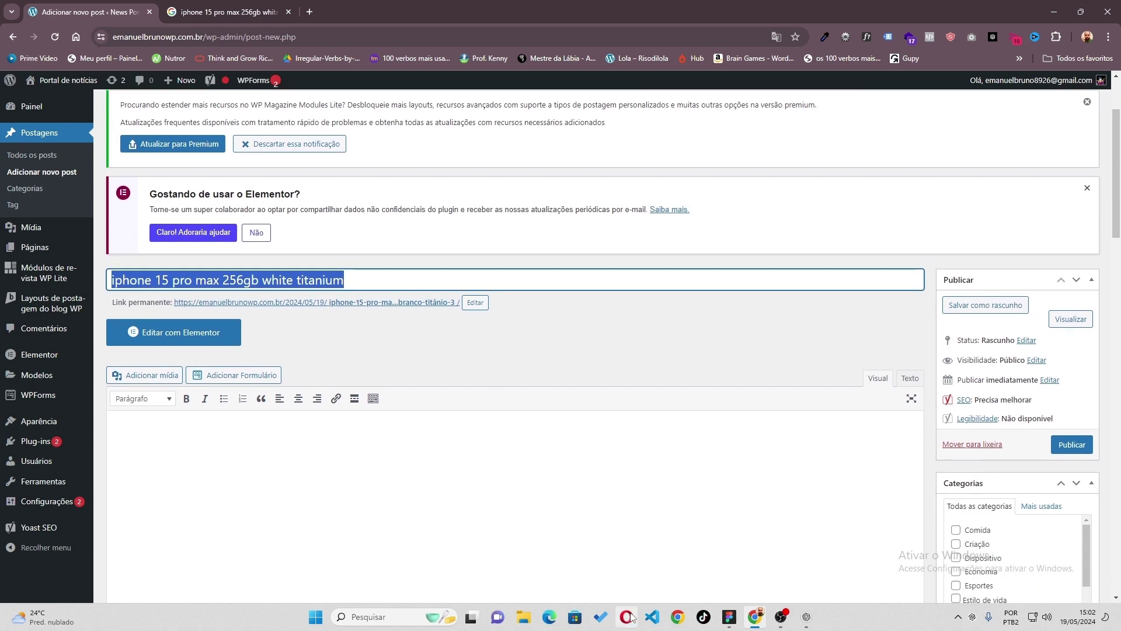
{"action": "scroll", "coordinate": [169, 593], "scroll_direction": "down", "scroll_amount": 14}
{"action": "scroll", "coordinate": [229, 451], "scroll_direction": "down", "scroll_amount": 4}
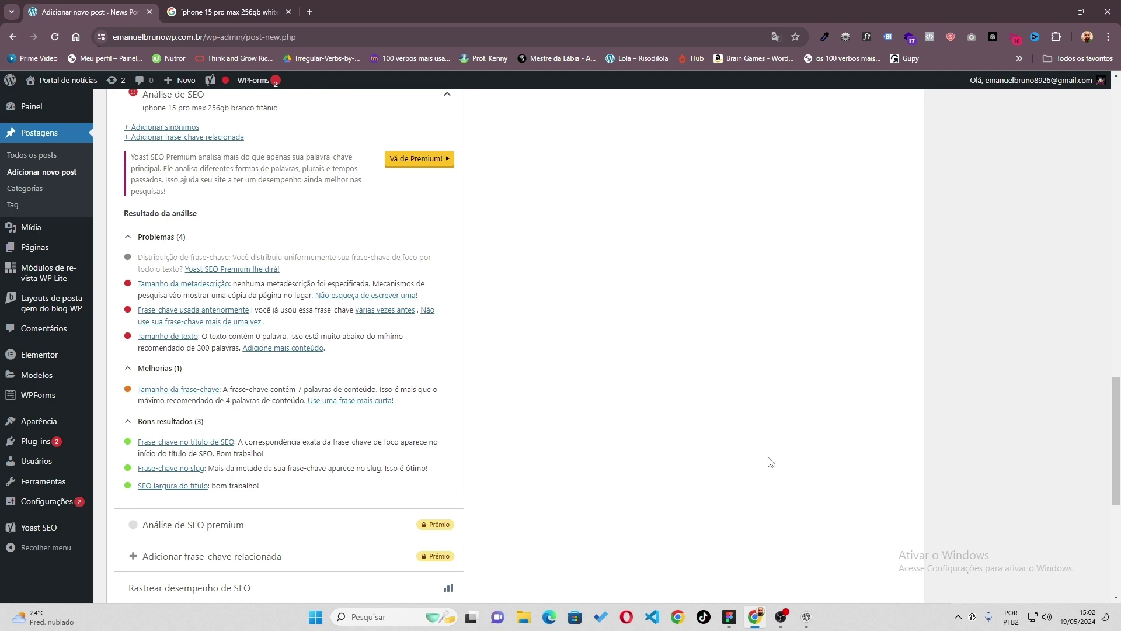
Open the ChatGPT app and enlarge its window beside the SEO analysis
{"action": "left_click", "coordinate": [807, 617]}
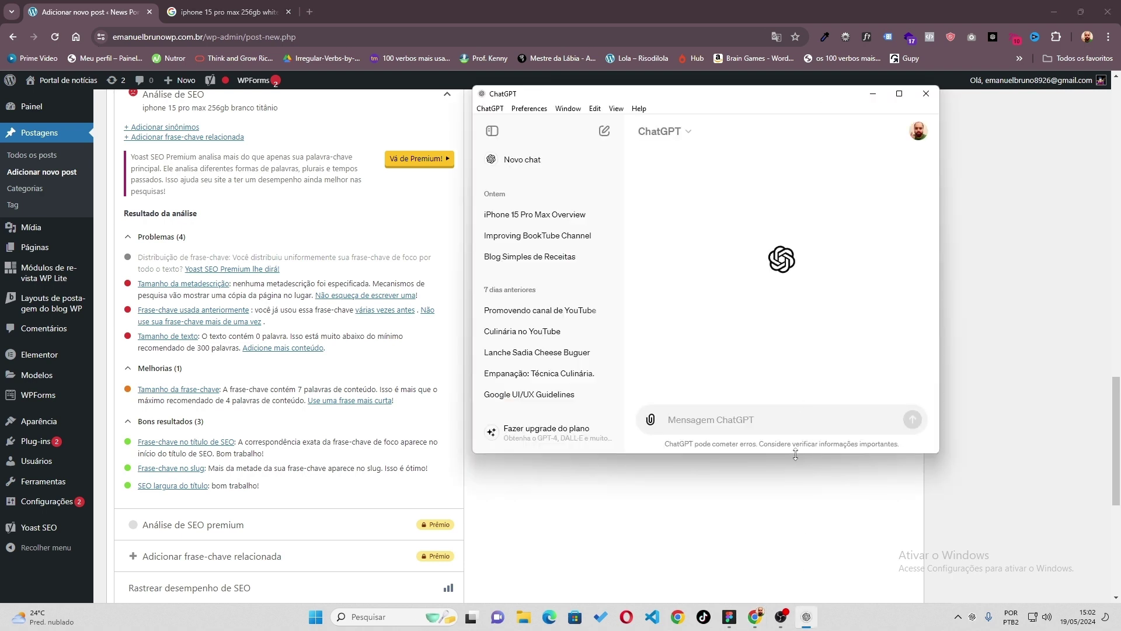
{"action": "left_click_drag", "start_coordinate": [793, 454], "coordinate": [794, 599]}
{"action": "left_click_drag", "start_coordinate": [933, 408], "coordinate": [1110, 410]}
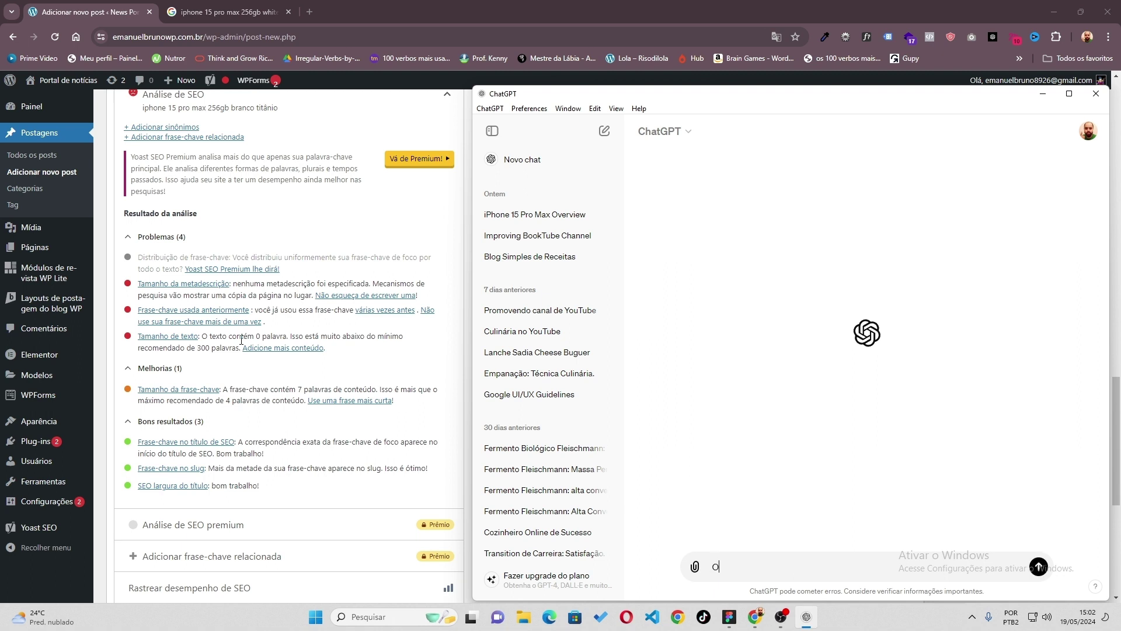
Begin a Portuguese prompt requesting a description of the "iphone 15 pro max 256gb white titanium" based on the settings the Yoast SEO plugin indicates
{"action": "type", "text": "Olá, preciso que você crie uma descrição para"}
{"action": "type", "text": "este produto"}
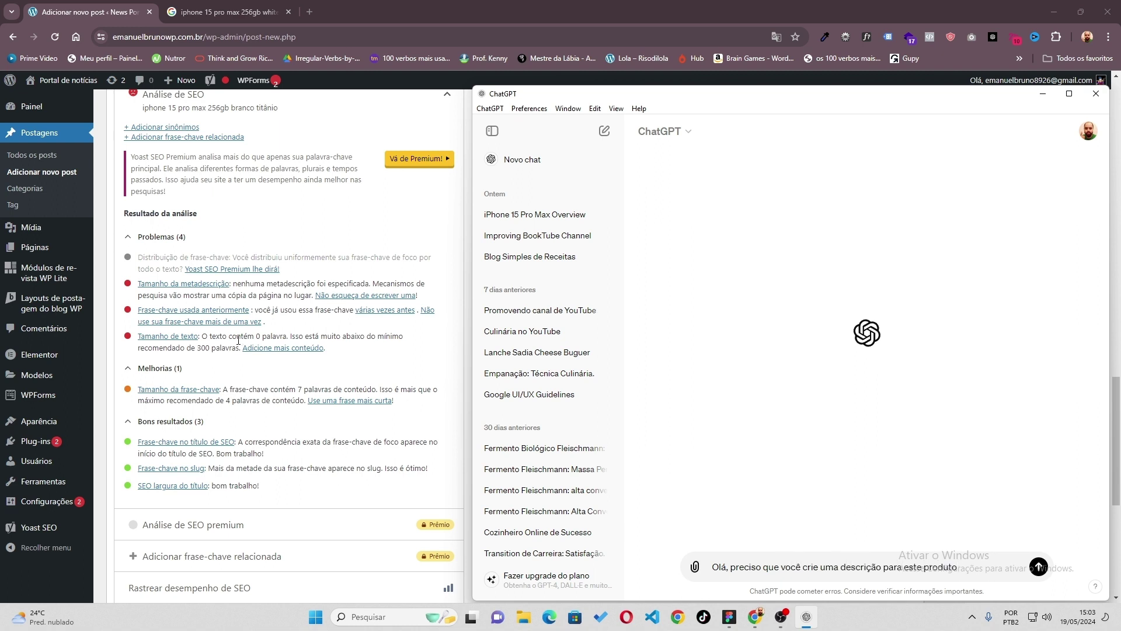
{"action": "type", "text": "iphone 15 pro max 256gb white titanium"}
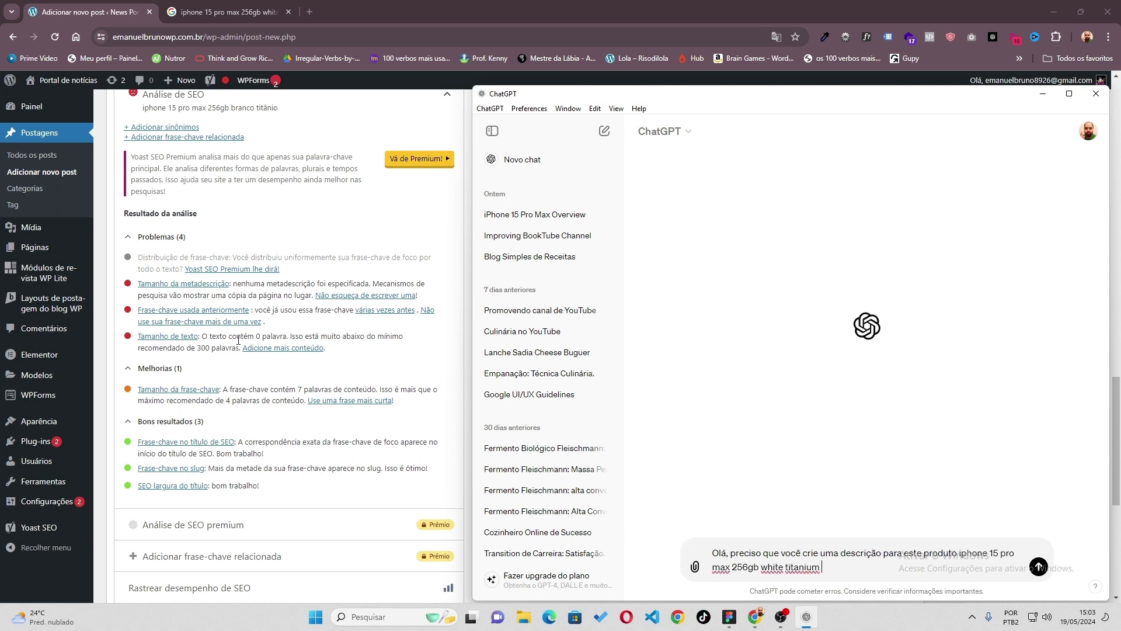
{"action": "type", "text": "baseado nessas configurações que o plugin yoast s"}
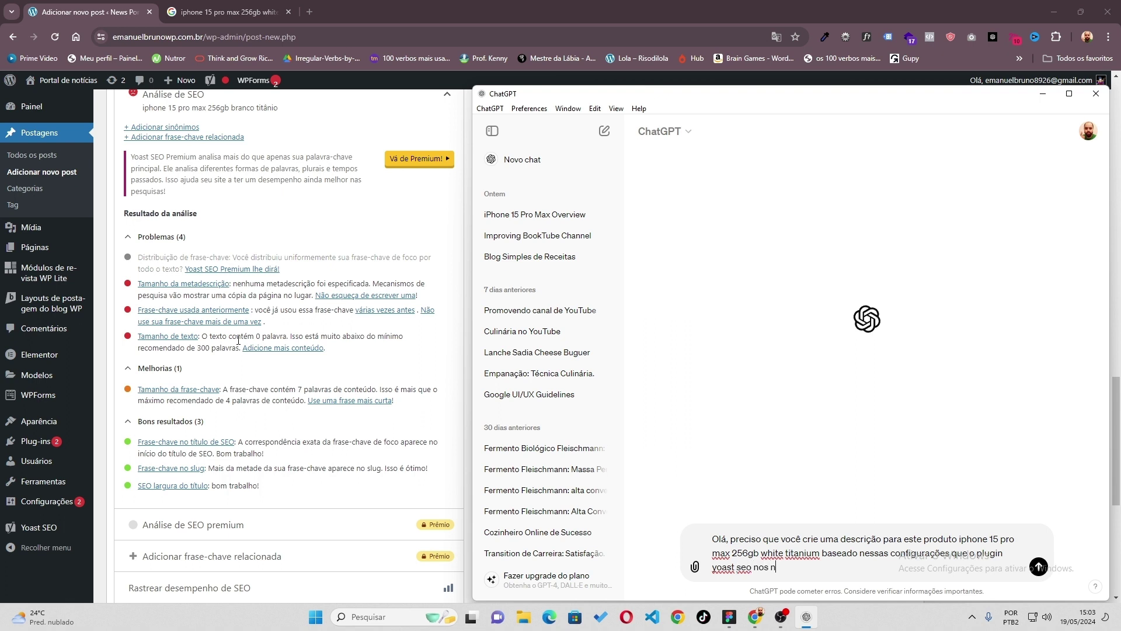
{"action": "type", "text": "eo nos indica"}
Add the length requirement "Tamanho deve conter 1200 palavras" to the prompt
{"action": "type", "text": "Tex"}
{"action": "key", "text": "BackSpace"}
{"action": "key", "text": "BackSpace"}
{"action": "key", "text": "BackSpace"}
{"action": "type", "text": "Tamanho deve conter no"}
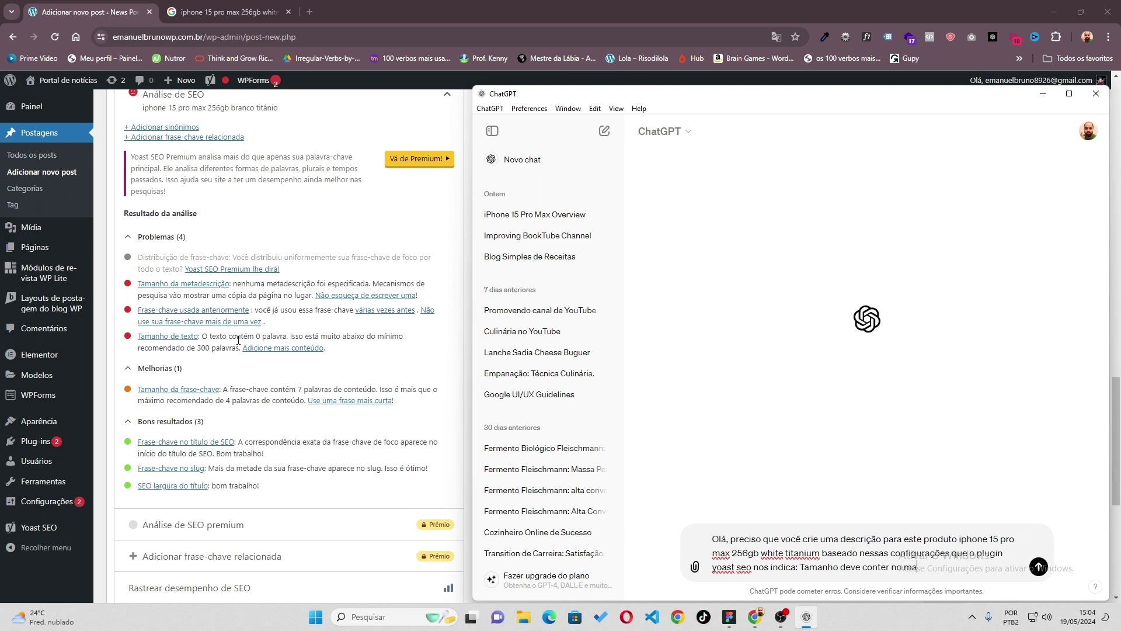
{"action": "type", "text": " ma"}
{"action": "key", "text": "BackSpace"}
{"action": "key", "text": "BackSpace"}
{"action": "key", "text": "BackSpace"}
{"action": "key", "text": "BackSpace"}
{"action": "type", "text": "200 palavras, temos que te"}
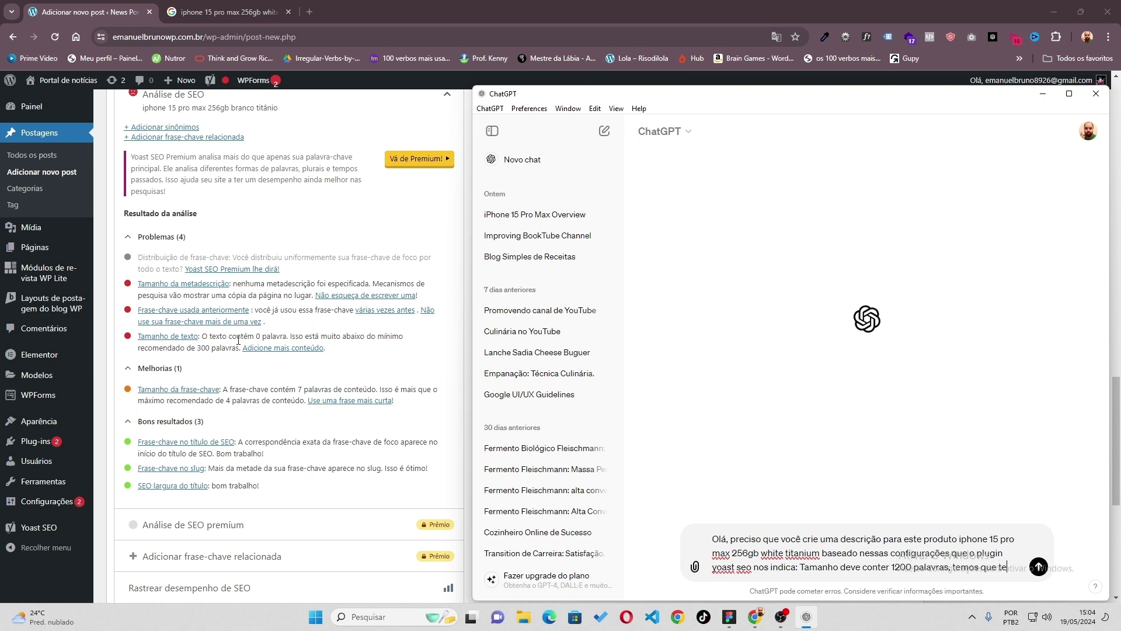
Add the transition-word requirement "temos que ter também pelo menos 30% de palavras de transição dentro deste texto" to the prompt
{"action": "type", "text": "r também pelo menos "}
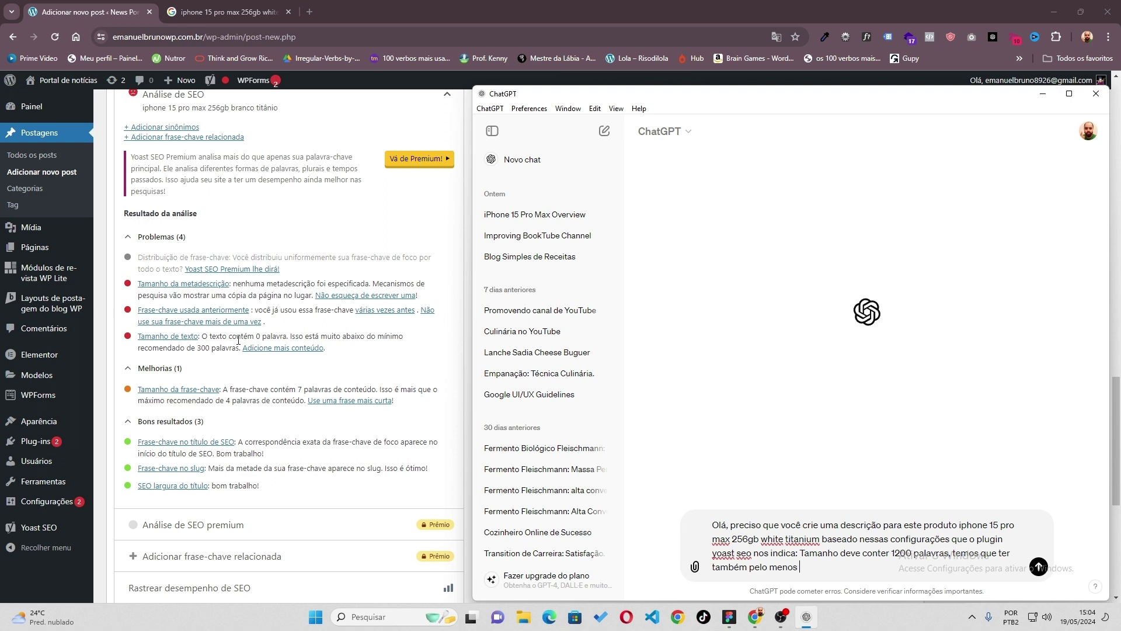
{"action": "type", "text": "30% de palavras de transição dentro des"}
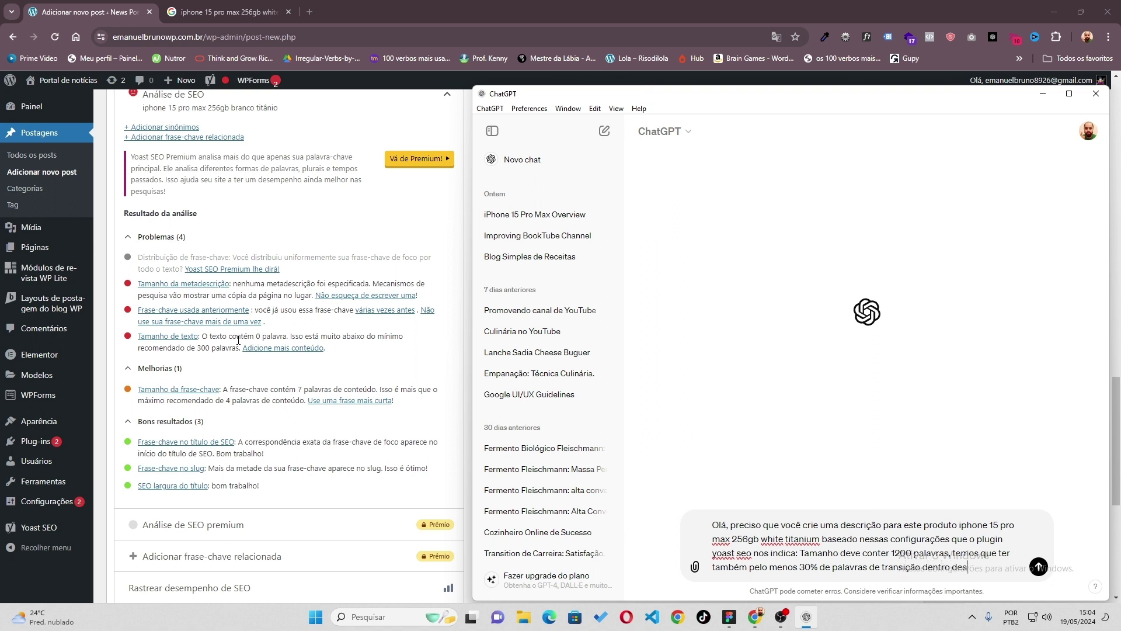
{"action": "type", "text": "te texto, temos também que que"}
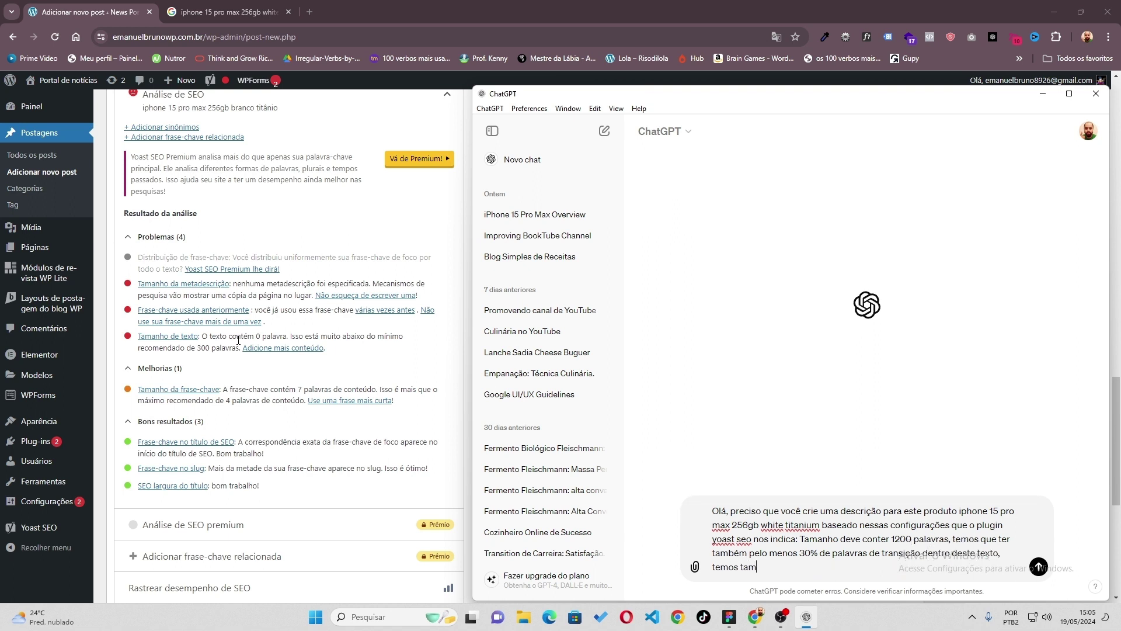
Add "temos também que ter no maximo 9 palavras chaves deste produto dentro do texto e alguns sinonimos destas palavras chaves também" to the prompt
{"action": "key", "text": "BackSpace"}
{"action": "key", "text": "BackSpace"}
{"action": "key", "text": "BackSpace"}
{"action": "type", "text": "ter no maximo 9 palavras ch"}
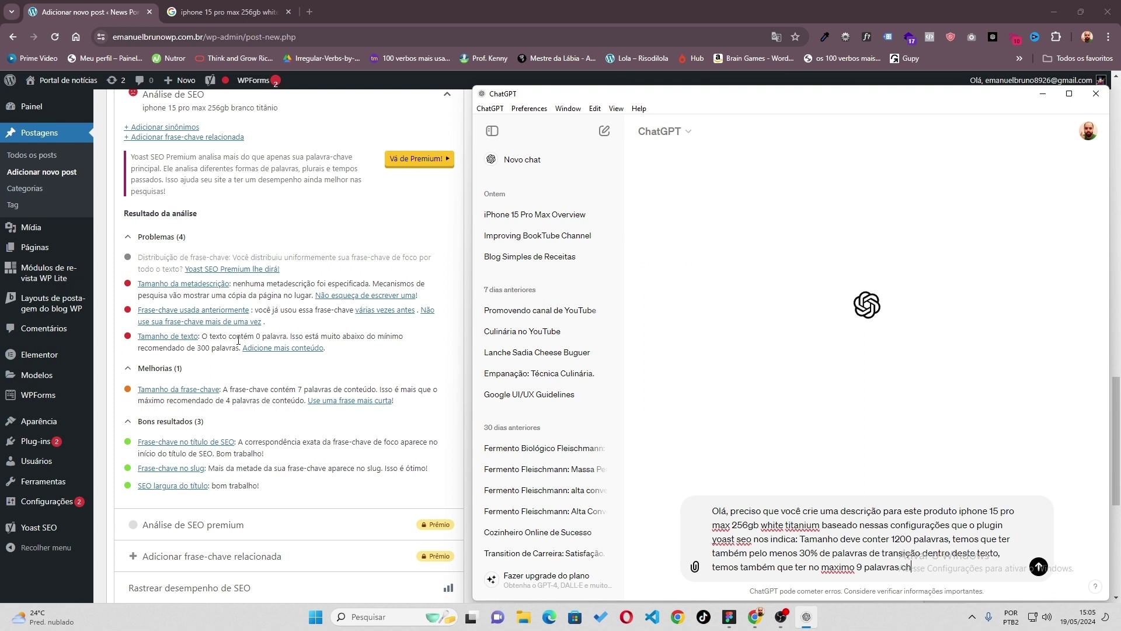
{"action": "type", "text": "aves deste produto den"}
{"action": "type", "text": "tro do "}
{"action": "type", "text": "texto e alguns sino"}
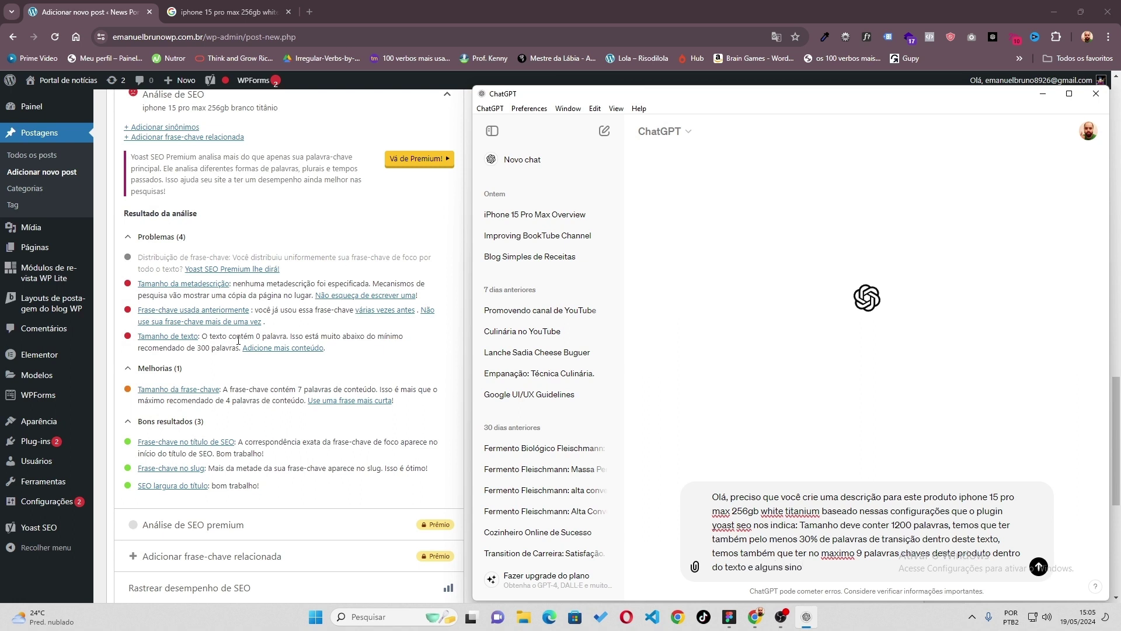
{"action": "type", "text": "nimos destas palavras v"}
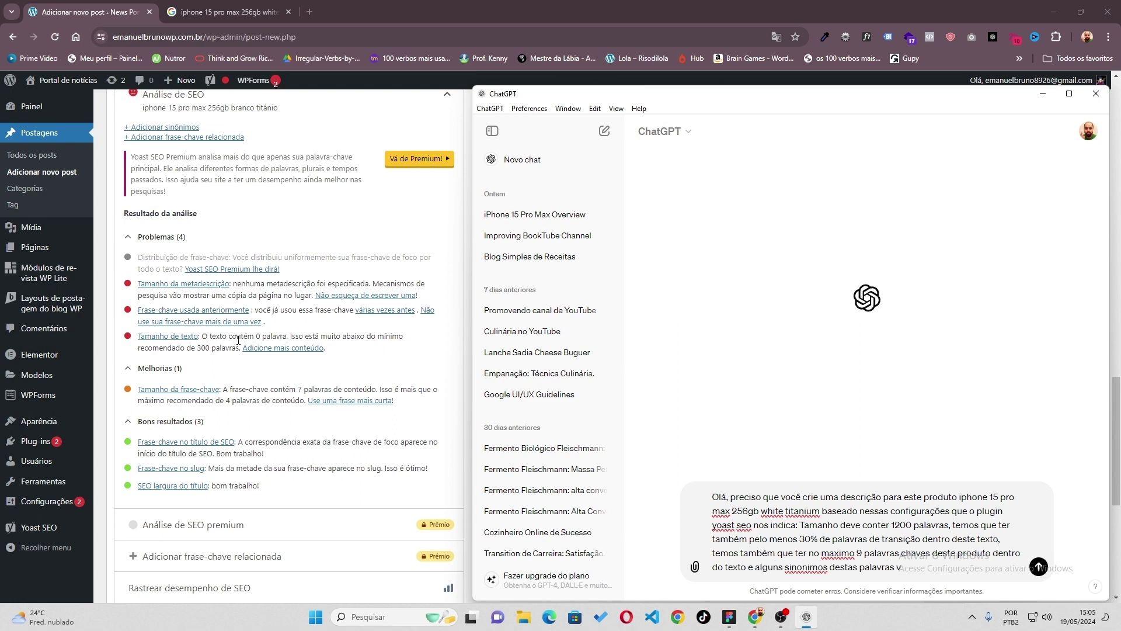
{"action": "type", "text": "haves também."}
Extend the prompt with "e também temos que ter este parametro dentro do nosso texto" and the copied "Tamanho da frase-chave" recommendation from the SEO analysis
{"action": "triple_click", "coordinate": [242, 402]}
{"action": "key", "text": "ctrl+c"}
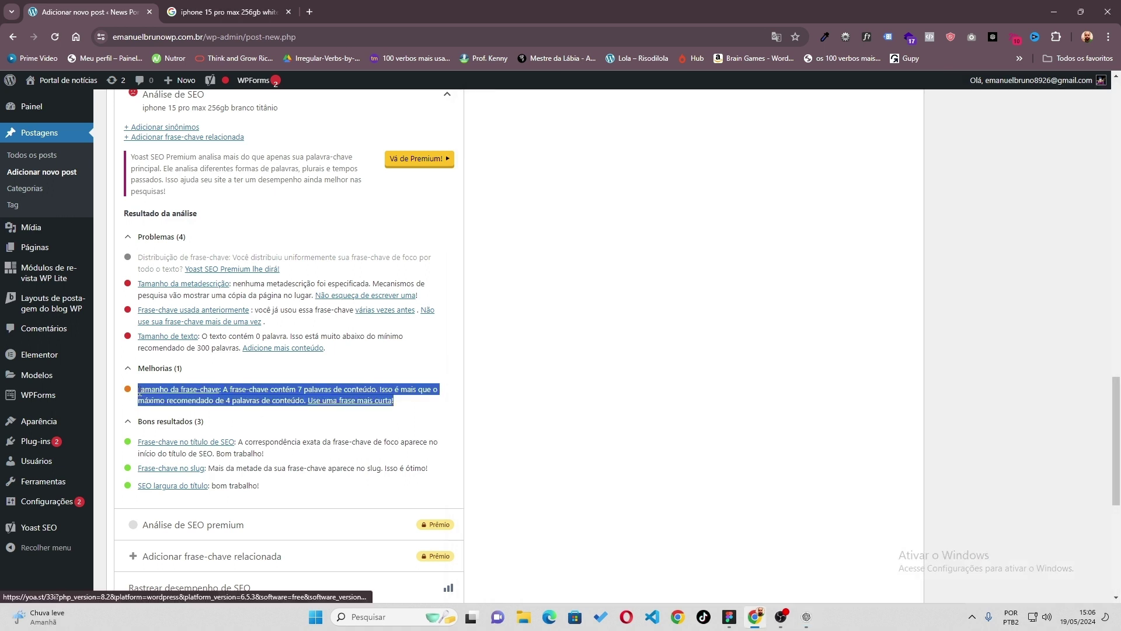
{"action": "left_click", "coordinate": [806, 617]}
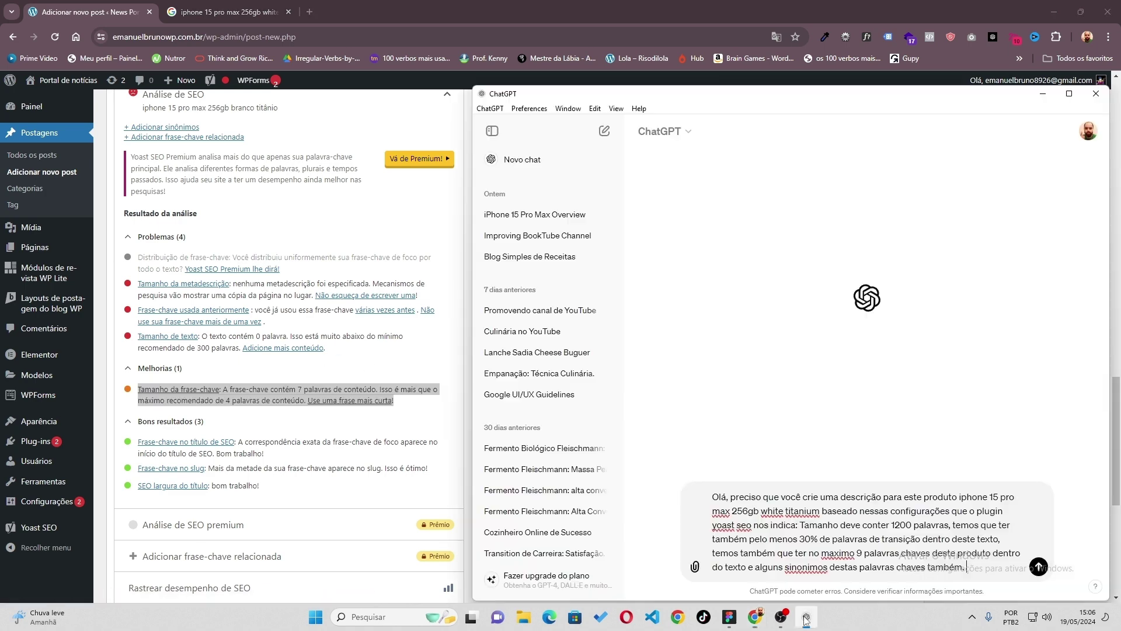
{"action": "type", "text": "ambém temos que "}
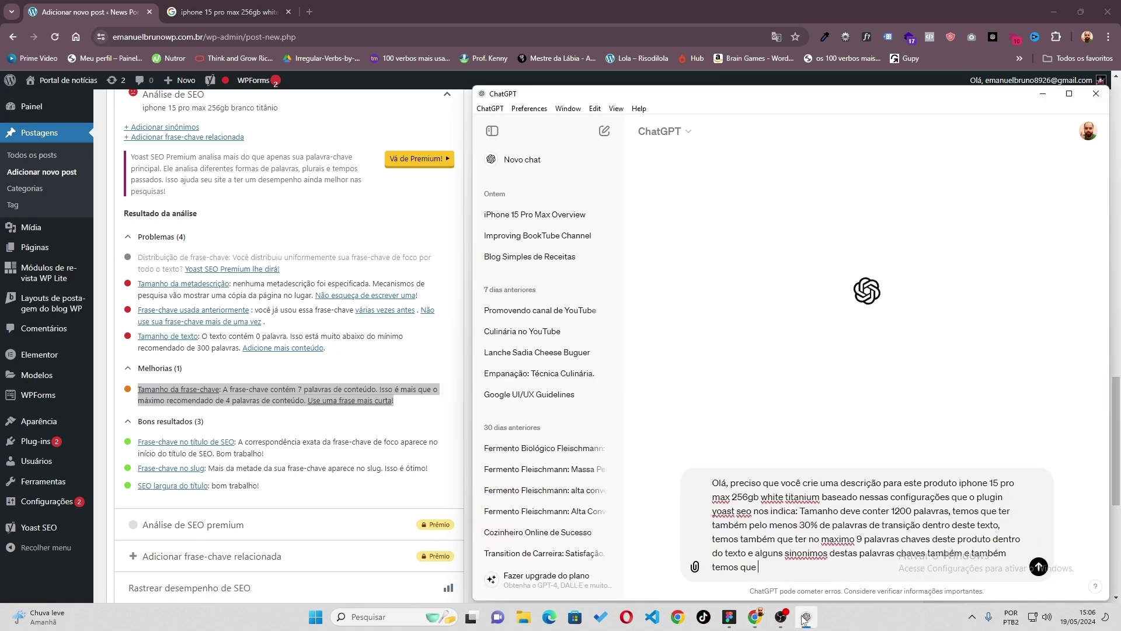
{"action": "type", "text": "v"}
{"action": "key", "text": "BackSpace"}
{"action": "type", "text": "ter este parametro dentro do noss"}
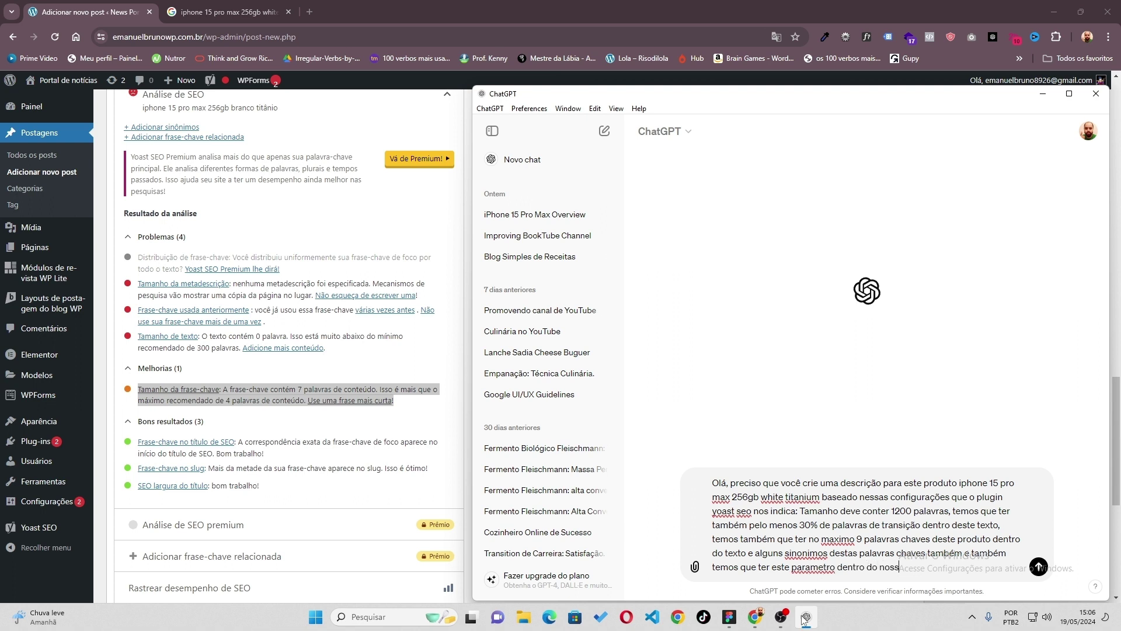
{"action": "type", "text": "o texto"}
{"action": "key", "text": "ctrl+v"}
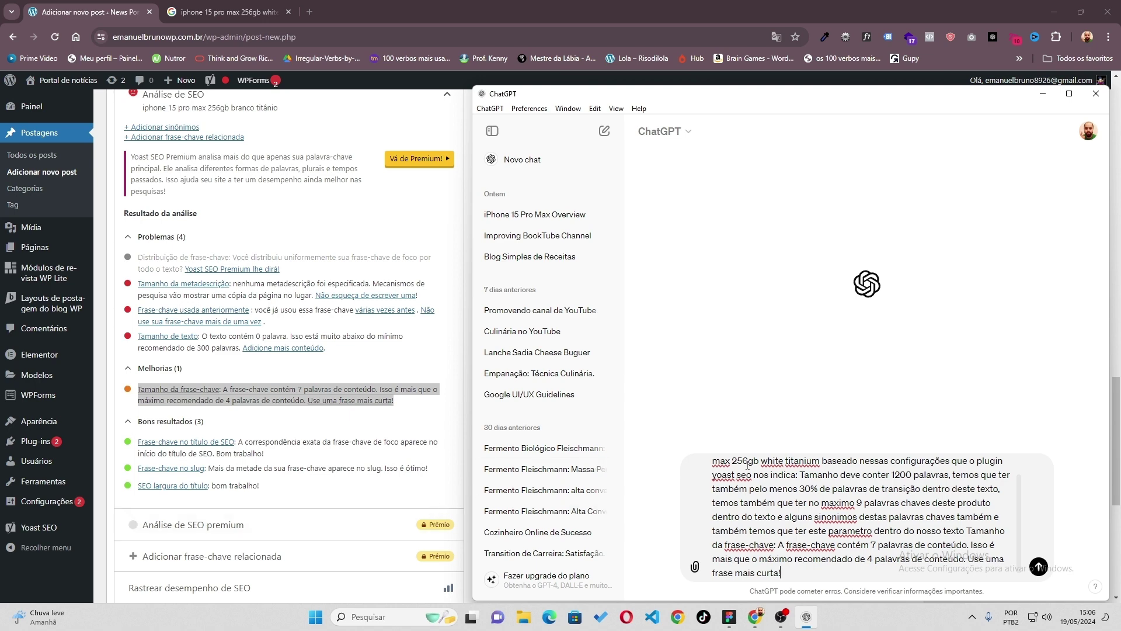
Send the prompt to generate the product description and maximize the ChatGPT window
{"action": "left_click", "coordinate": [1040, 568]}
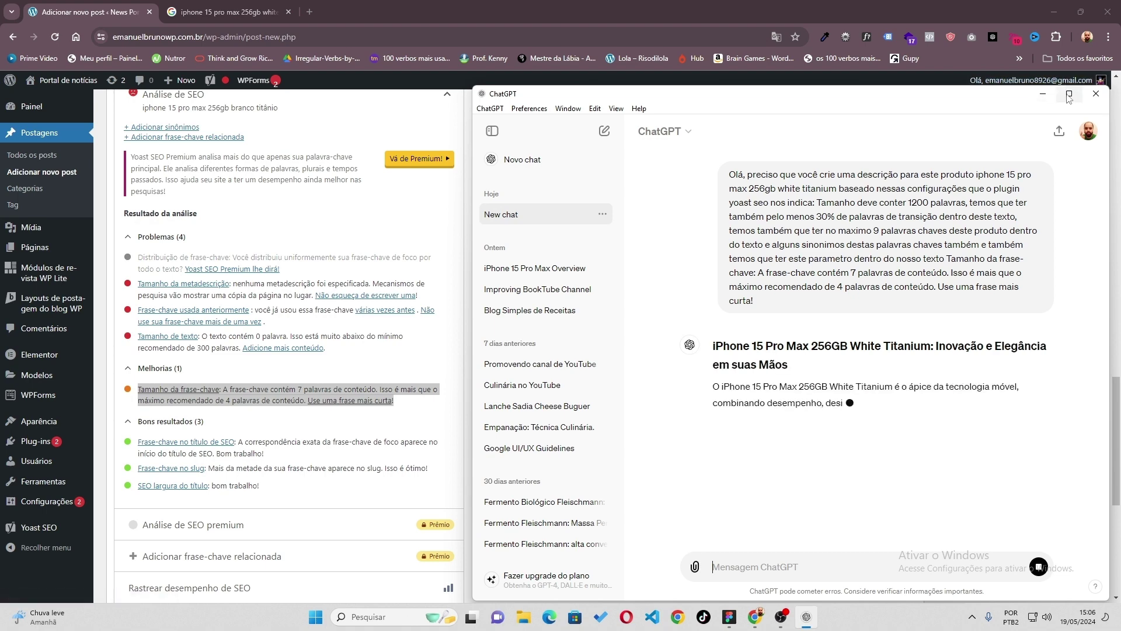
{"action": "left_click", "coordinate": [1070, 94]}
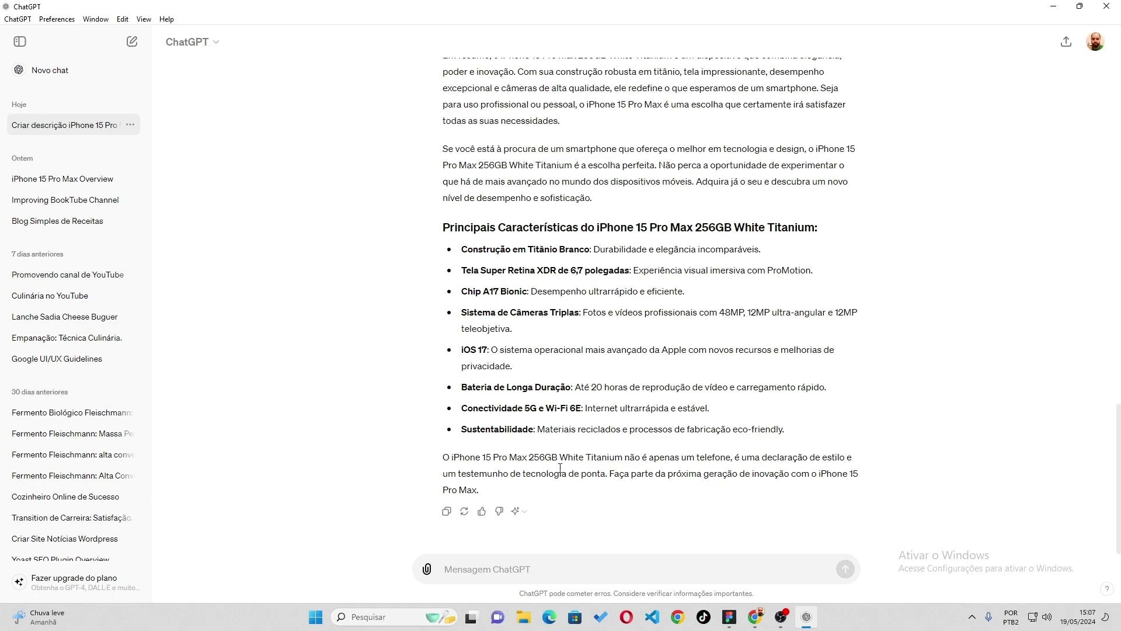
Copy the generated iPhone 15 Pro Max description from ChatGPT and paste it into the body of the WordPress post
{"action": "left_click_drag", "start_coordinate": [560, 467], "coordinate": [446, 254]}
{"action": "left_click", "coordinate": [754, 616]}
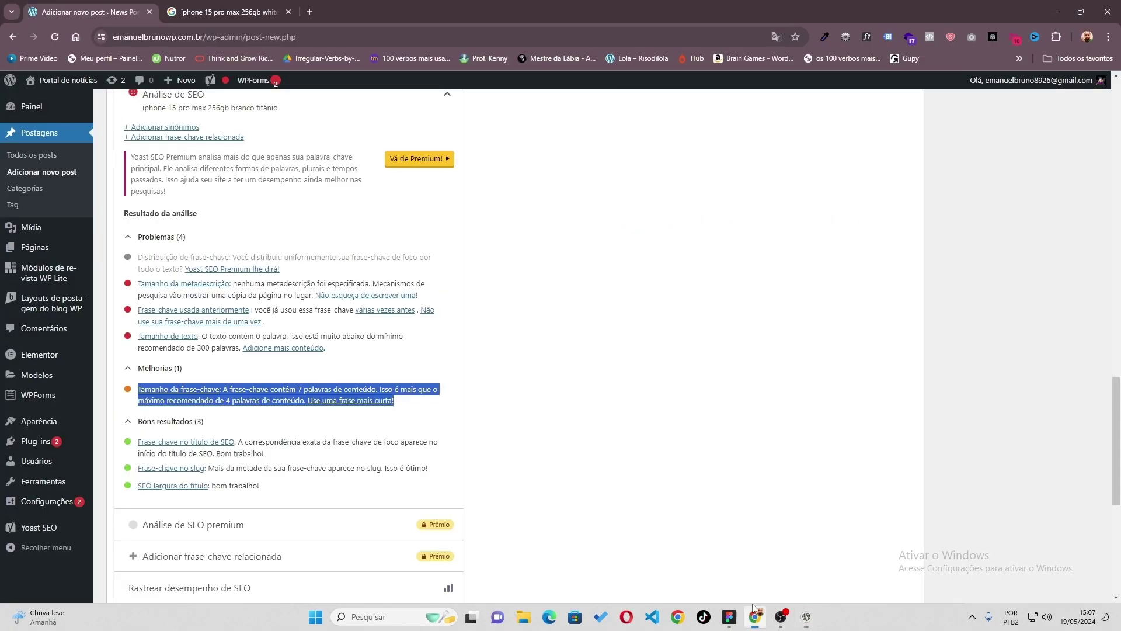
{"action": "scroll", "coordinate": [207, 274], "scroll_direction": "up", "scroll_amount": 15}
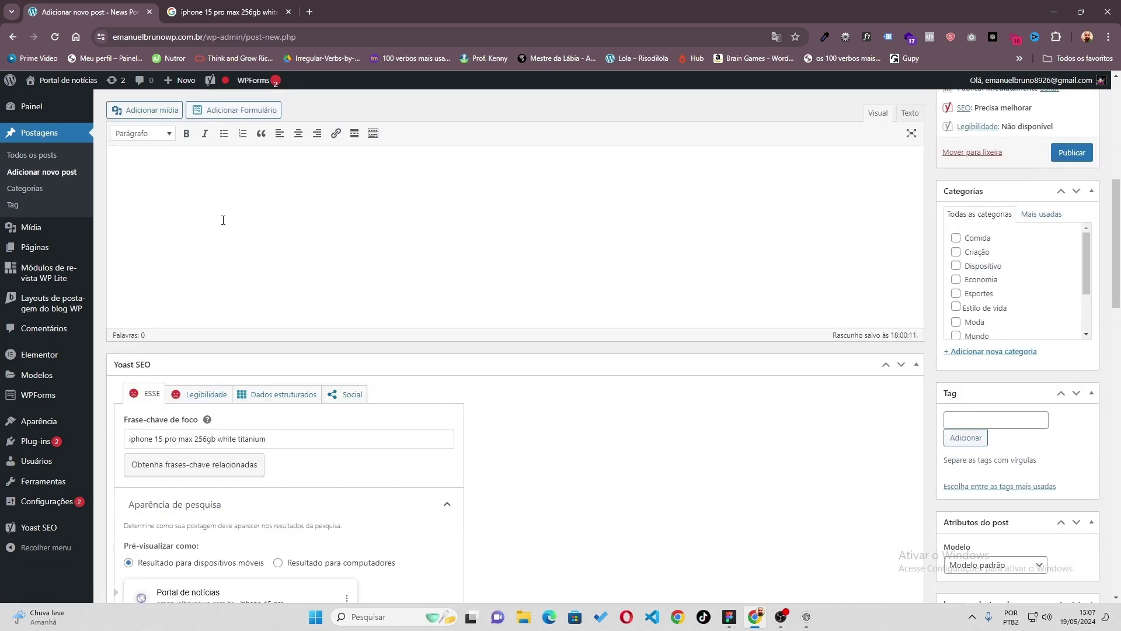
{"action": "left_click", "coordinate": [213, 171]}
{"action": "key", "text": "ctrl+v"}
Review the SEO analysis of the pasted text, checking its problems, improvements and good results, and locate the empty meta description field
{"action": "scroll", "coordinate": [207, 262], "scroll_direction": "down", "scroll_amount": 15}
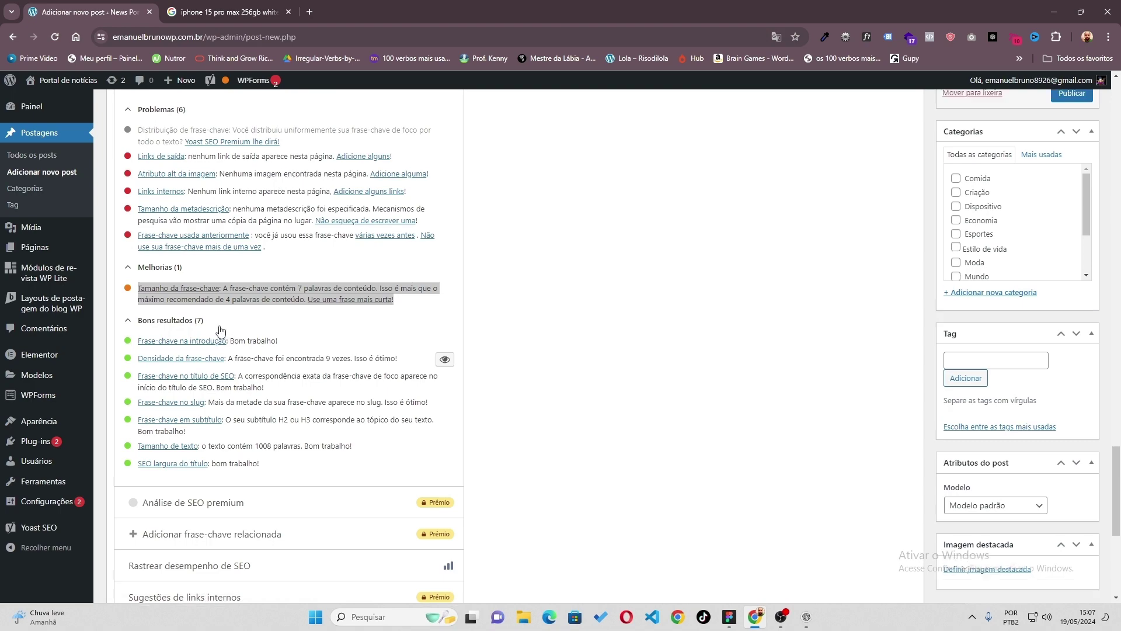
{"action": "scroll", "coordinate": [233, 349], "scroll_direction": "up", "scroll_amount": 15}
{"action": "scroll", "coordinate": [228, 329], "scroll_direction": "up", "scroll_amount": 10}
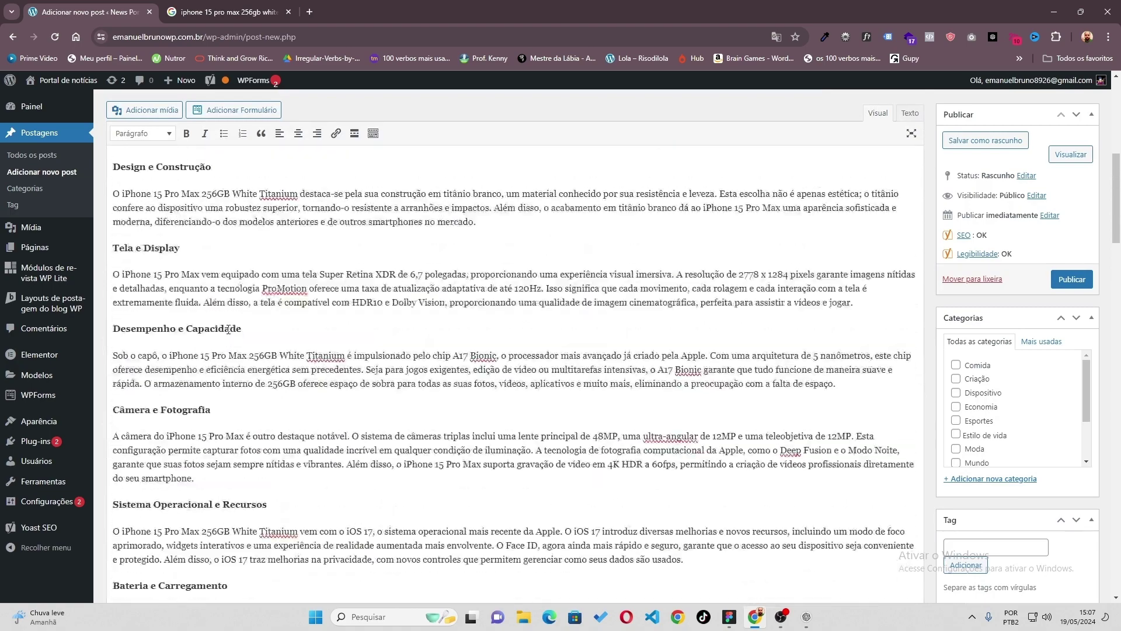
{"action": "scroll", "coordinate": [227, 333], "scroll_direction": "down", "scroll_amount": 20}
{"action": "scroll", "coordinate": [228, 334], "scroll_direction": "down", "scroll_amount": 9}
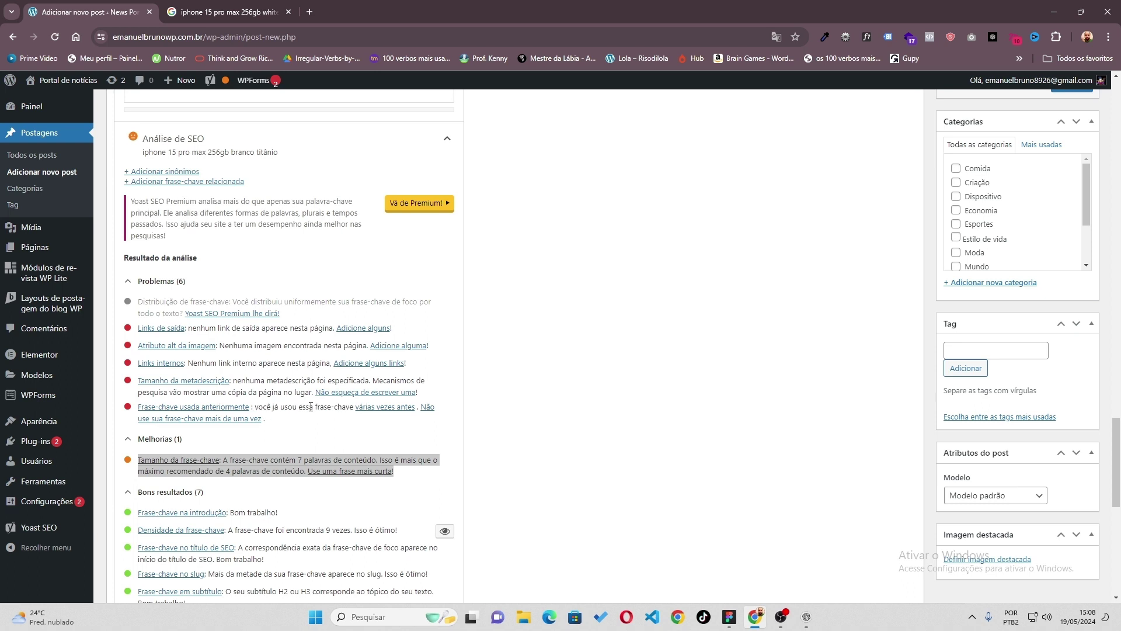
{"action": "scroll", "coordinate": [310, 406], "scroll_direction": "down", "scroll_amount": 1}
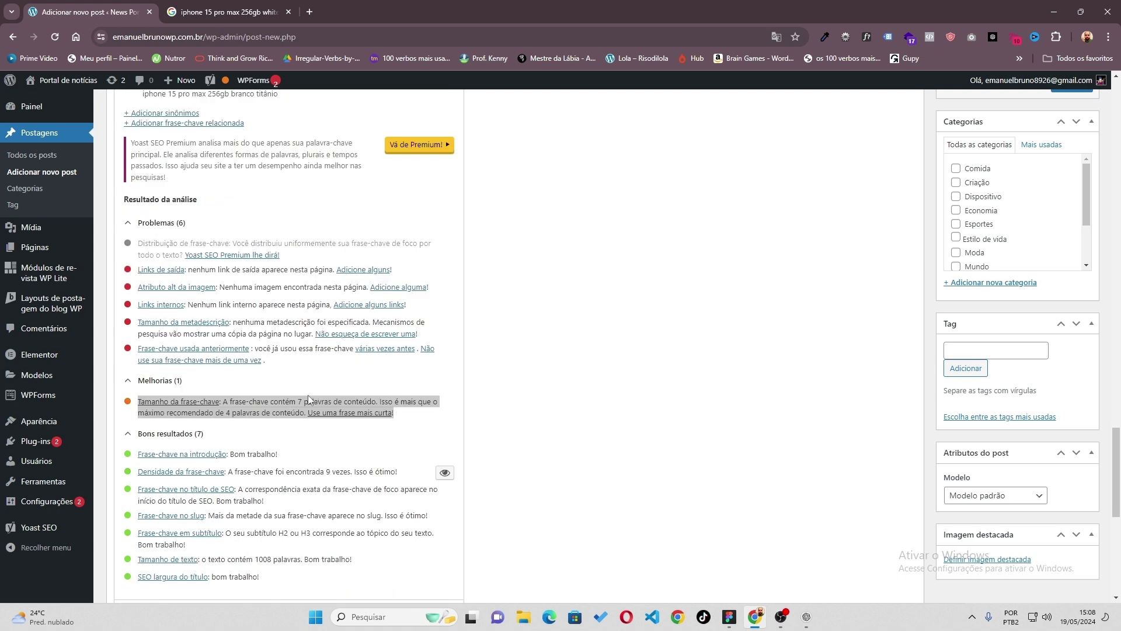
{"action": "left_click", "coordinate": [539, 400]}
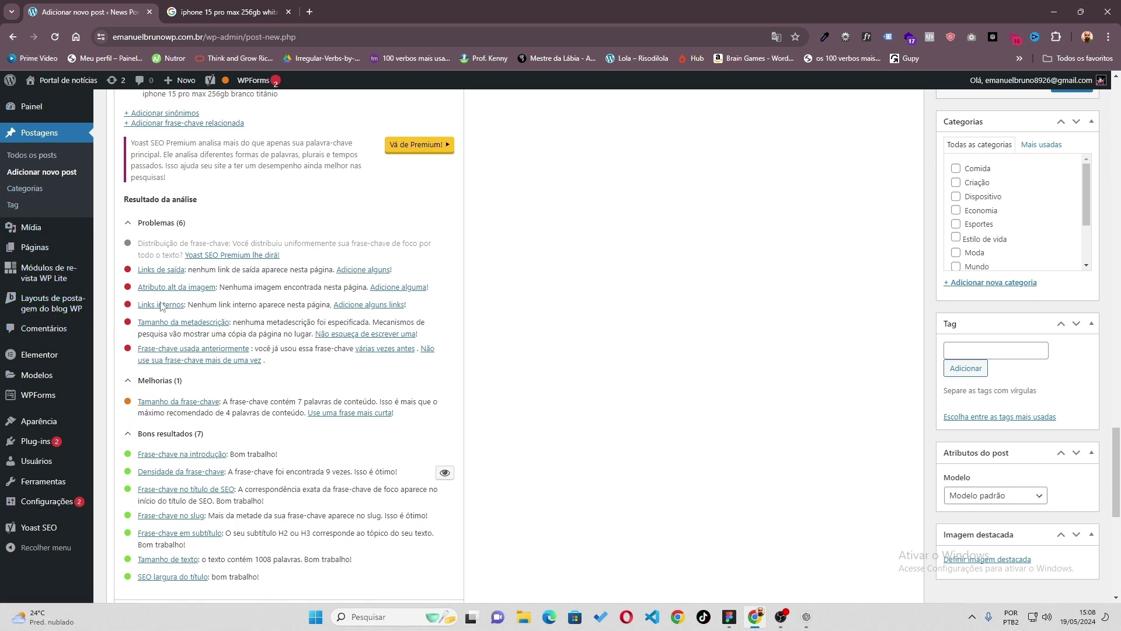
{"action": "scroll", "coordinate": [184, 383], "scroll_direction": "up", "scroll_amount": 7}
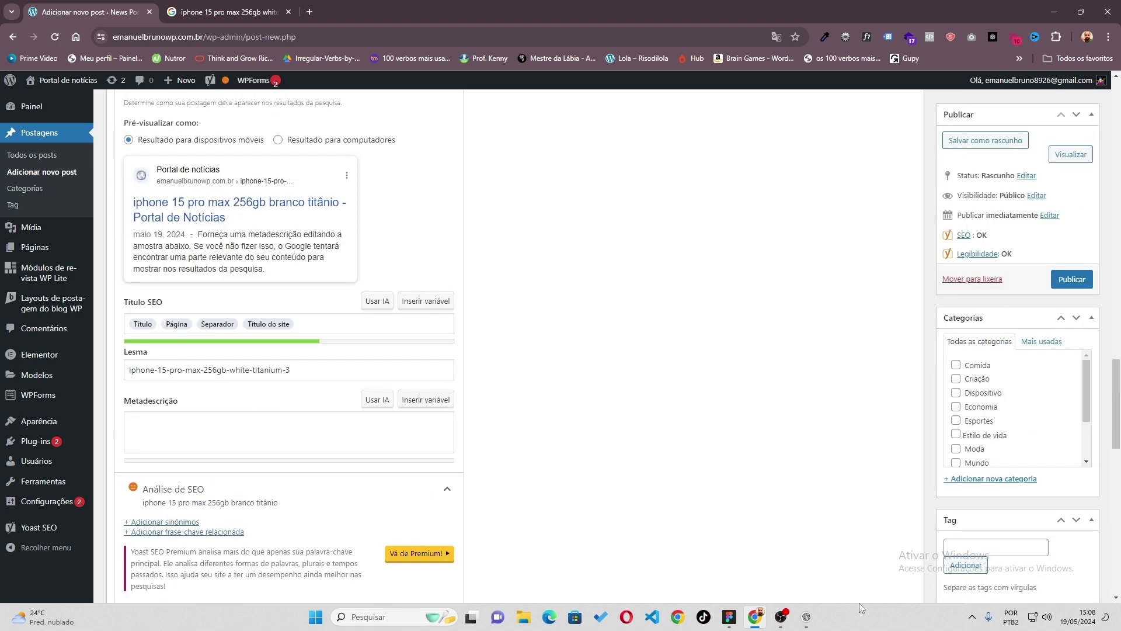
Switch to ChatGPT and send the request "Agora crie para mim uma meta descrição chamativa"
{"action": "left_click", "coordinate": [808, 617]}
{"action": "left_click", "coordinate": [737, 560]}
{"action": "type", "text": "A"}
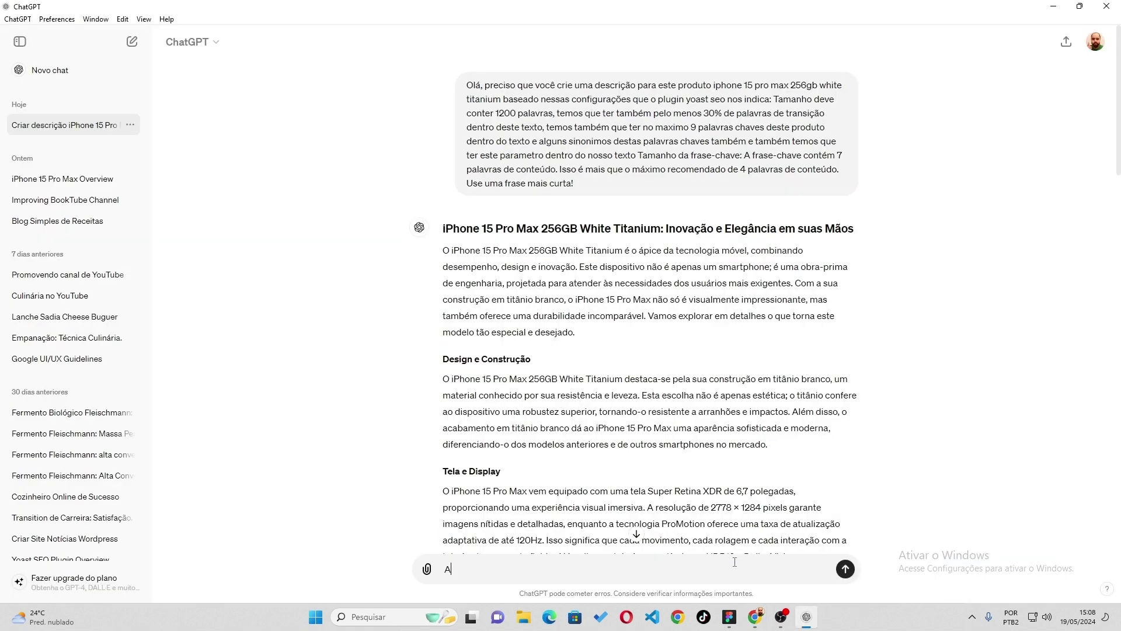
{"action": "type", "text": "gora crie para mim uma meta des"}
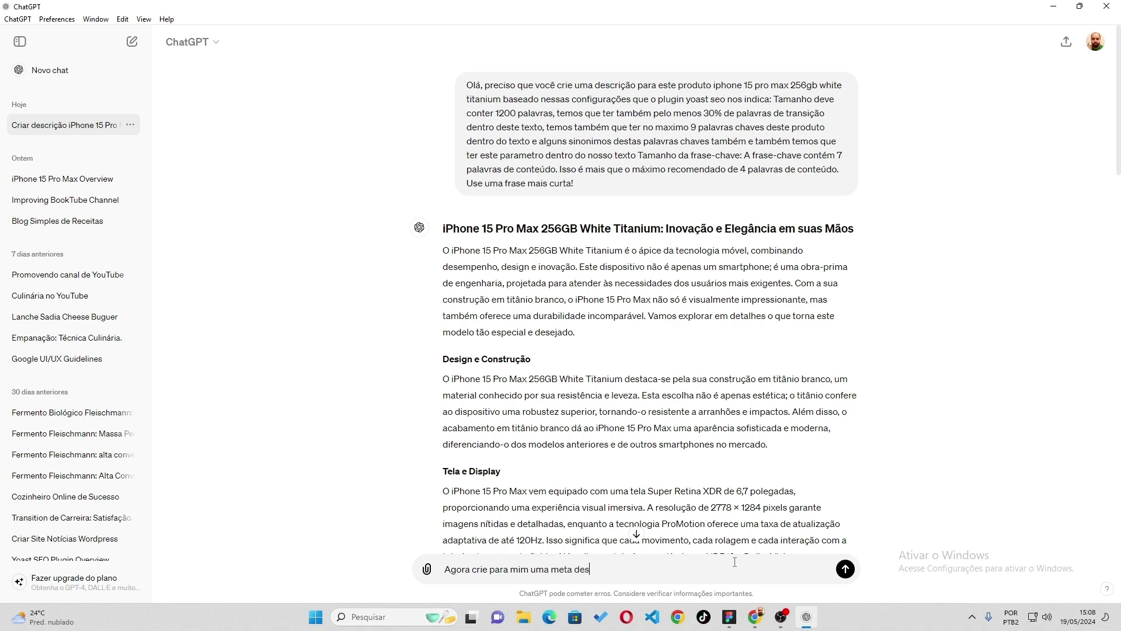
{"action": "type", "text": "crição chamativa"}
{"action": "key", "text": "Return"}
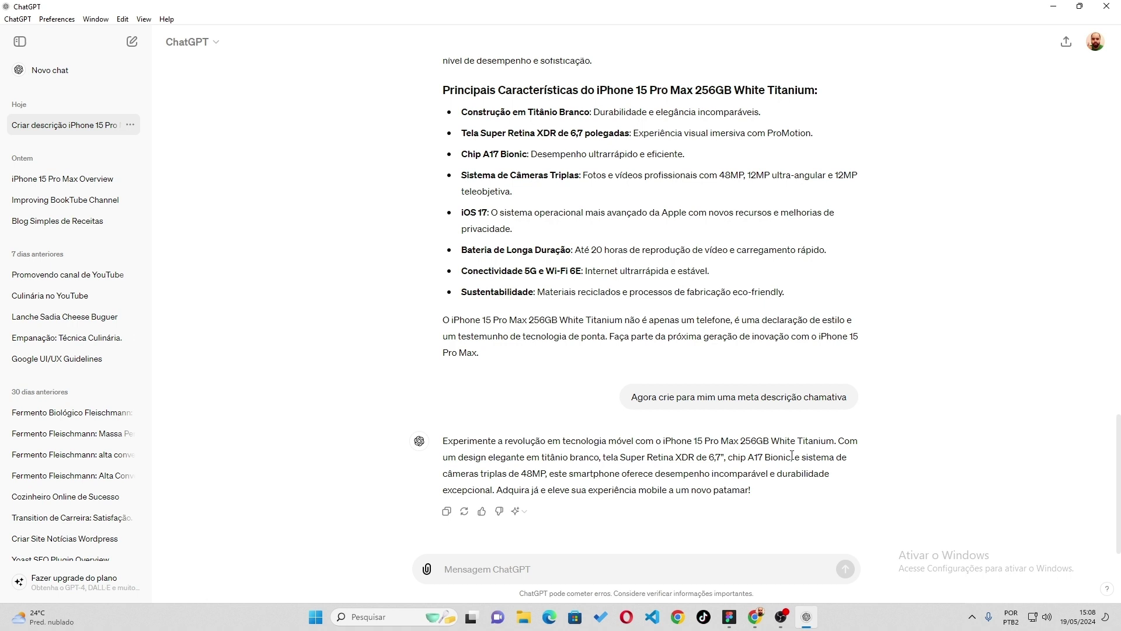
Copy the generated meta description from its start through "chip A17 Bionic" and paste it into the post's Yoast meta description in WordPress
{"action": "left_click_drag", "start_coordinate": [791, 455], "coordinate": [434, 449]}
{"action": "key", "text": "ctrl+c"}
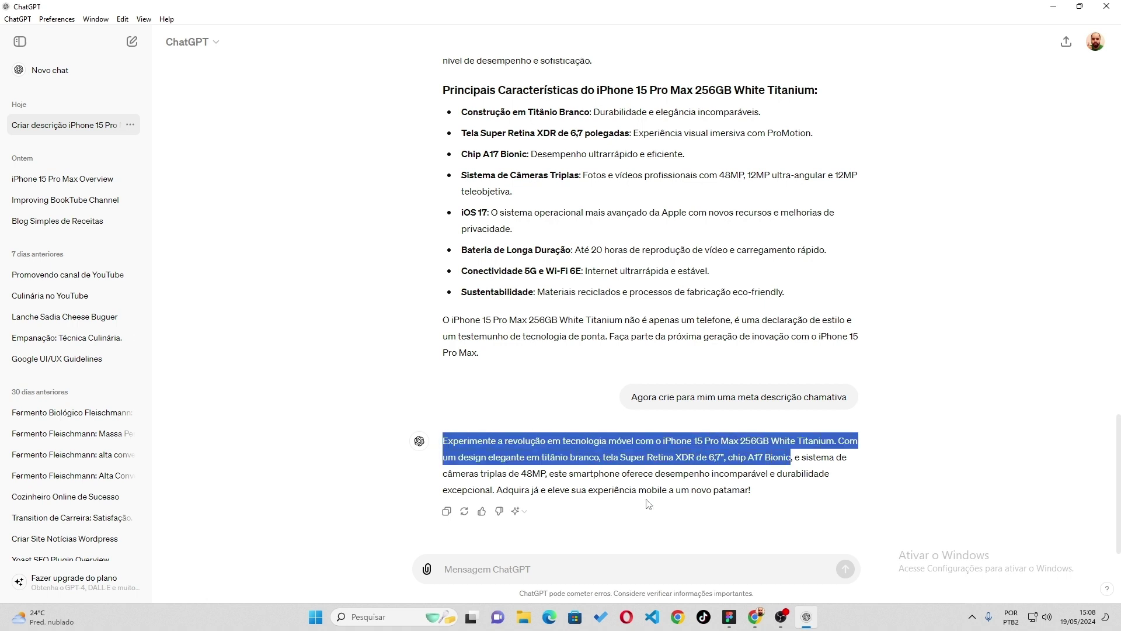
{"action": "left_click", "coordinate": [763, 618]}
{"action": "left_click", "coordinate": [326, 420]}
{"action": "key", "text": "ctrl+v"}
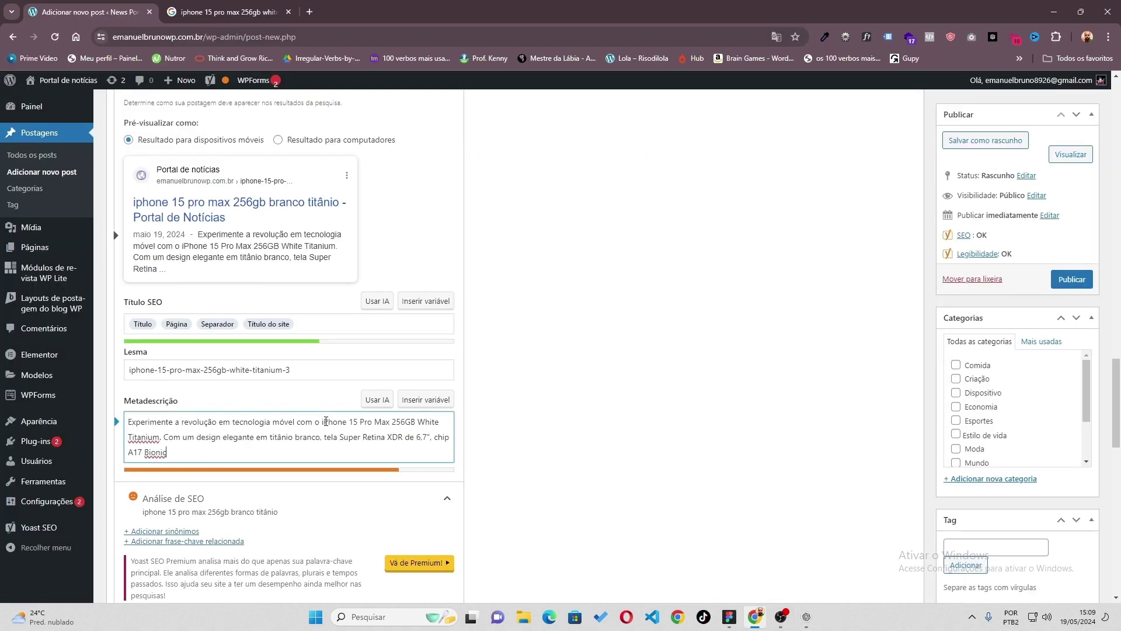
Remove ", chip A17 Bionic" from the end of the meta description and reword its opening to "Experimente a tecnologia do iPhone 15 Pro Max"
{"action": "key", "text": "BackSpace"}
{"action": "key", "text": "BackSpace"}
{"action": "key", "text": "BackSpace"}
{"action": "key", "text": "BackSpace"}
{"action": "key", "text": "BackSpace"}
{"action": "key", "text": "BackSpace"}
{"action": "key", "text": "BackSpace"}
{"action": "key", "text": "BackSpace"}
{"action": "key", "text": "BackSpace"}
{"action": "key", "text": "BackSpace"}
{"action": "key", "text": "BackSpace"}
{"action": "key", "text": "BackSpace"}
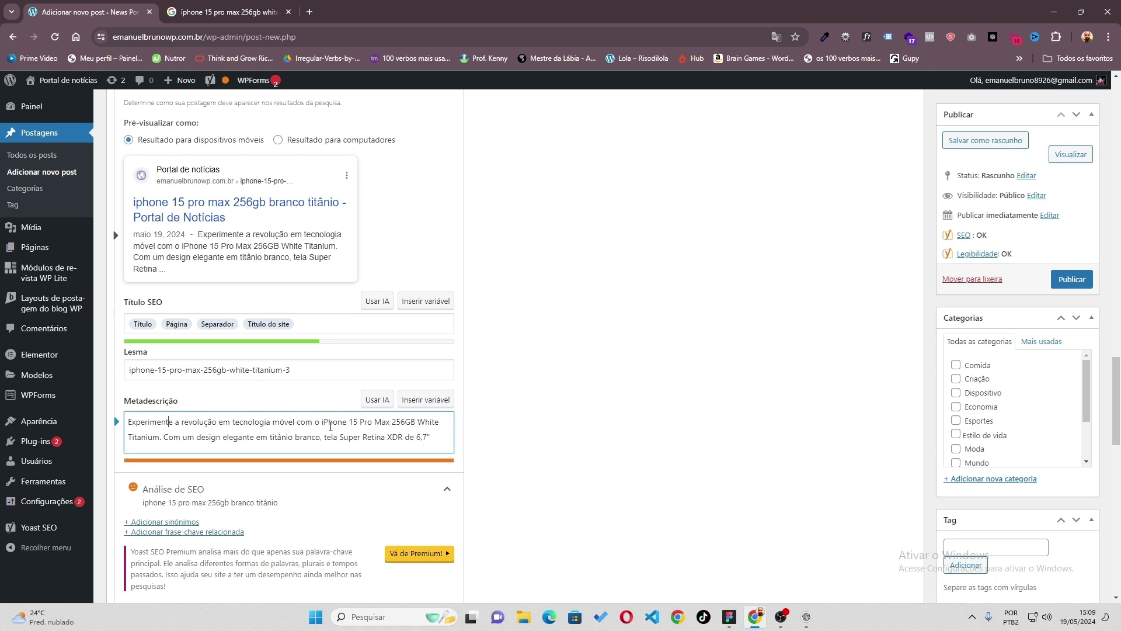
{"action": "type", "text": "tecnologia do"}
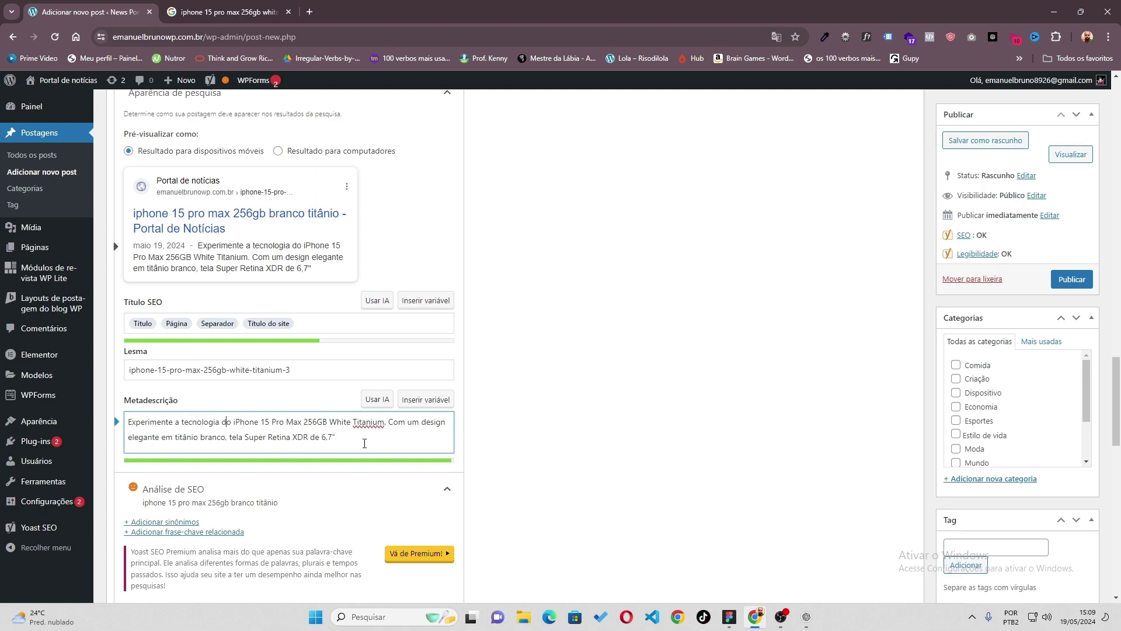
{"action": "left_click", "coordinate": [595, 427]}
Examine the updated SEO analysis, including link, image alt attribute and keyphrase recommendations, and check them against the post's content
{"action": "scroll", "coordinate": [299, 371], "scroll_direction": "up", "scroll_amount": 7}
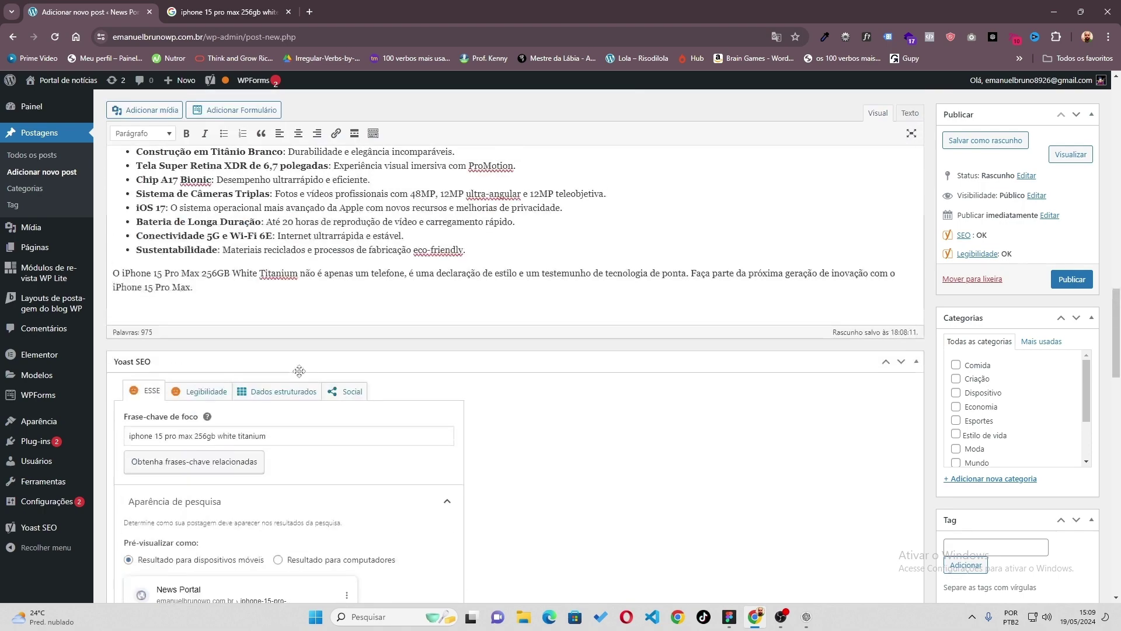
{"action": "scroll", "coordinate": [299, 371], "scroll_direction": "down", "scroll_amount": 14}
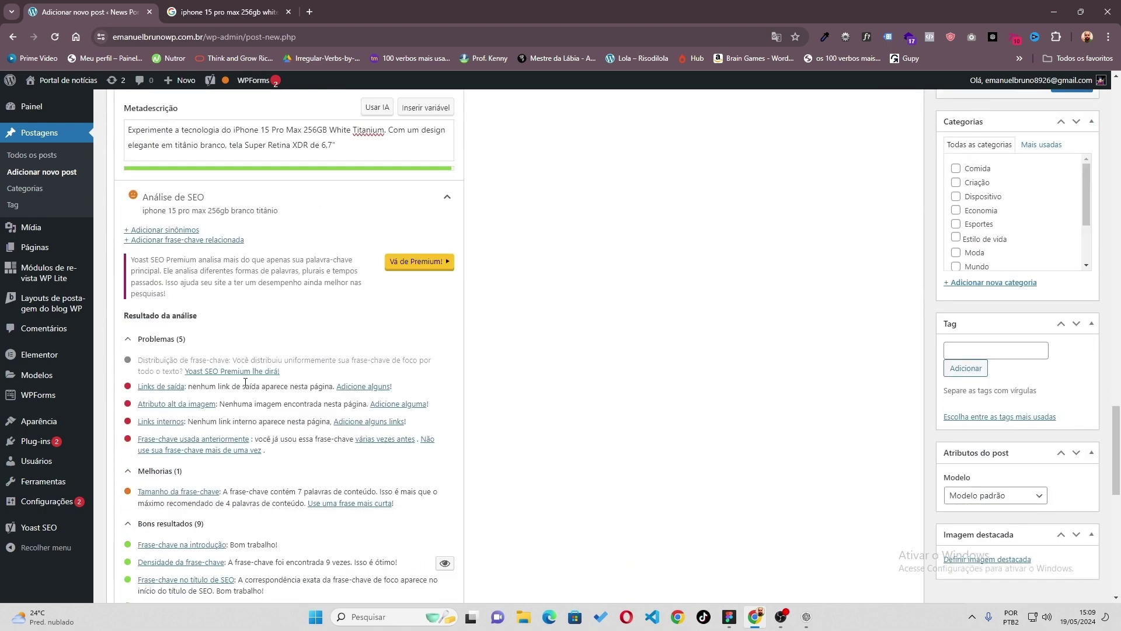
{"action": "scroll", "coordinate": [246, 383], "scroll_direction": "down", "scroll_amount": 3}
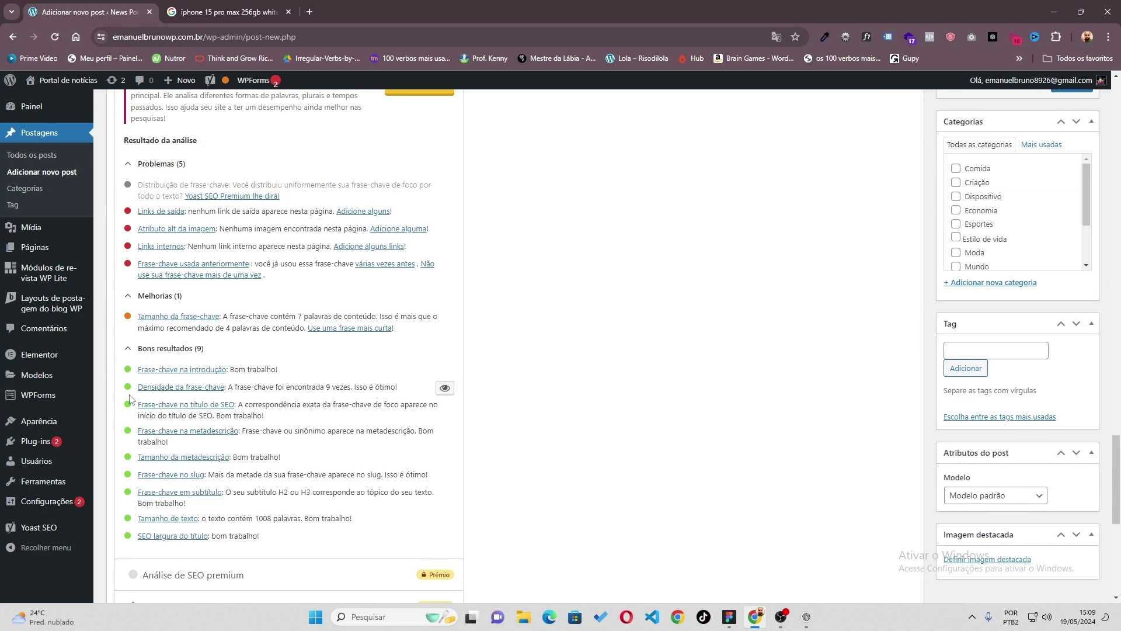
{"action": "scroll", "coordinate": [130, 399], "scroll_direction": "up", "scroll_amount": 12}
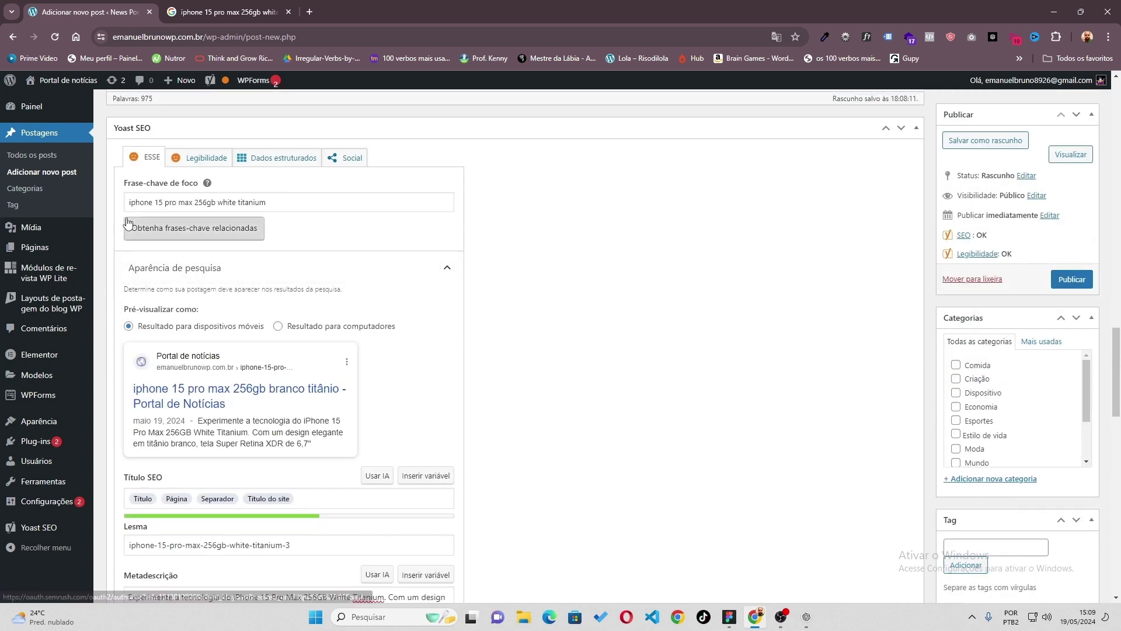
{"action": "scroll", "coordinate": [128, 222], "scroll_direction": "up", "scroll_amount": 1}
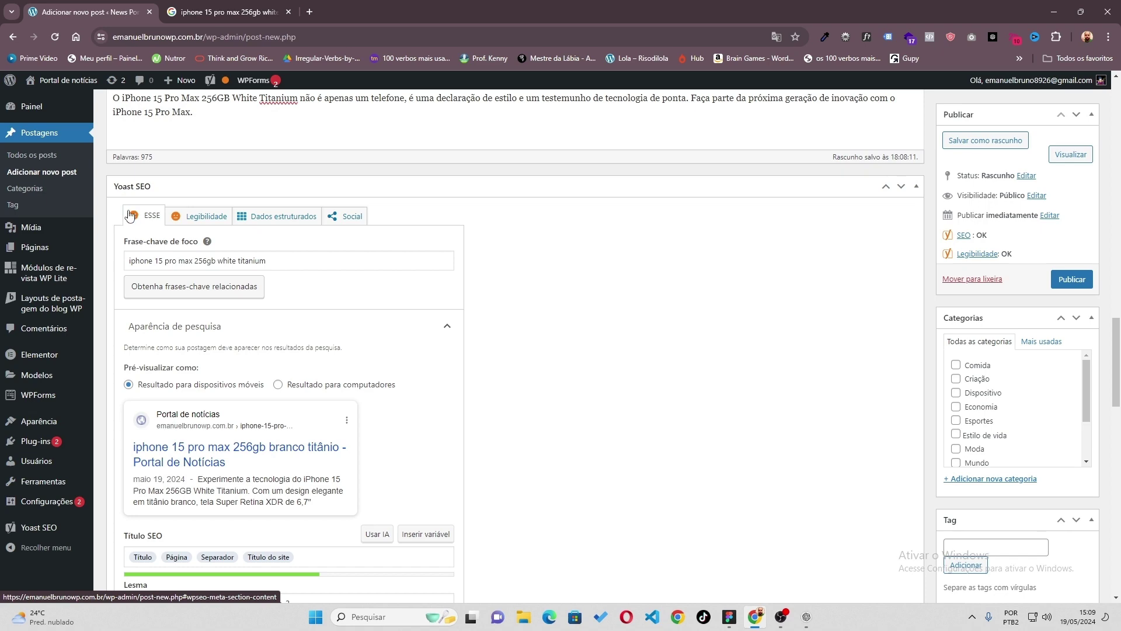
{"action": "scroll", "coordinate": [130, 216], "scroll_direction": "down", "scroll_amount": 10}
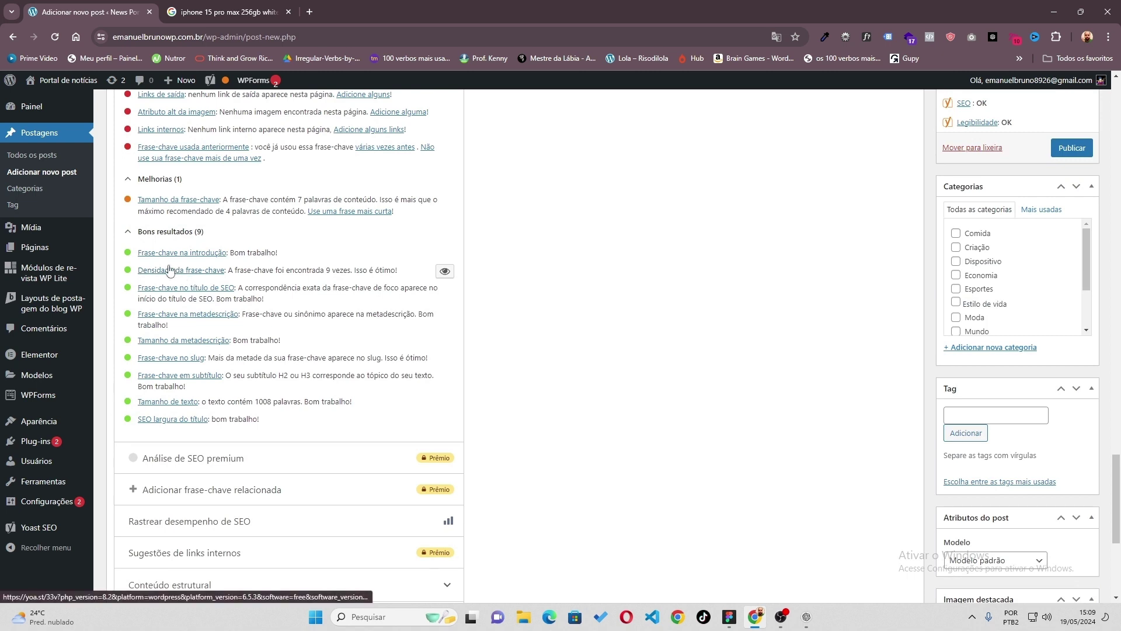
{"action": "scroll", "coordinate": [155, 268], "scroll_direction": "up", "scroll_amount": 2}
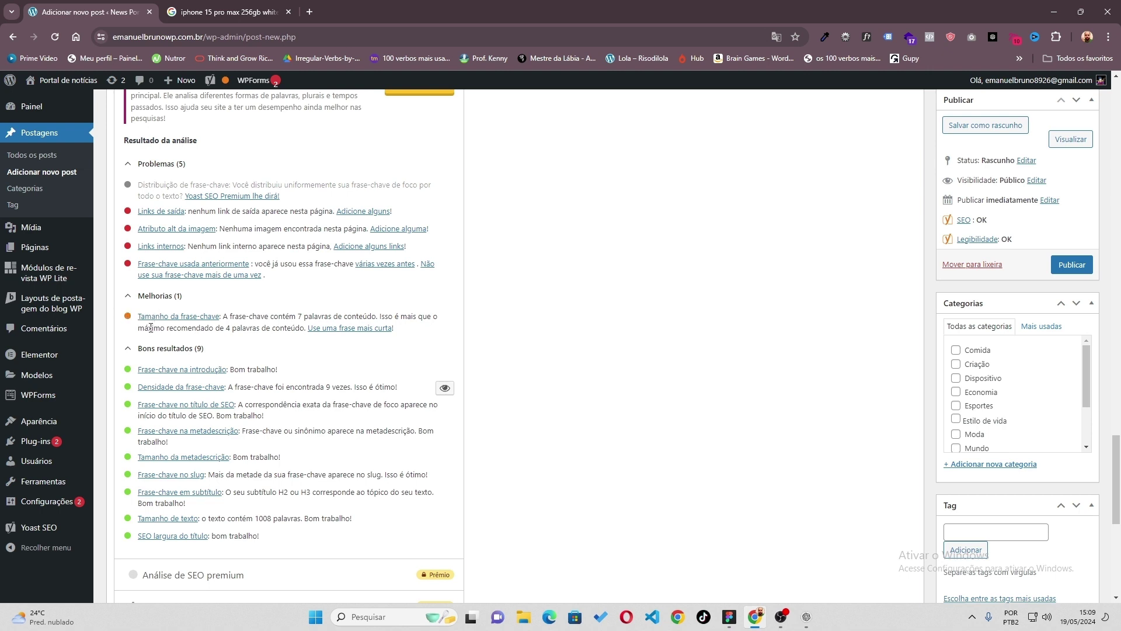
{"action": "scroll", "coordinate": [133, 331], "scroll_direction": "up", "scroll_amount": 1}
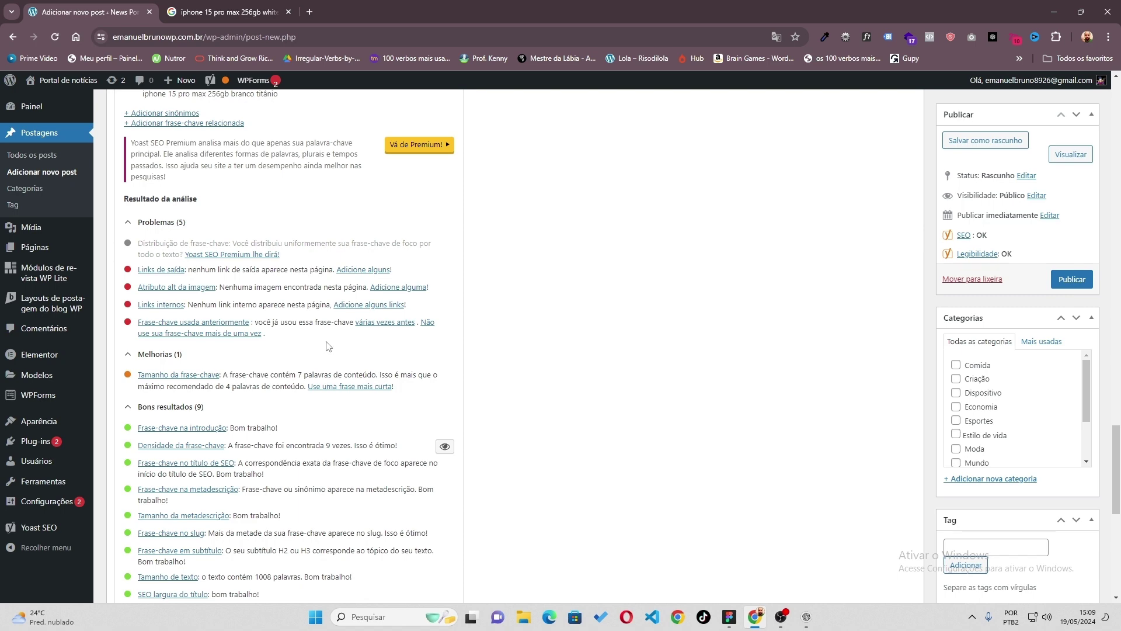
{"action": "scroll", "coordinate": [332, 322], "scroll_direction": "up", "scroll_amount": 10}
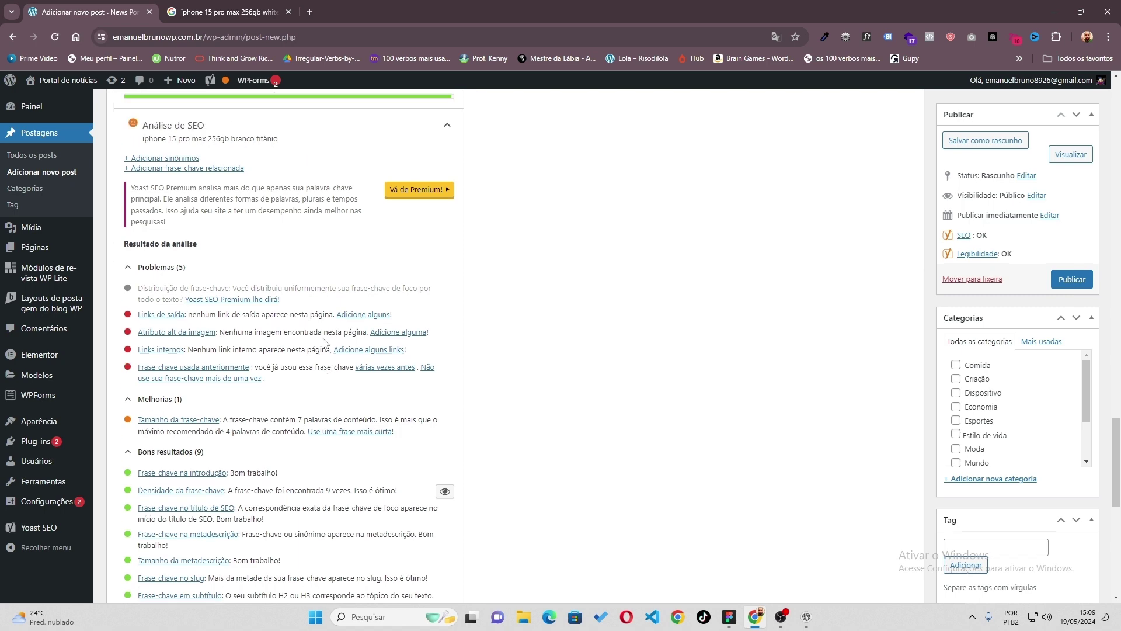
{"action": "scroll", "coordinate": [319, 350], "scroll_direction": "up", "scroll_amount": 3}
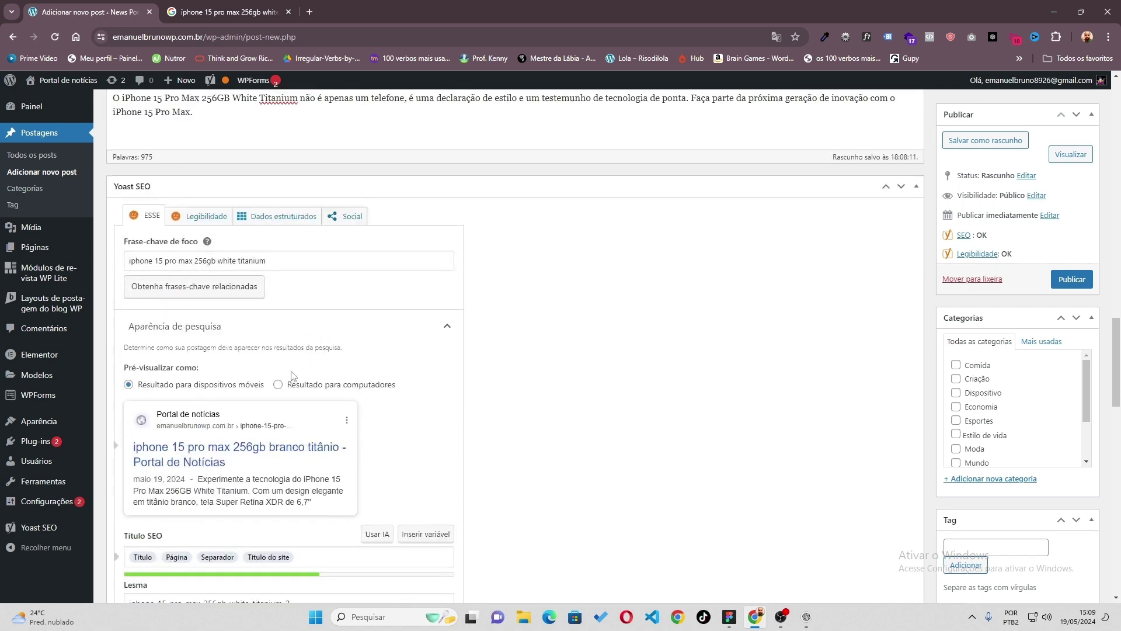
{"action": "scroll", "coordinate": [280, 381], "scroll_direction": "up", "scroll_amount": 4}
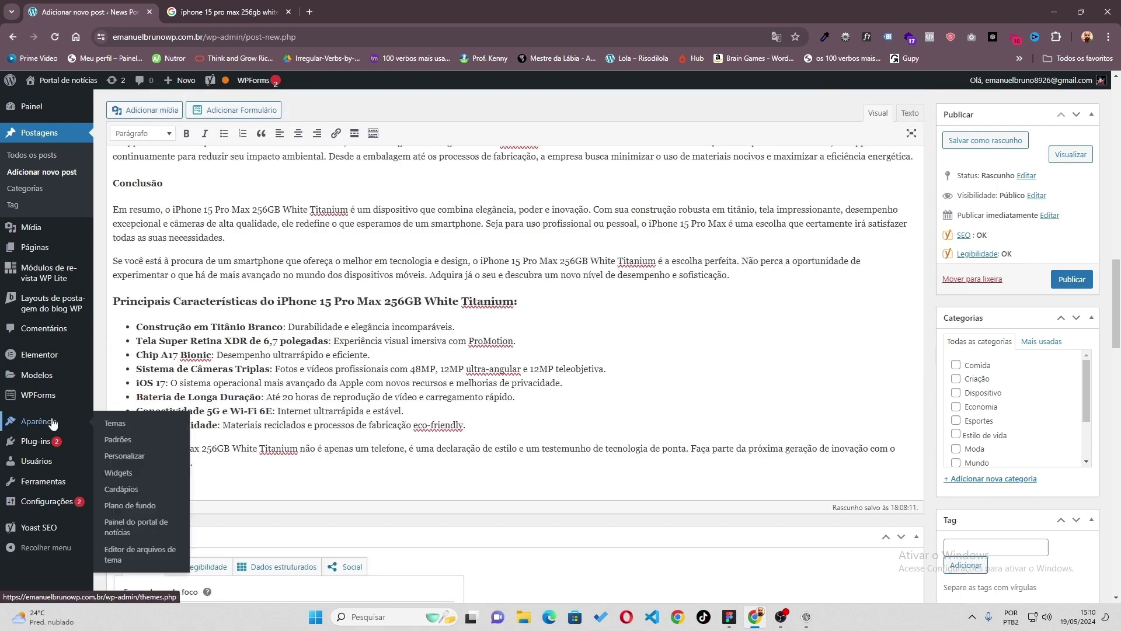
{"action": "scroll", "coordinate": [402, 309], "scroll_direction": "up", "scroll_amount": 2}
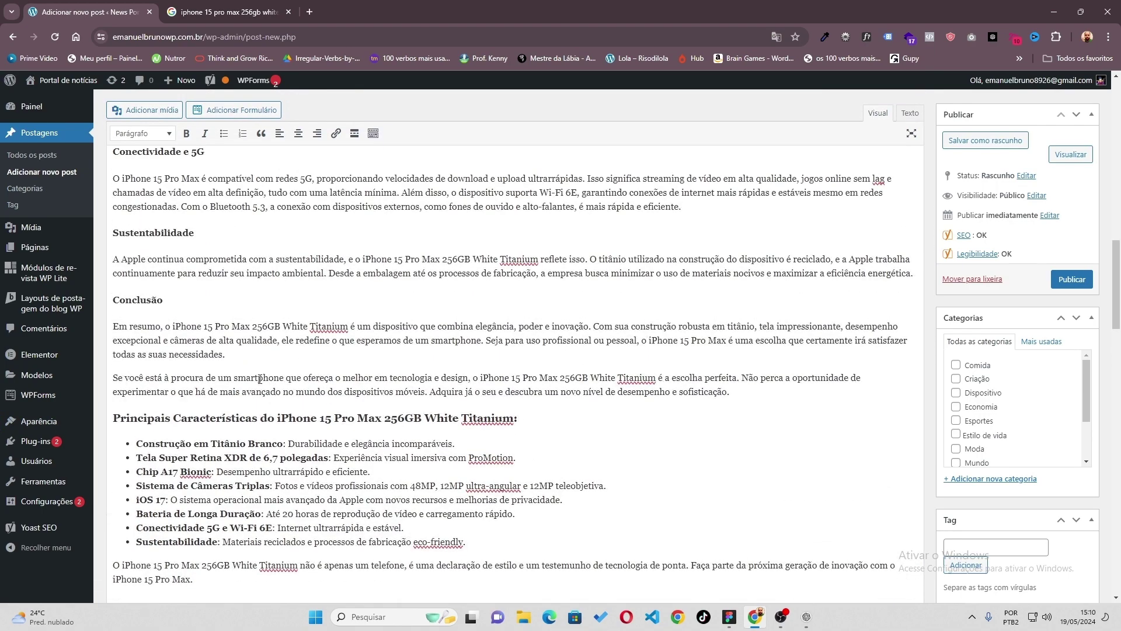
{"action": "scroll", "coordinate": [258, 365], "scroll_direction": "down", "scroll_amount": 14}
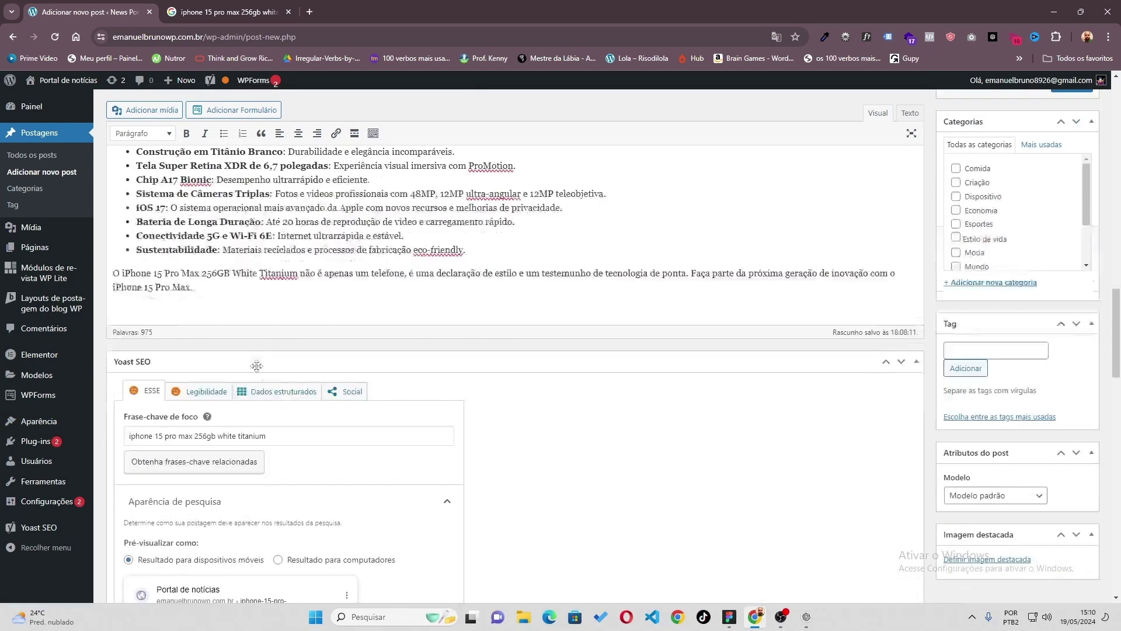
{"action": "scroll", "coordinate": [303, 413], "scroll_direction": "down", "scroll_amount": 4}
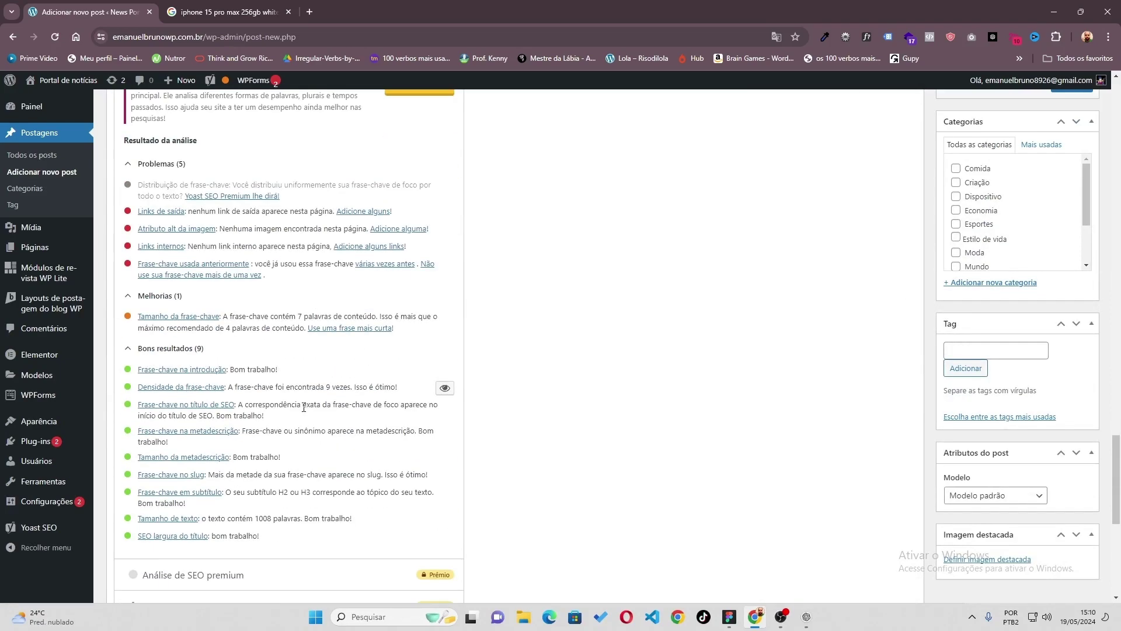
{"action": "scroll", "coordinate": [302, 407], "scroll_direction": "up", "scroll_amount": 15}
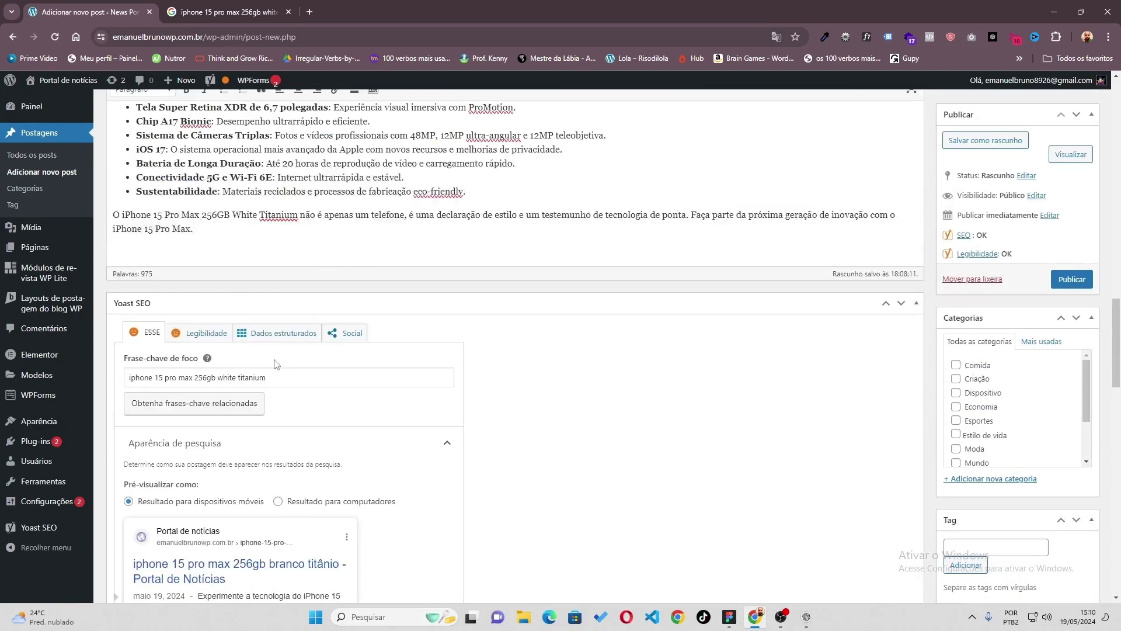
From the Google results, open the Importadora USA Brasil page "Apple IPhone 15 Pro Max 256GB White Titanium" in a new browser tab
{"action": "left_click", "coordinate": [265, 11]}
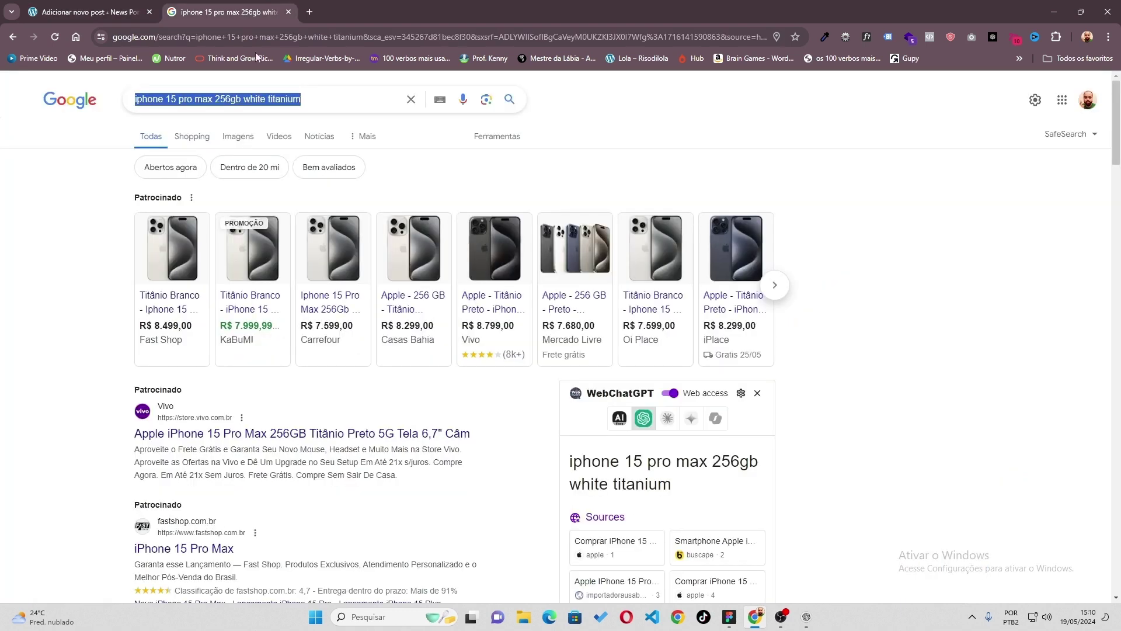
{"action": "scroll", "coordinate": [149, 316], "scroll_direction": "down", "scroll_amount": 7}
{"action": "scroll", "coordinate": [150, 315], "scroll_direction": "down", "scroll_amount": 2}
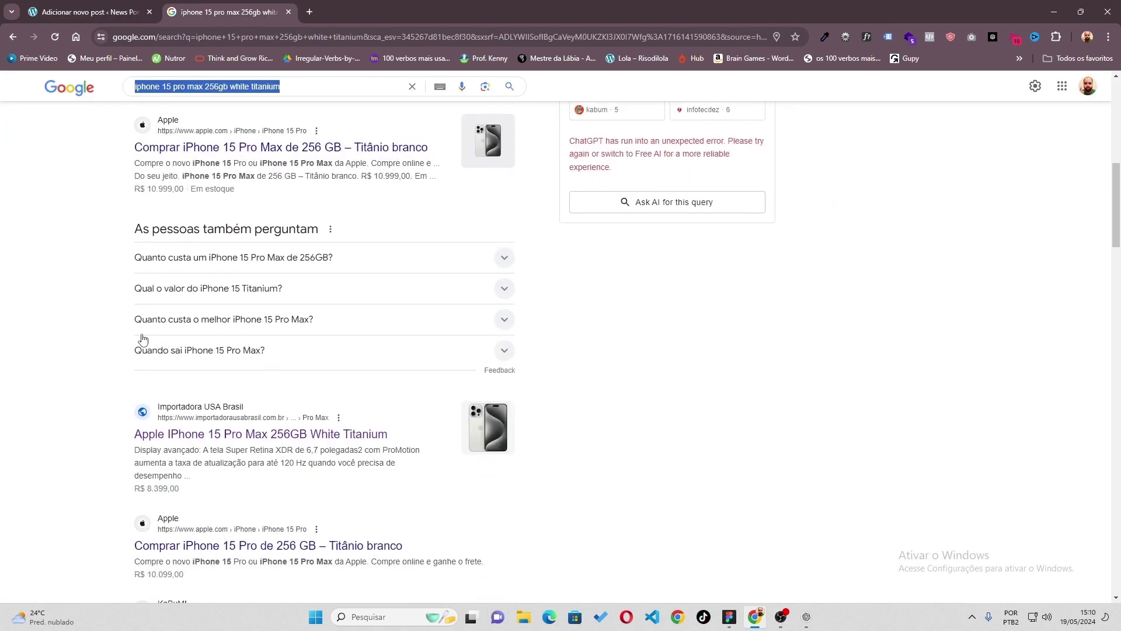
{"action": "right_click", "coordinate": [177, 439]}
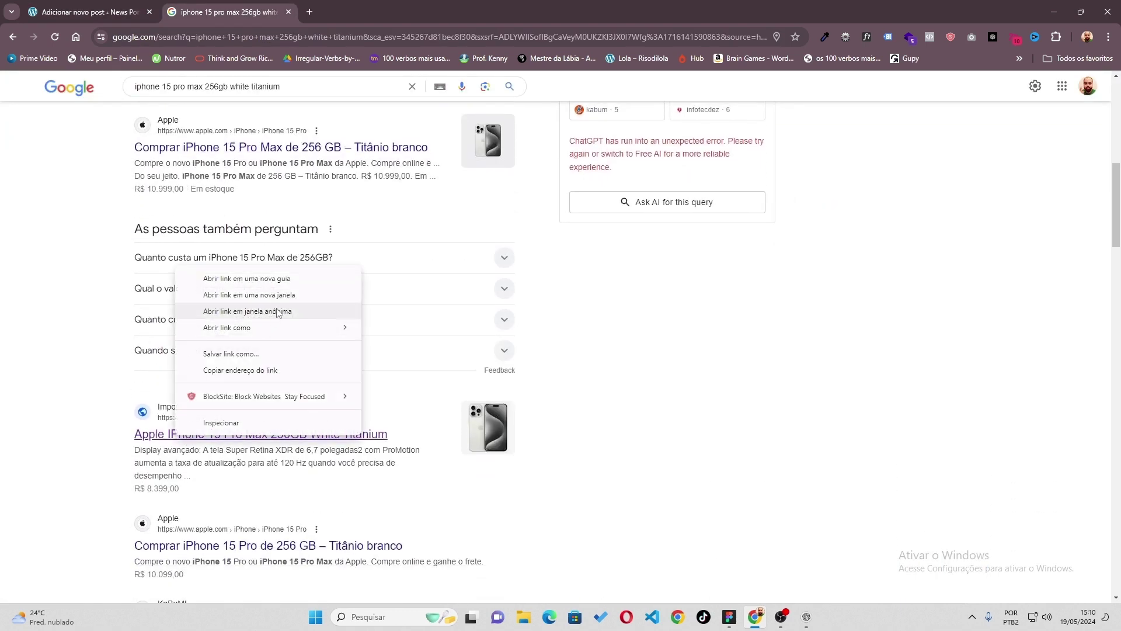
{"action": "left_click", "coordinate": [301, 277]}
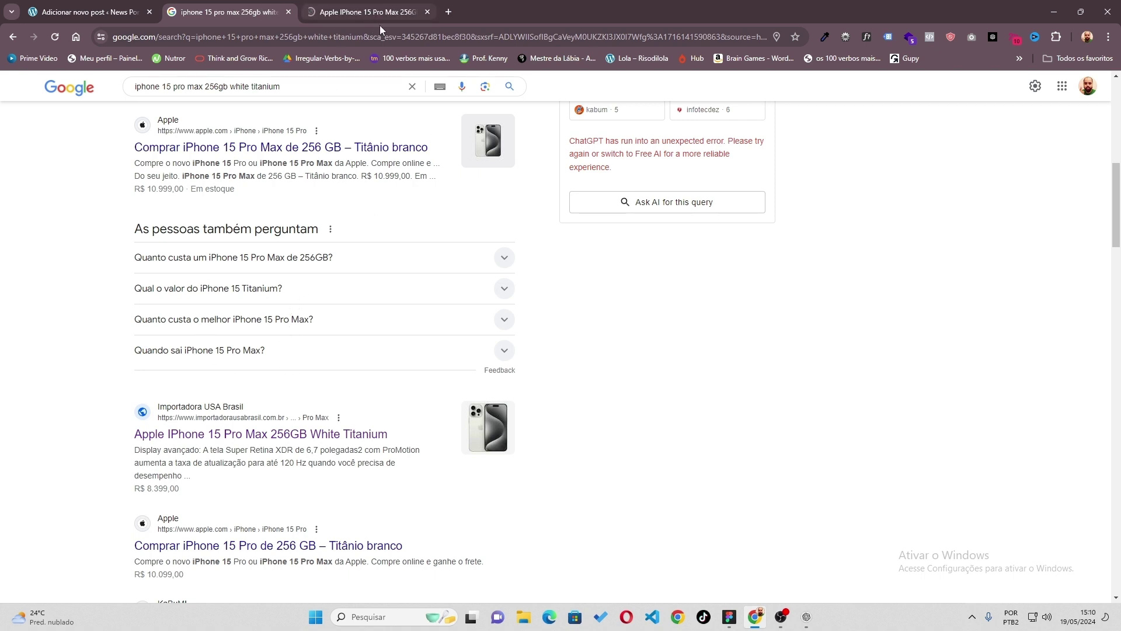
{"action": "scroll", "coordinate": [196, 202], "scroll_direction": "up", "scroll_amount": 2}
{"action": "scroll", "coordinate": [195, 202], "scroll_direction": "up", "scroll_amount": 3}
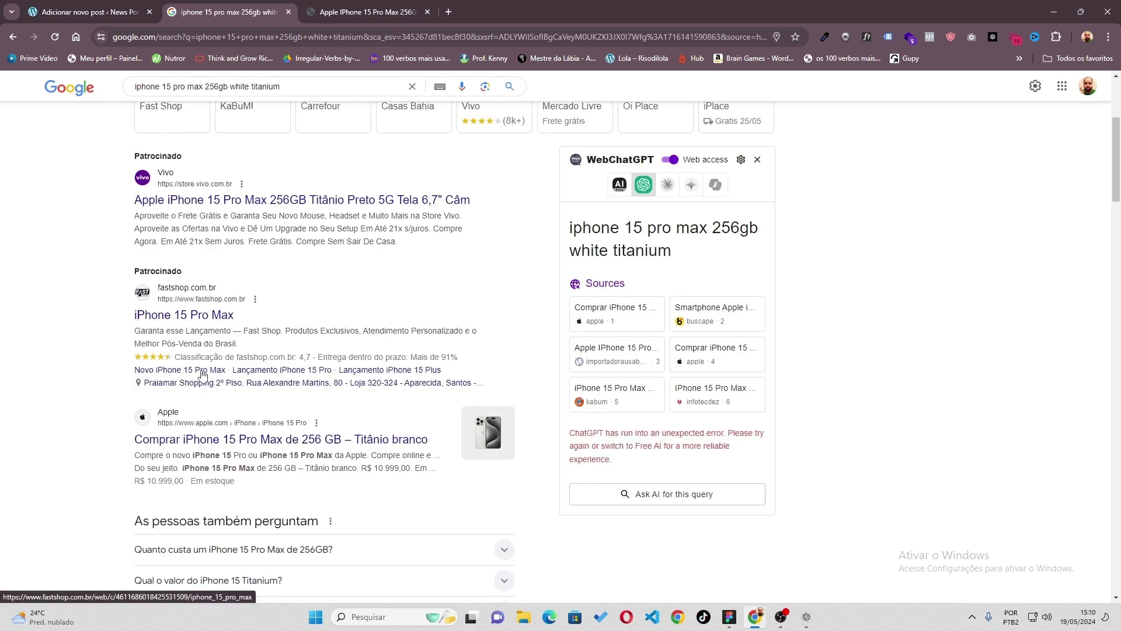
Copy the address of Apple's "Comprar iPhone 15 Pro Max de 256 GB – Titânio branco" page and link "câmeras de alta qualidade" in the post's conclusion to it
{"action": "left_click", "coordinate": [211, 439]}
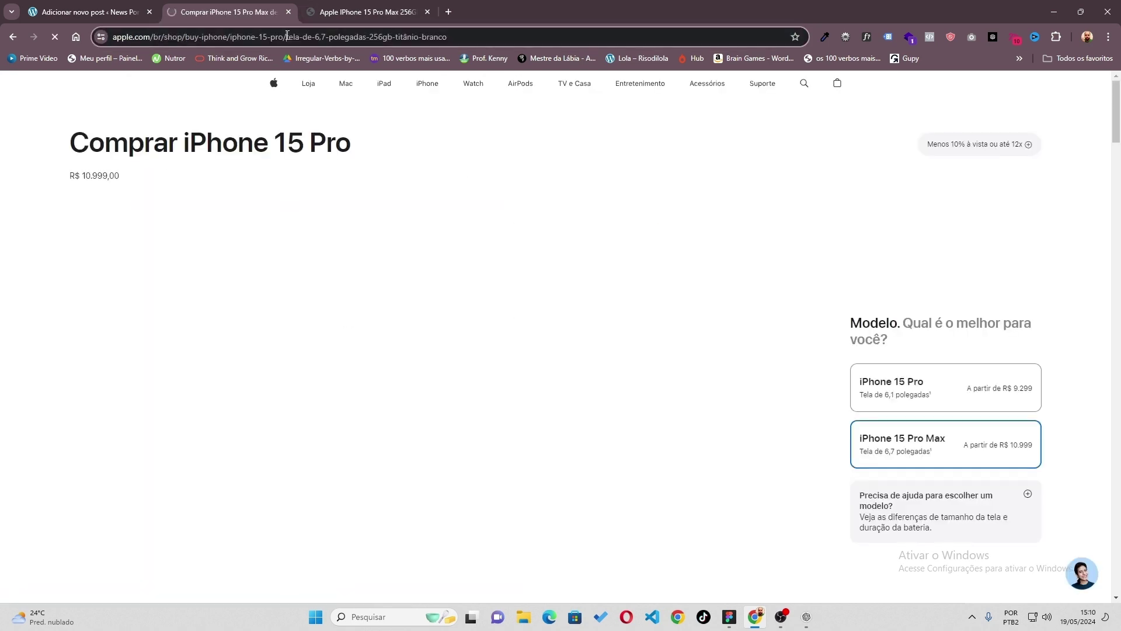
{"action": "left_click", "coordinate": [287, 38]}
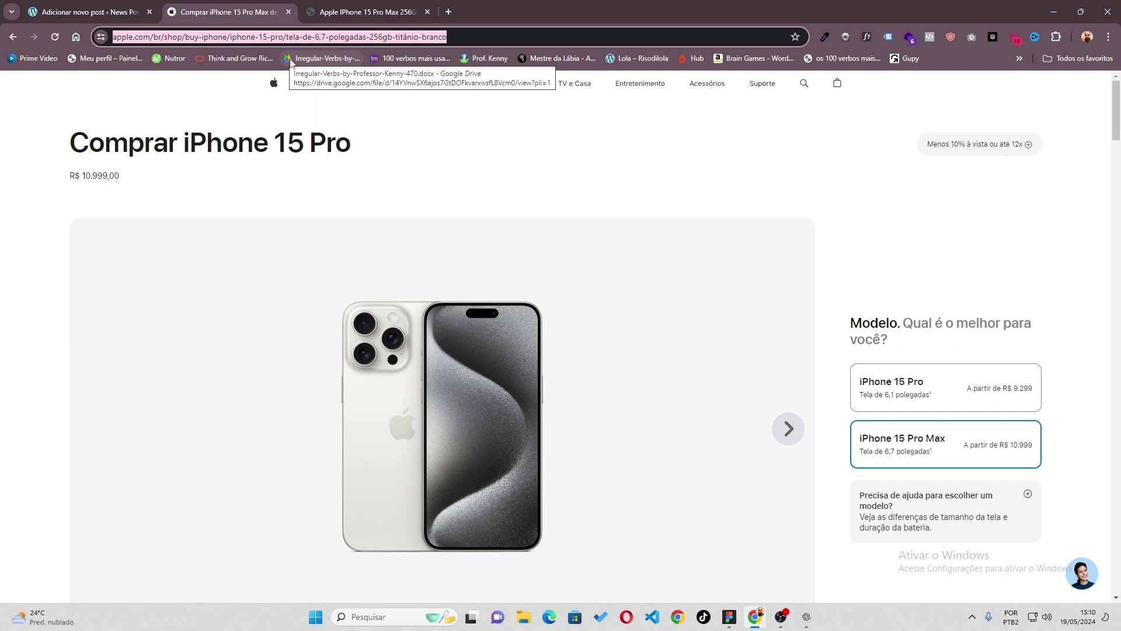
{"action": "mouse_move", "coordinate": [120, 4]}
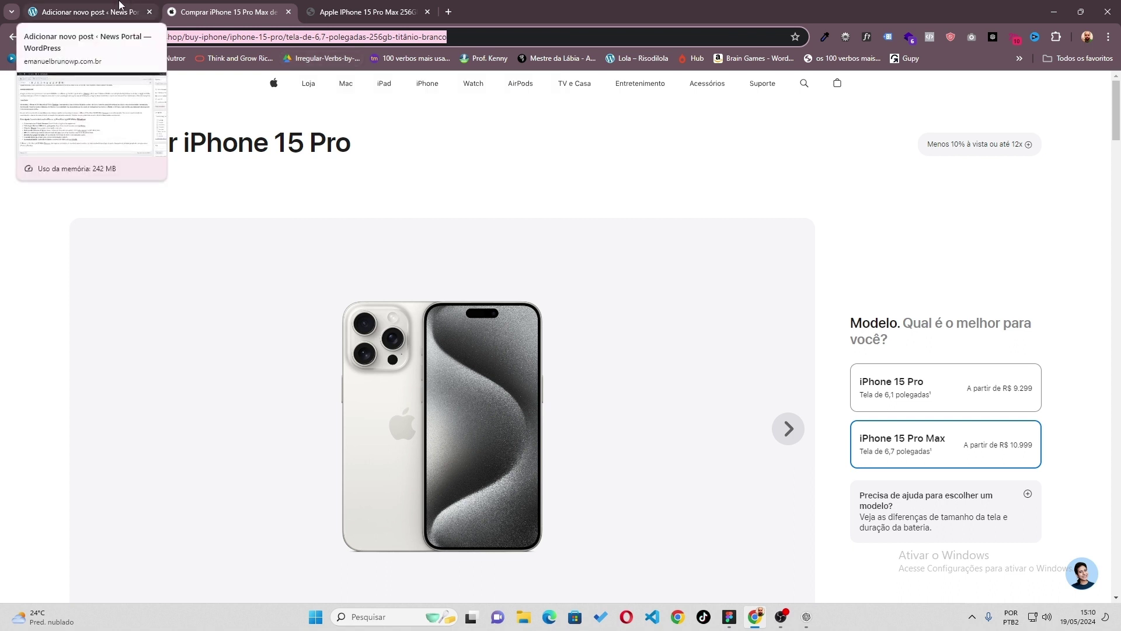
{"action": "left_click", "coordinate": [63, 3]}
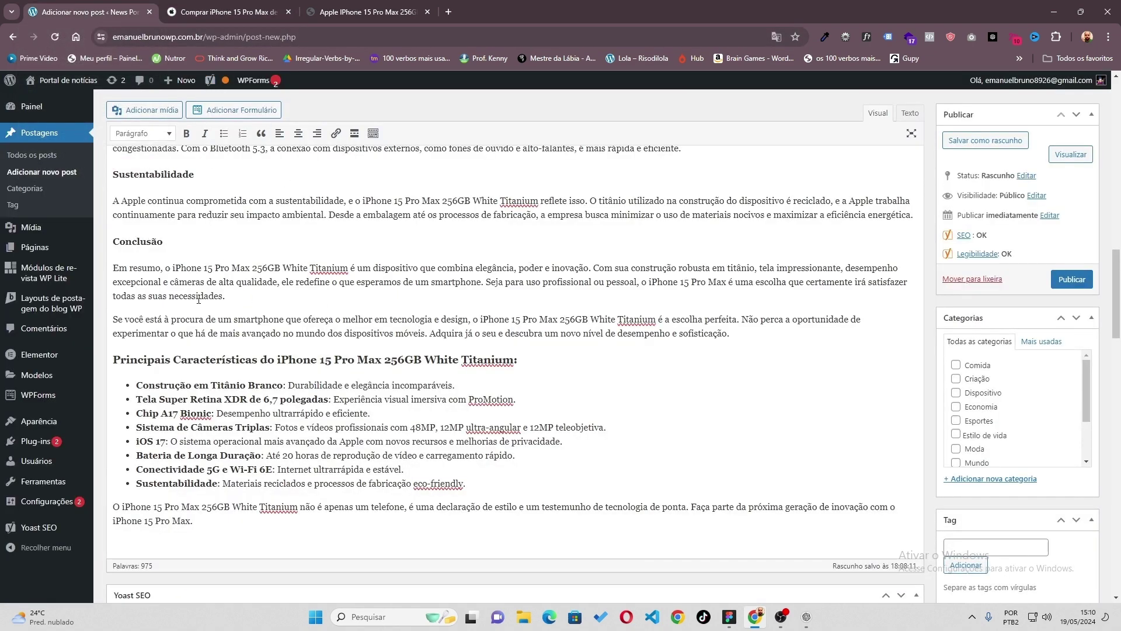
{"action": "left_click_drag", "start_coordinate": [170, 284], "coordinate": [278, 286]}
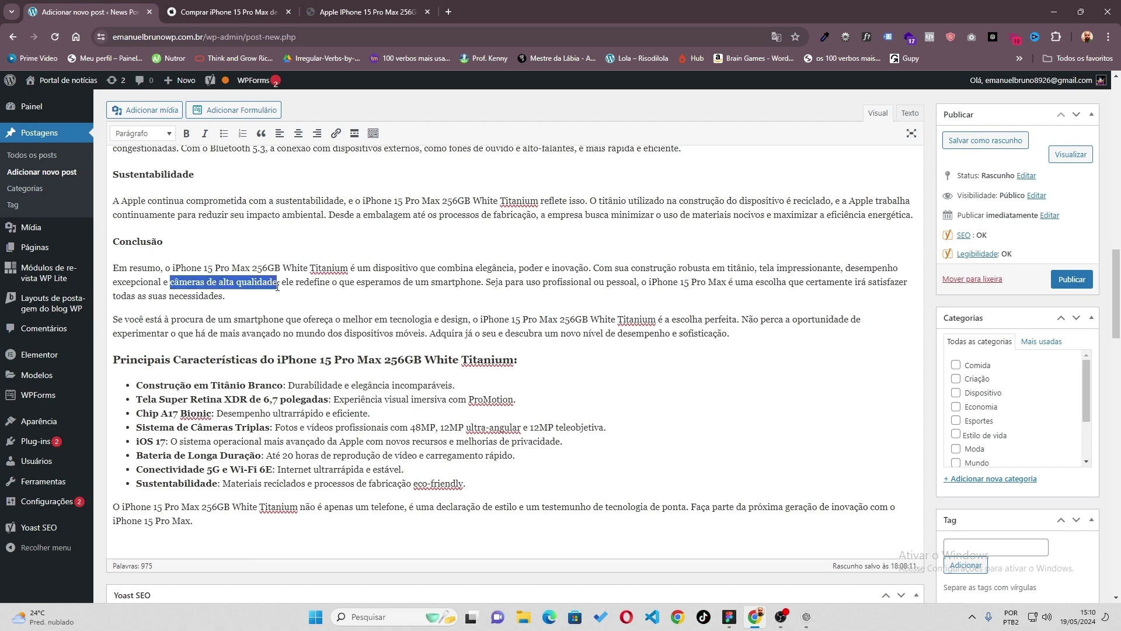
{"action": "key", "text": "ctrl+v"}
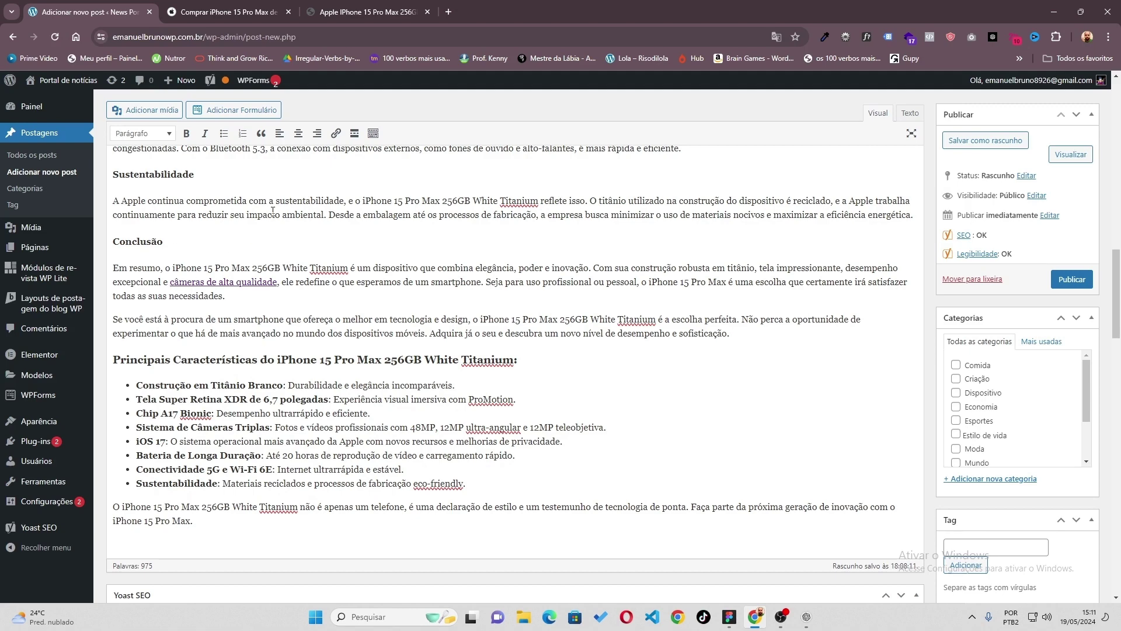
Try to link the word "Seja" in the conclusion to the copied Apple product page address
{"action": "left_click", "coordinate": [334, 135]}
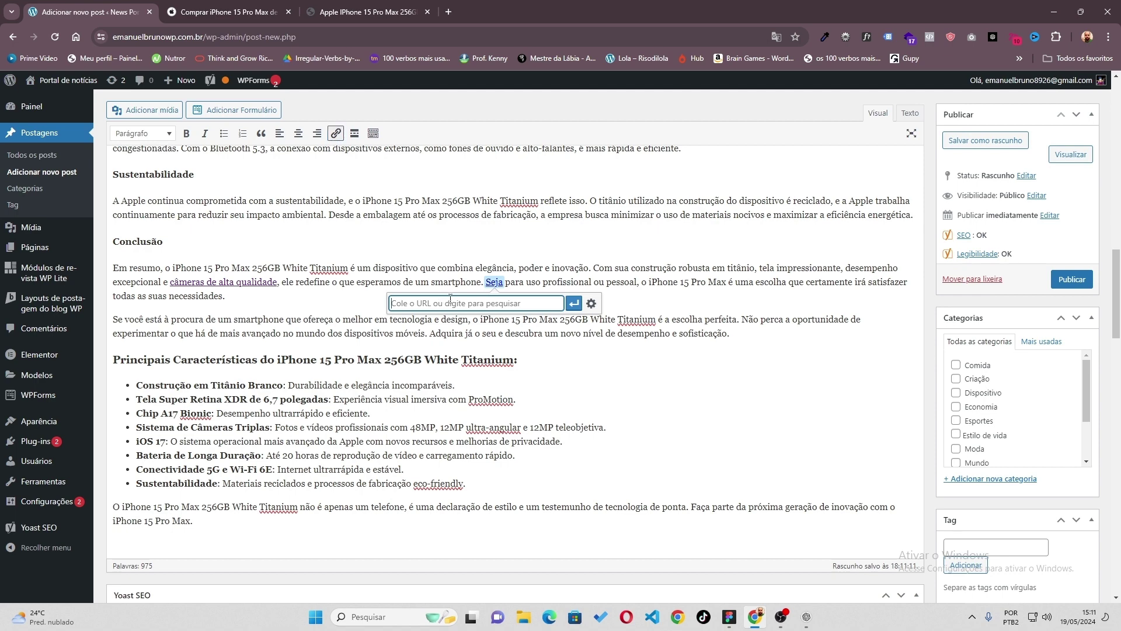
{"action": "key", "text": "ctrl+v"}
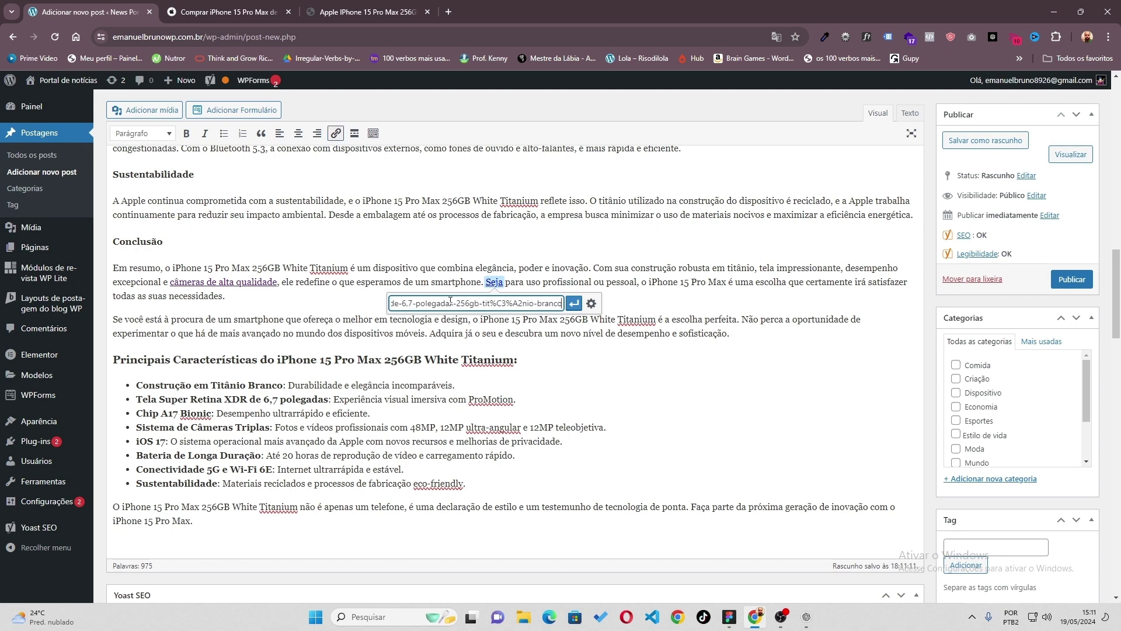
{"action": "left_click", "coordinate": [568, 302]}
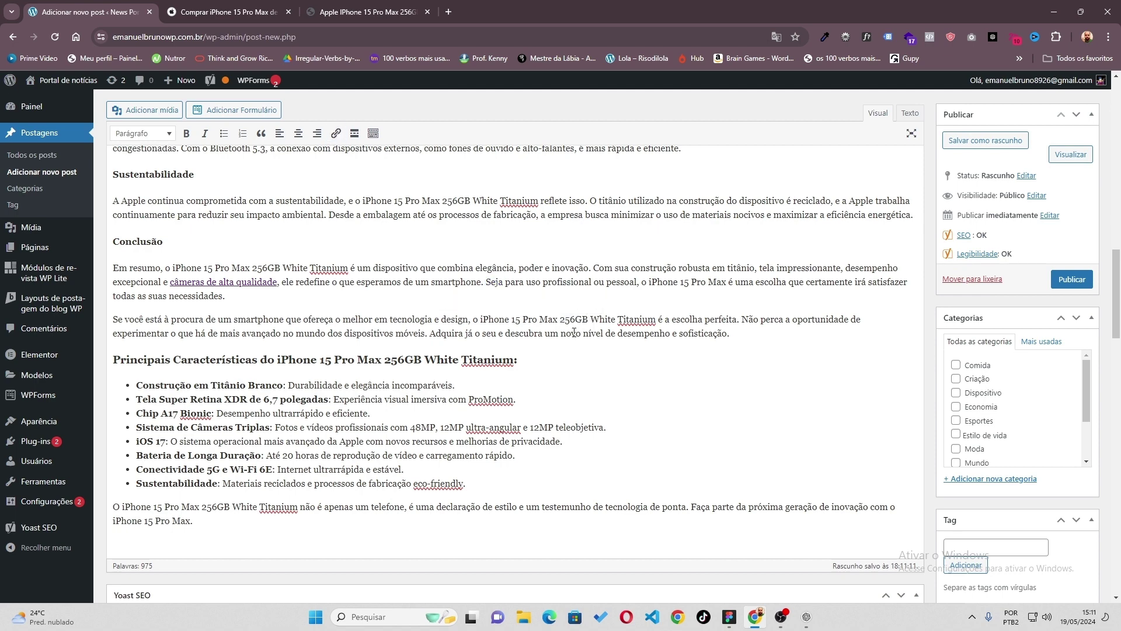
Link the word "iPhone" in the first sentence under "Design e Construção" to the site's own home page, found by searching for "Home"
{"action": "scroll", "coordinate": [519, 319], "scroll_direction": "down", "scroll_amount": 12}
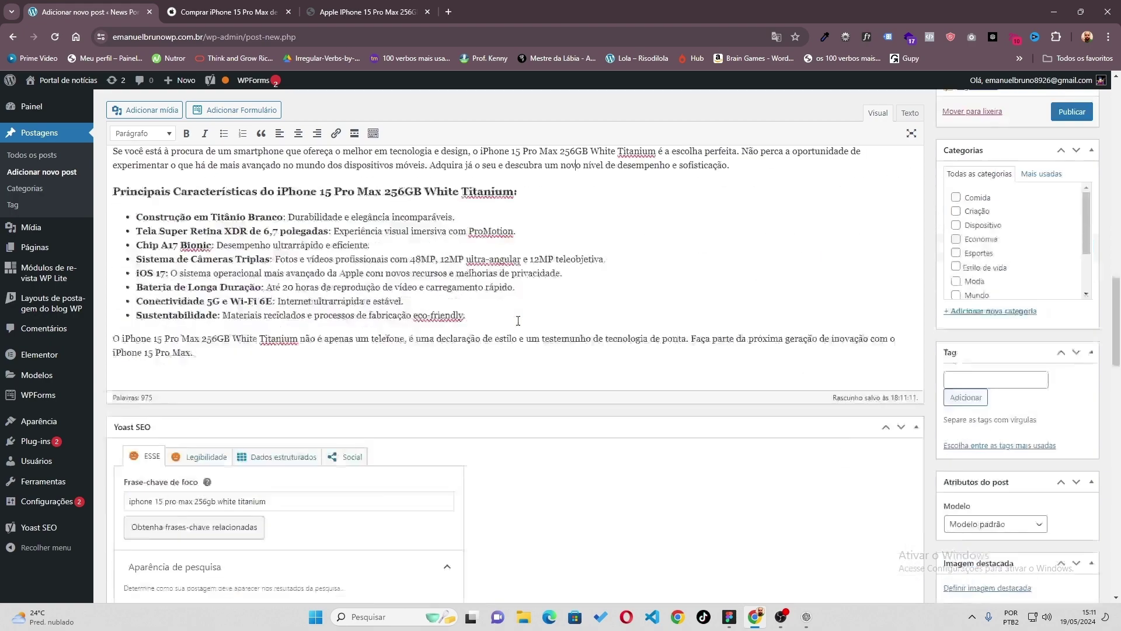
{"action": "scroll", "coordinate": [438, 268], "scroll_direction": "up", "scroll_amount": 9}
{"action": "scroll", "coordinate": [439, 268], "scroll_direction": "up", "scroll_amount": 5}
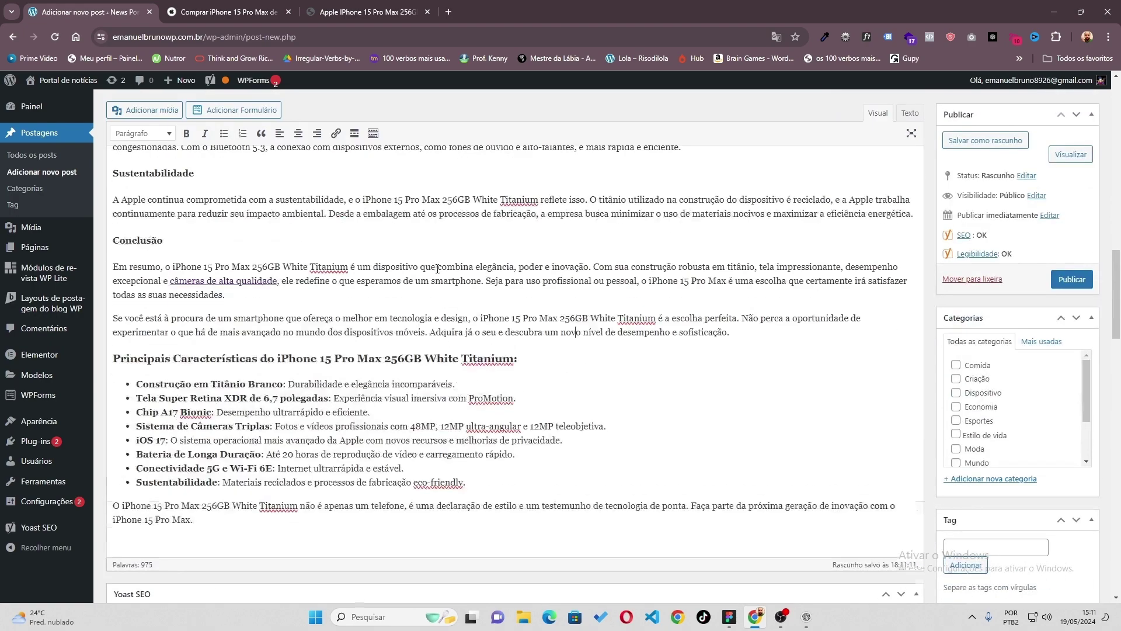
{"action": "scroll", "coordinate": [388, 286], "scroll_direction": "up", "scroll_amount": 5}
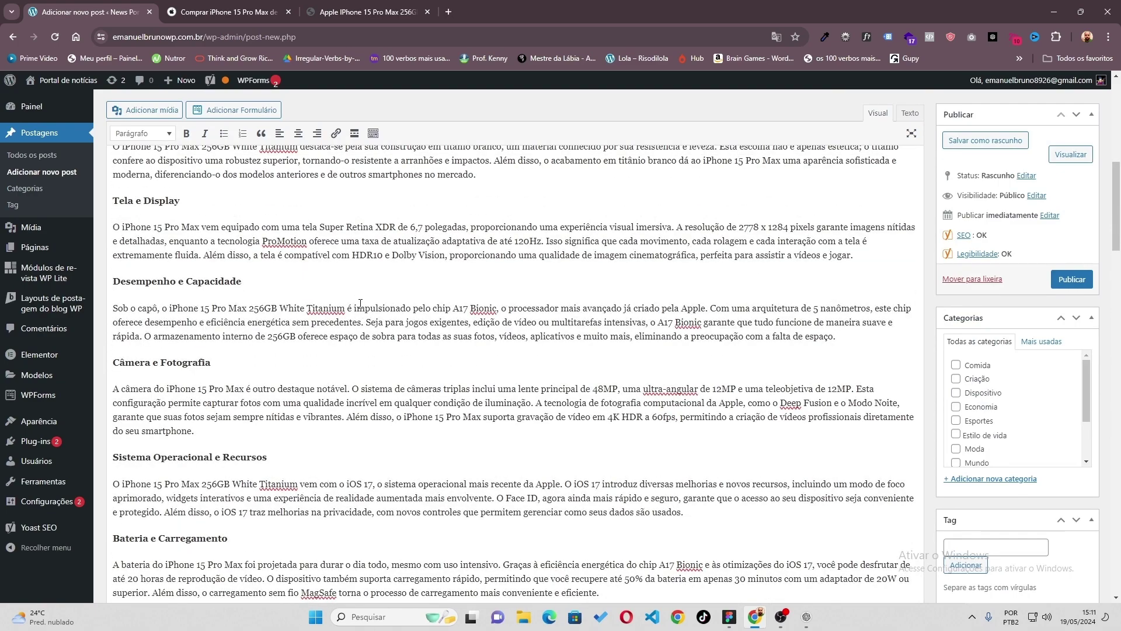
{"action": "scroll", "coordinate": [358, 308], "scroll_direction": "up", "scroll_amount": 3}
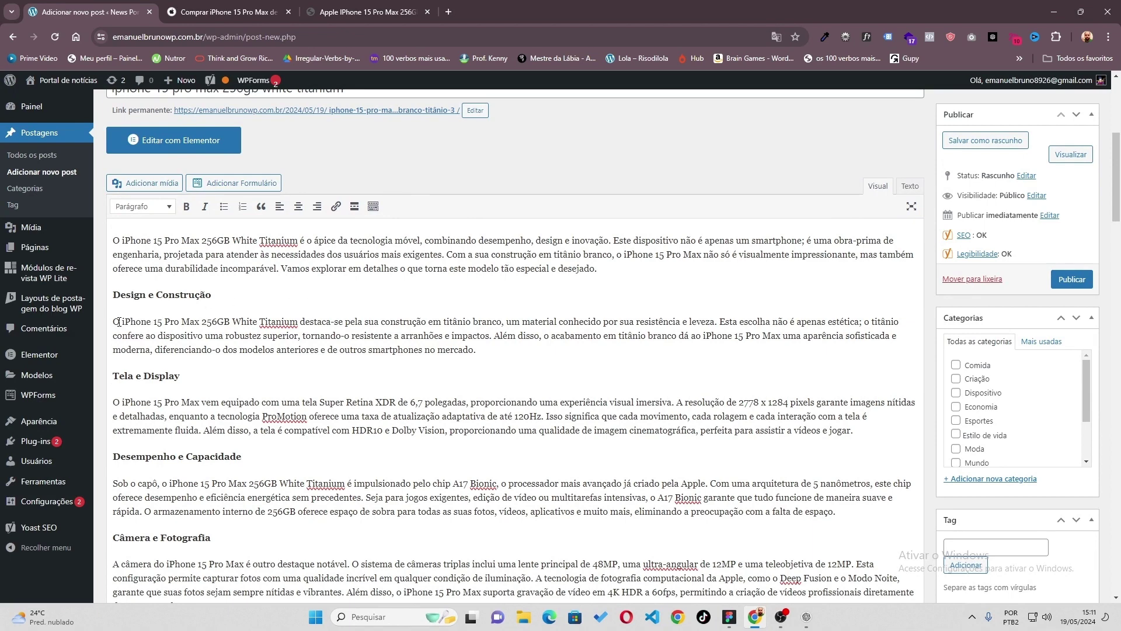
{"action": "left_click_drag", "start_coordinate": [122, 321], "coordinate": [152, 322]}
{"action": "left_click", "coordinate": [158, 335]}
{"action": "left_click_drag", "start_coordinate": [151, 320], "coordinate": [121, 319]}
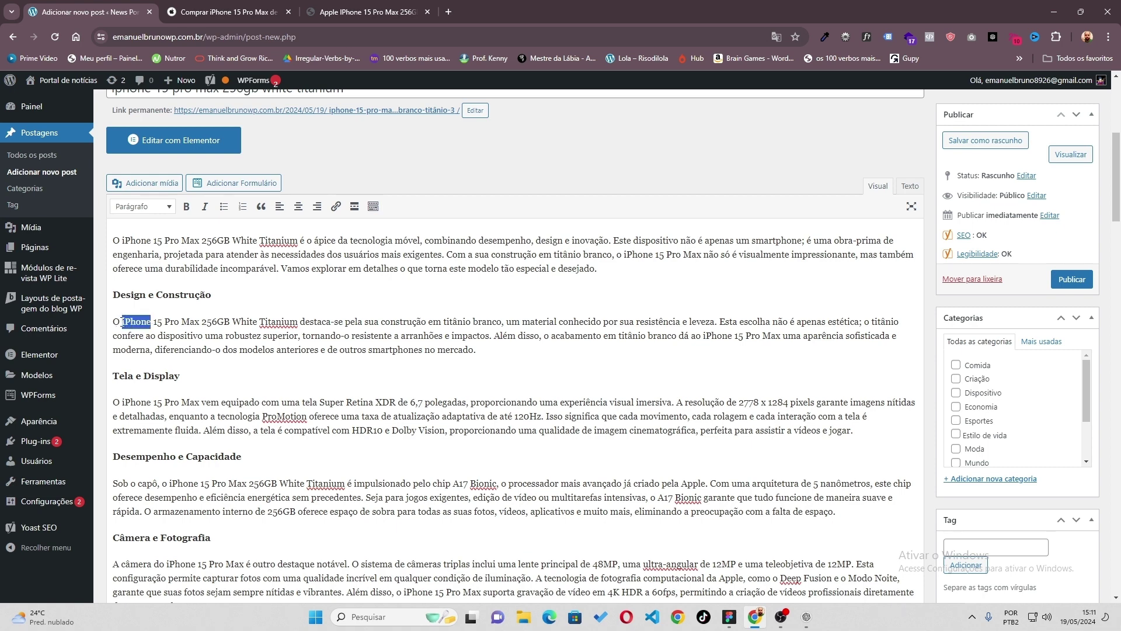
{"action": "left_click", "coordinate": [336, 208]}
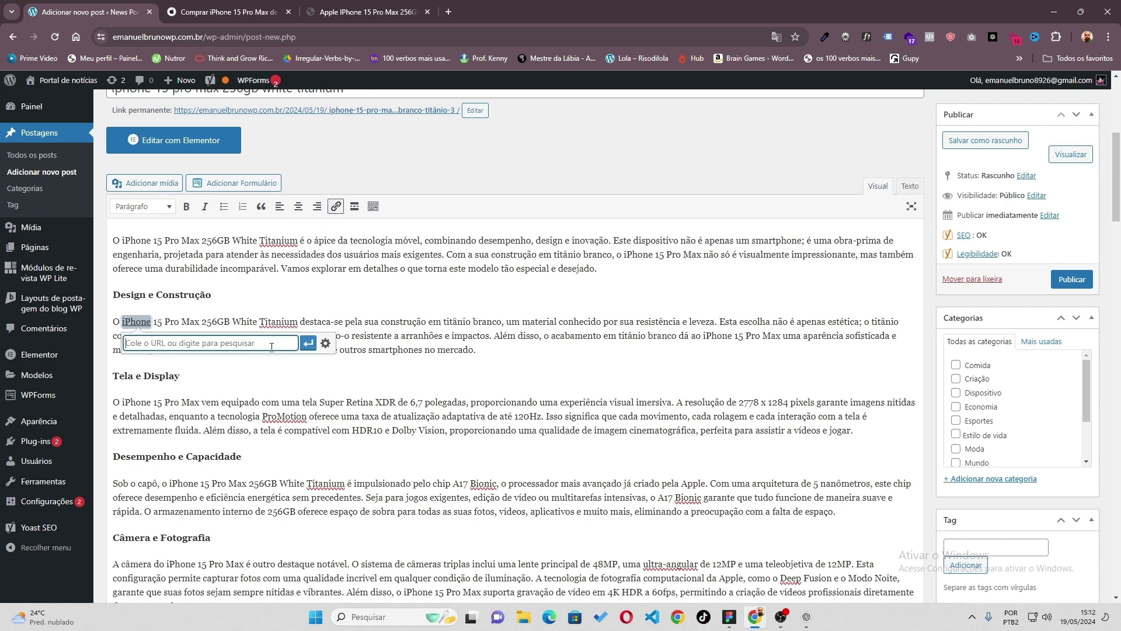
{"action": "type", "text": "Home"}
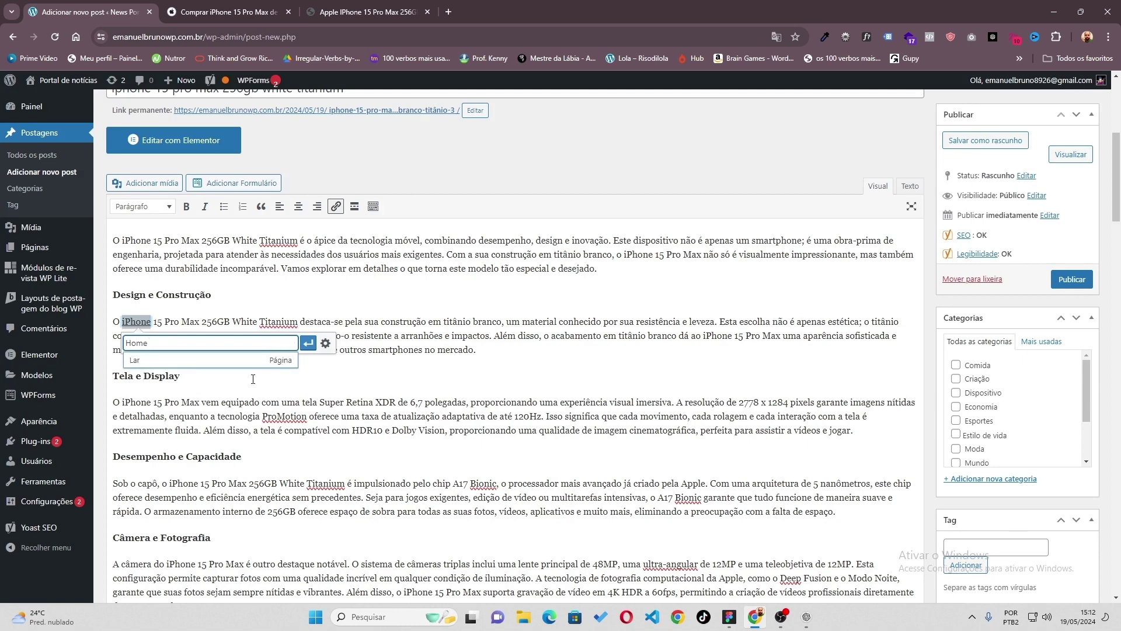
{"action": "left_click", "coordinate": [238, 362]}
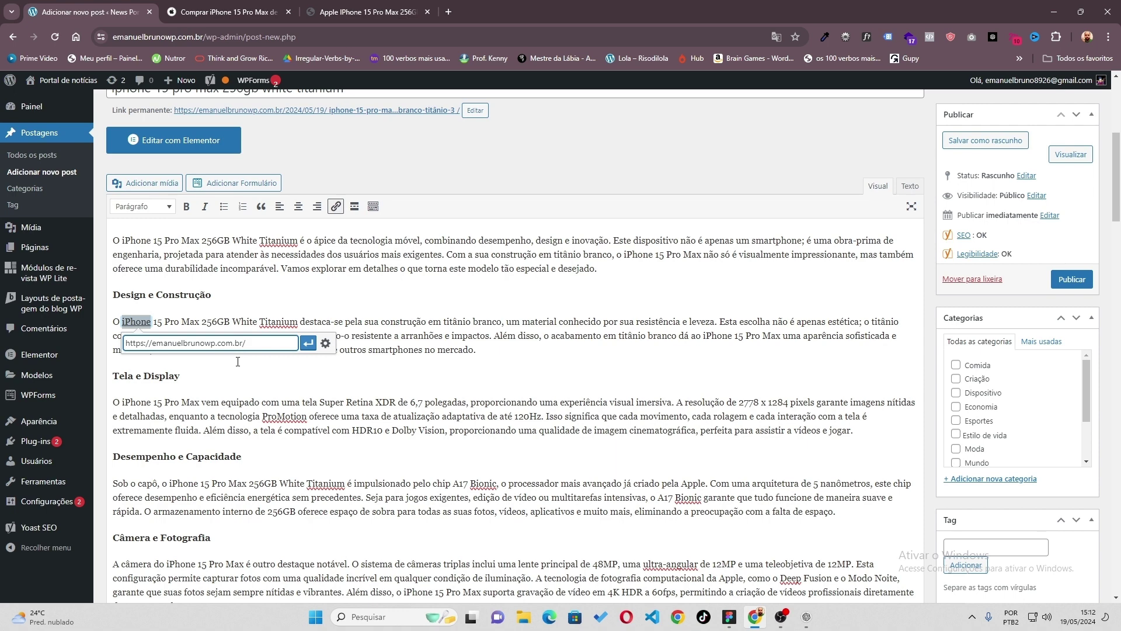
{"action": "left_click", "coordinate": [309, 345]}
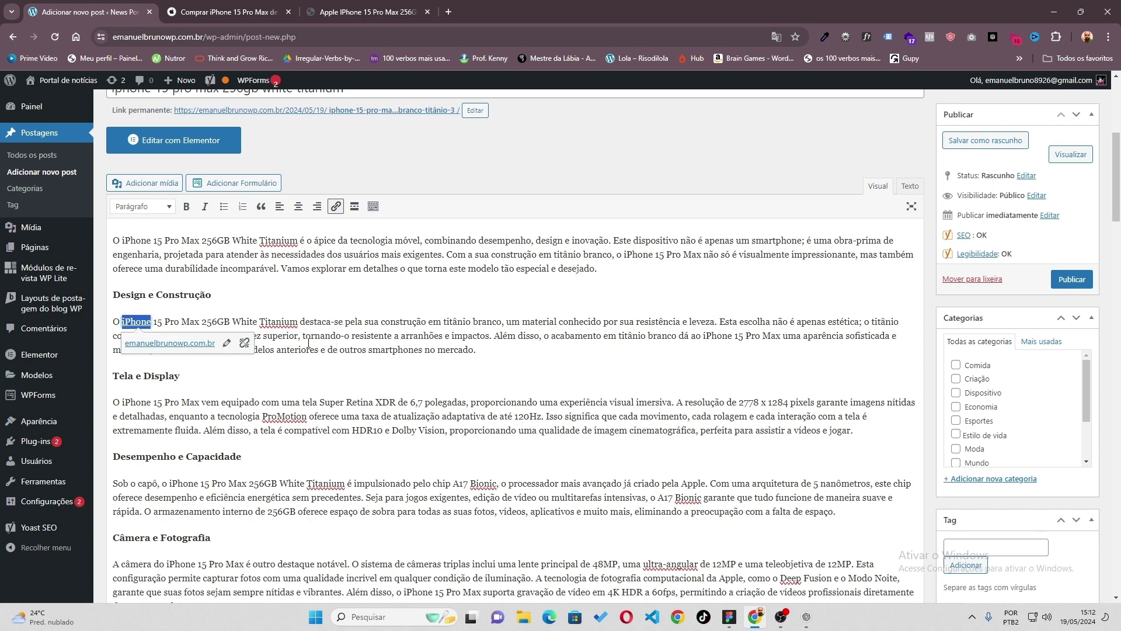
Examine the updated Yoast SEO analysis for links, image alt attribute and keyphrase, along with the search appearance preview
{"action": "scroll", "coordinate": [332, 366], "scroll_direction": "down", "scroll_amount": 20}
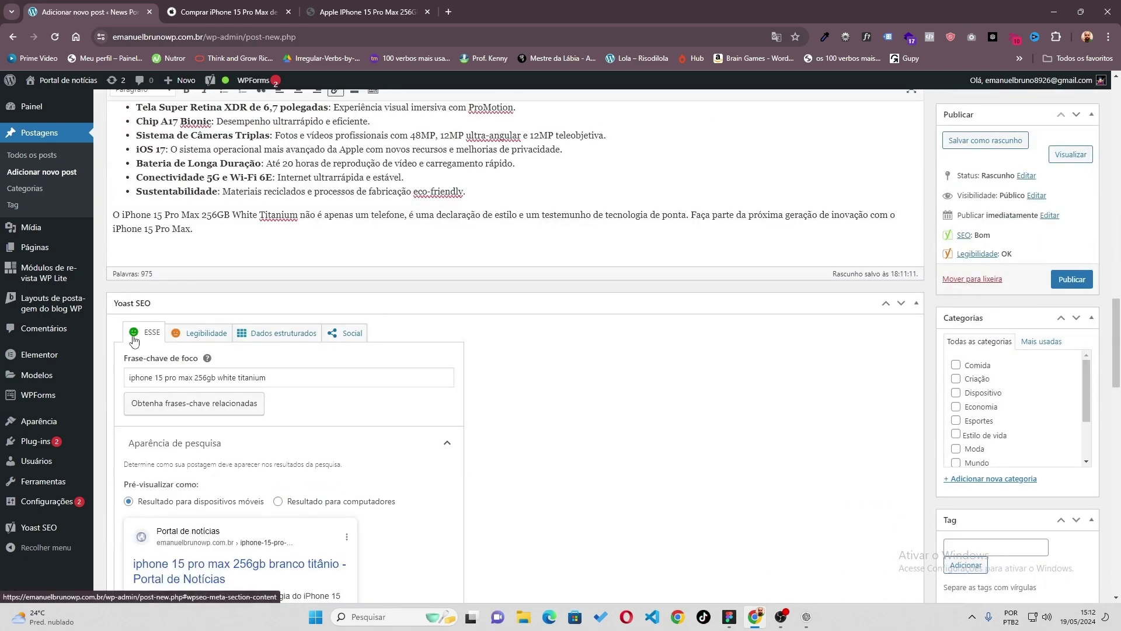
{"action": "scroll", "coordinate": [134, 343], "scroll_direction": "down", "scroll_amount": 15}
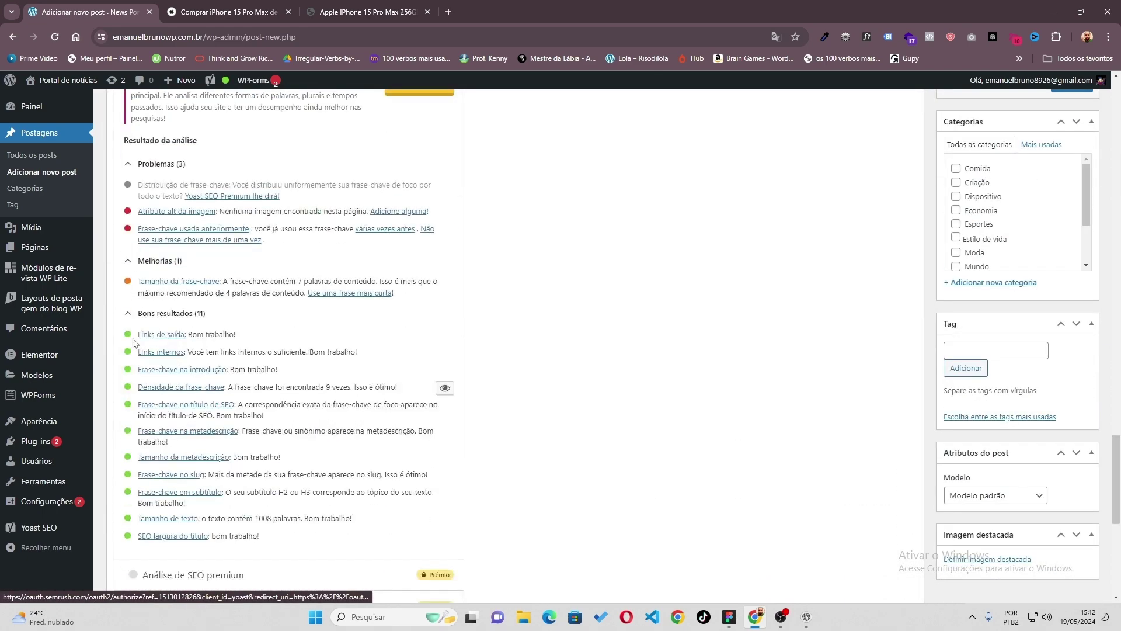
{"action": "scroll", "coordinate": [134, 343], "scroll_direction": "up", "scroll_amount": 3}
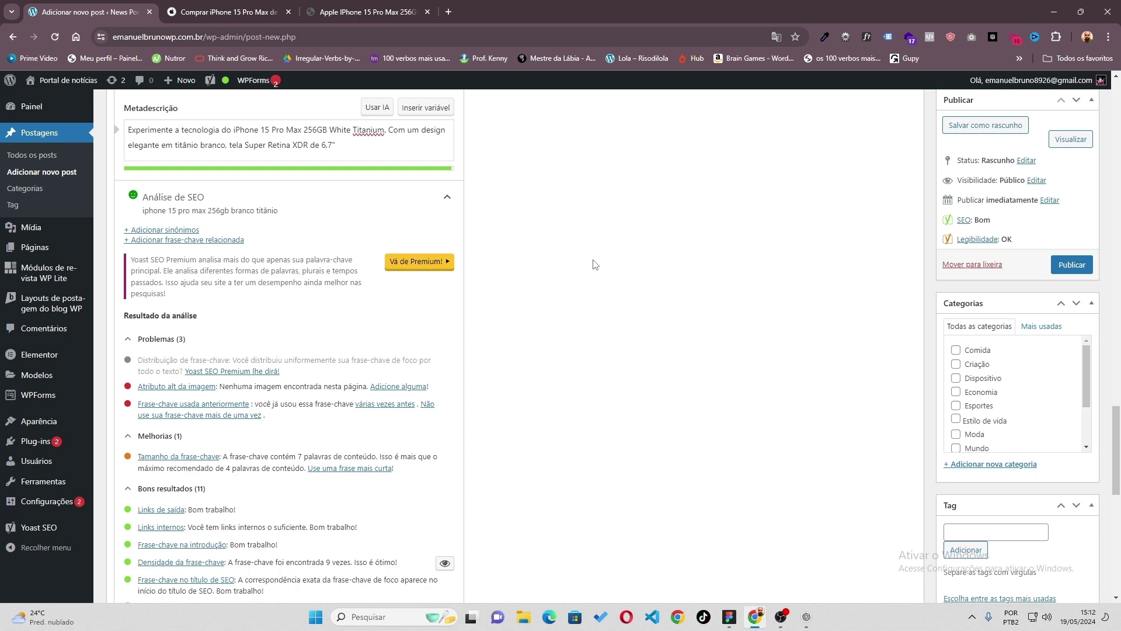
{"action": "scroll", "coordinate": [595, 264], "scroll_direction": "up", "scroll_amount": 2}
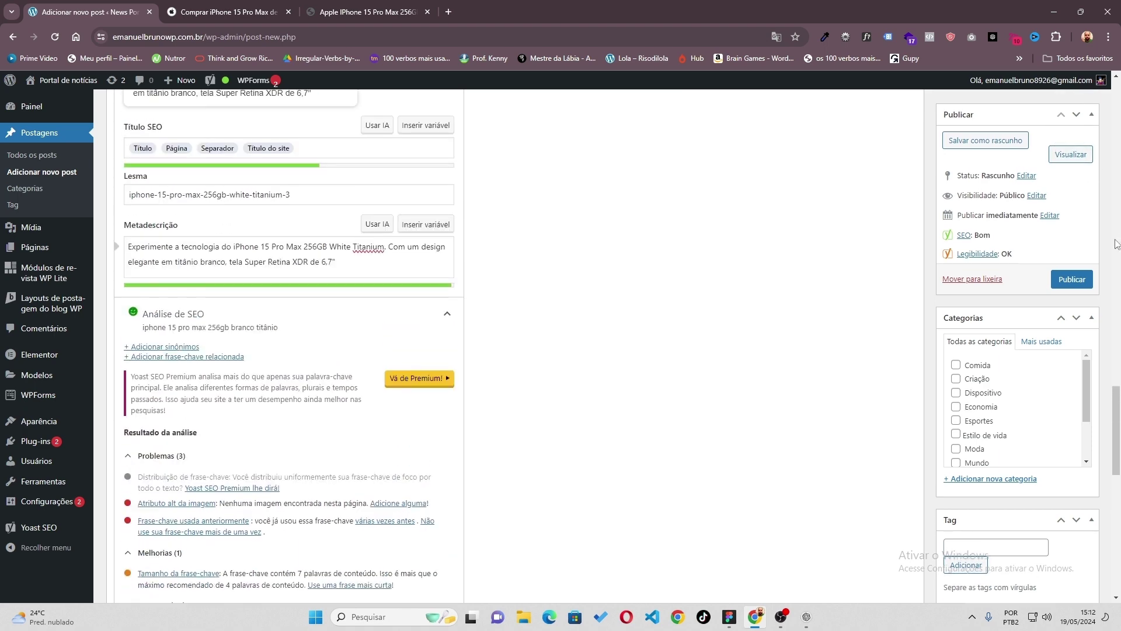
{"action": "scroll", "coordinate": [1036, 372], "scroll_direction": "down", "scroll_amount": 6}
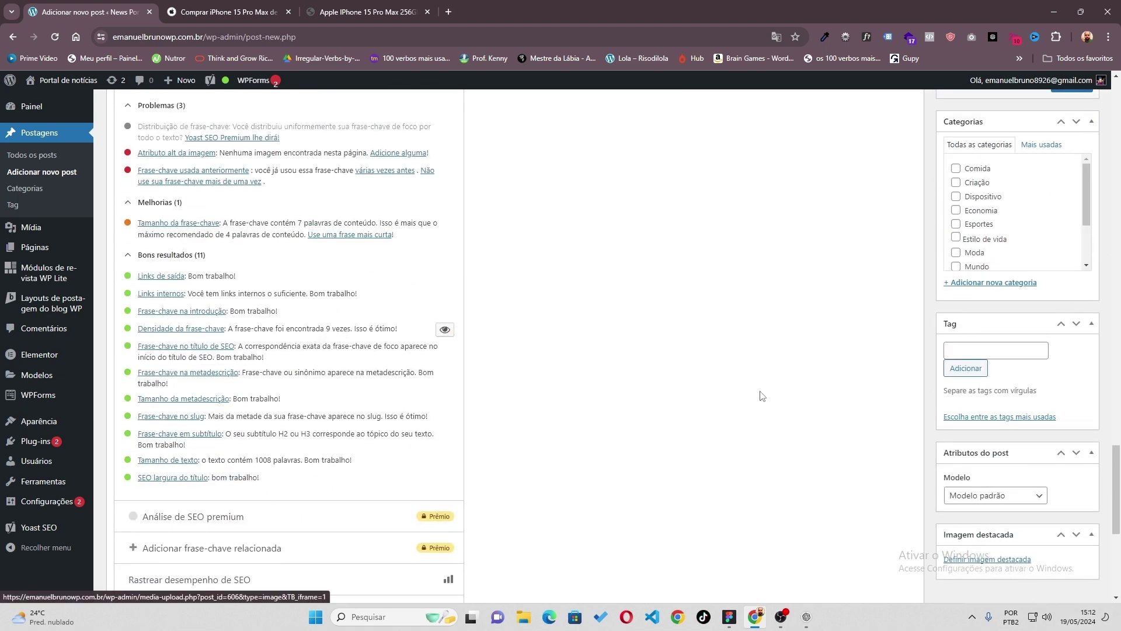
{"action": "scroll", "coordinate": [383, 346], "scroll_direction": "up", "scroll_amount": 1}
{"action": "scroll", "coordinate": [350, 345], "scroll_direction": "up", "scroll_amount": 5}
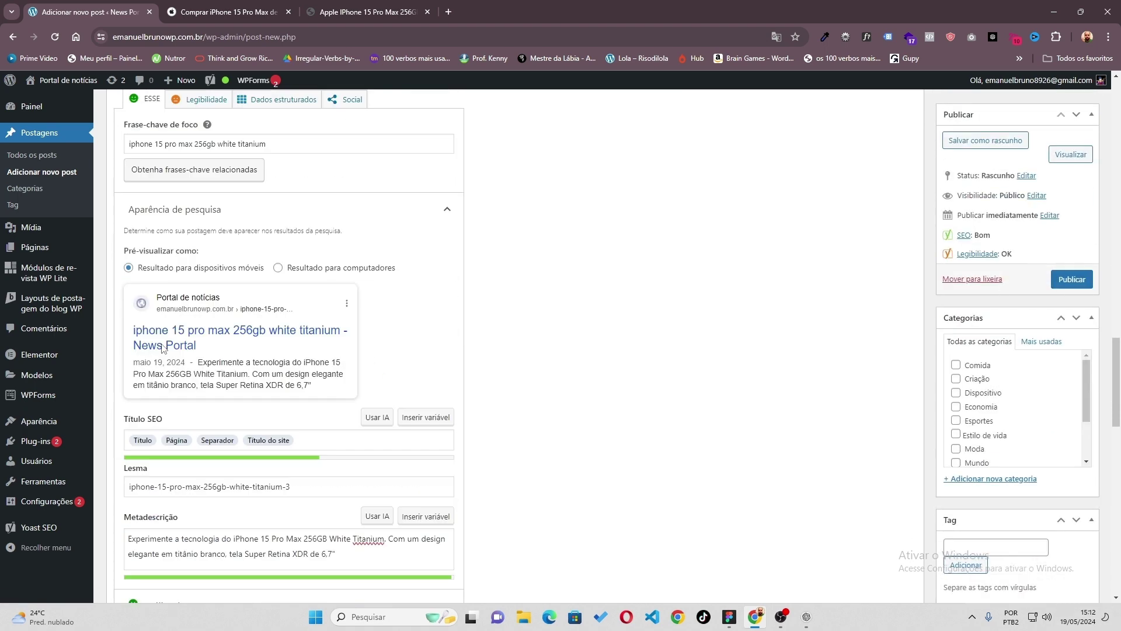
Switch to the Figma presentation, review its sections on title types, meta description and article length, and return to the WordPress post
{"action": "left_click", "coordinate": [353, 9]}
{"action": "left_click", "coordinate": [252, 7]}
{"action": "key", "text": "alt+Tab"}
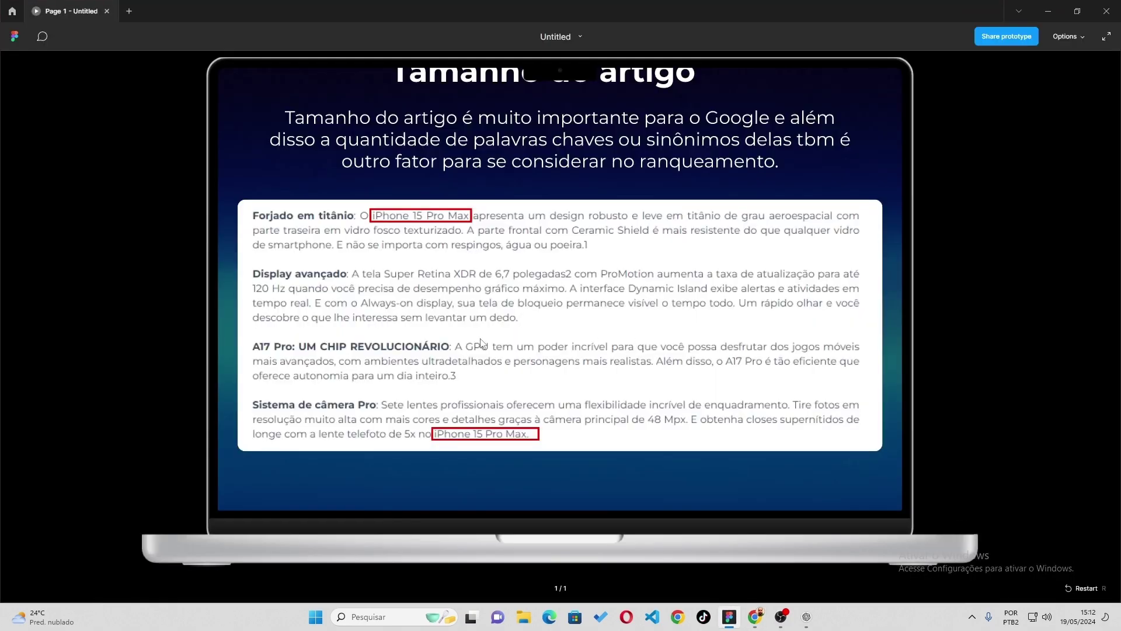
{"action": "scroll", "coordinate": [461, 339], "scroll_direction": "down", "scroll_amount": 1}
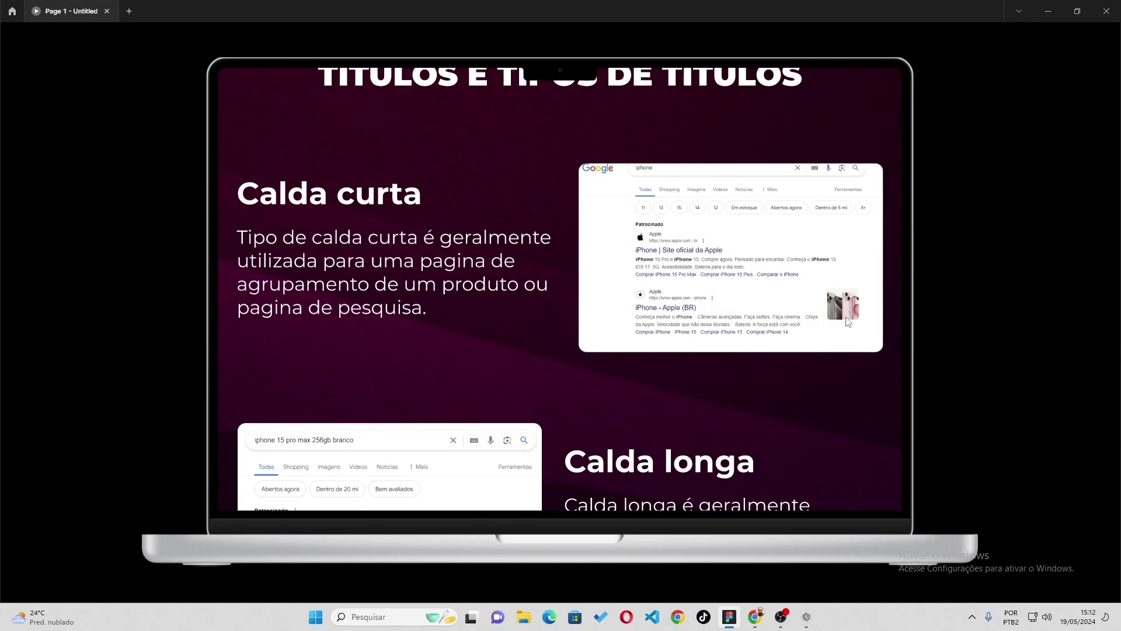
{"action": "scroll", "coordinate": [847, 295], "scroll_direction": "down", "scroll_amount": 3}
{"action": "scroll", "coordinate": [845, 291], "scroll_direction": "down", "scroll_amount": 3}
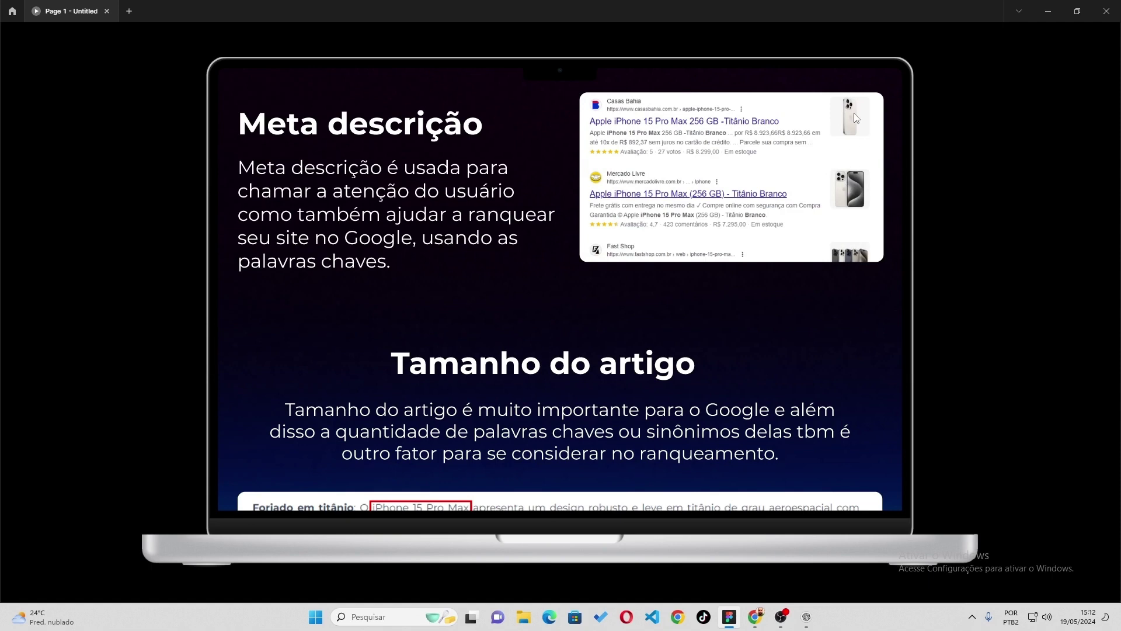
{"action": "left_click", "coordinate": [762, 624]}
{"action": "left_click", "coordinate": [80, 10]}
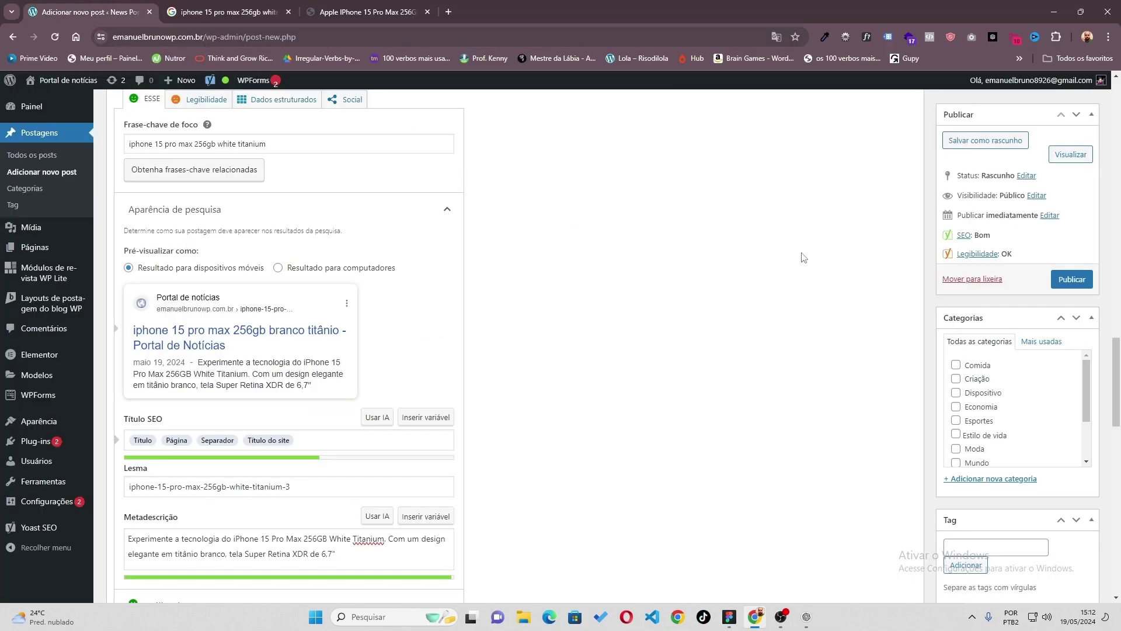
Upload the image "IPhone 15 Pro Max 256GB White Titanium" from the Imagens folder for the post's featured image
{"action": "scroll", "coordinate": [611, 383], "scroll_direction": "up", "scroll_amount": 5}
{"action": "scroll", "coordinate": [611, 383], "scroll_direction": "down", "scroll_amount": 10}
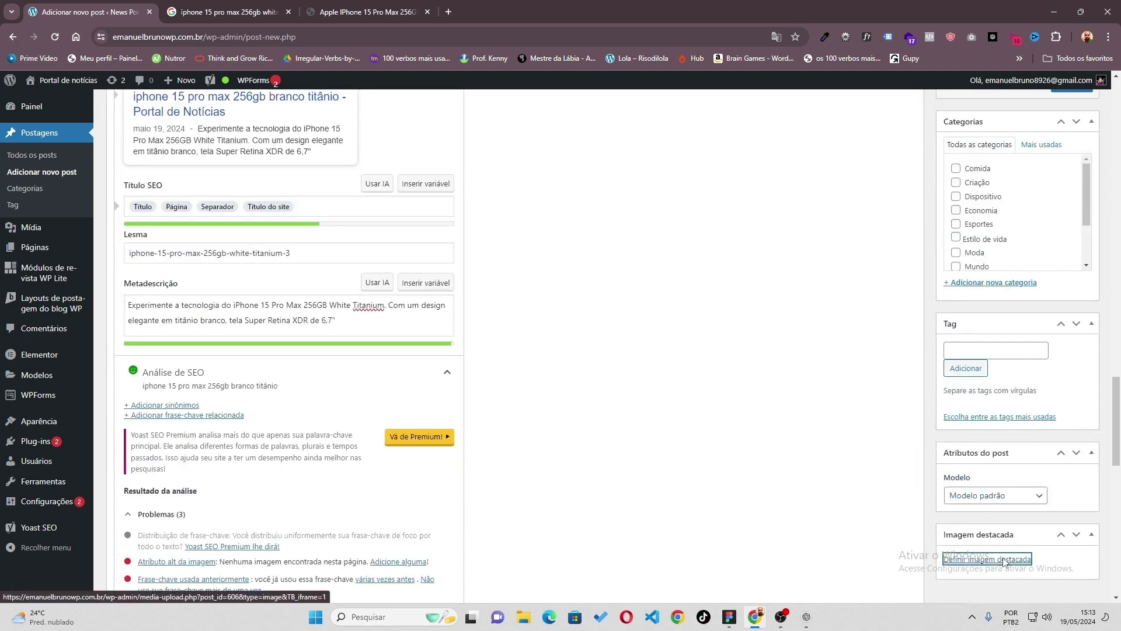
{"action": "left_click", "coordinate": [1001, 561]}
{"action": "left_click", "coordinate": [53, 128]}
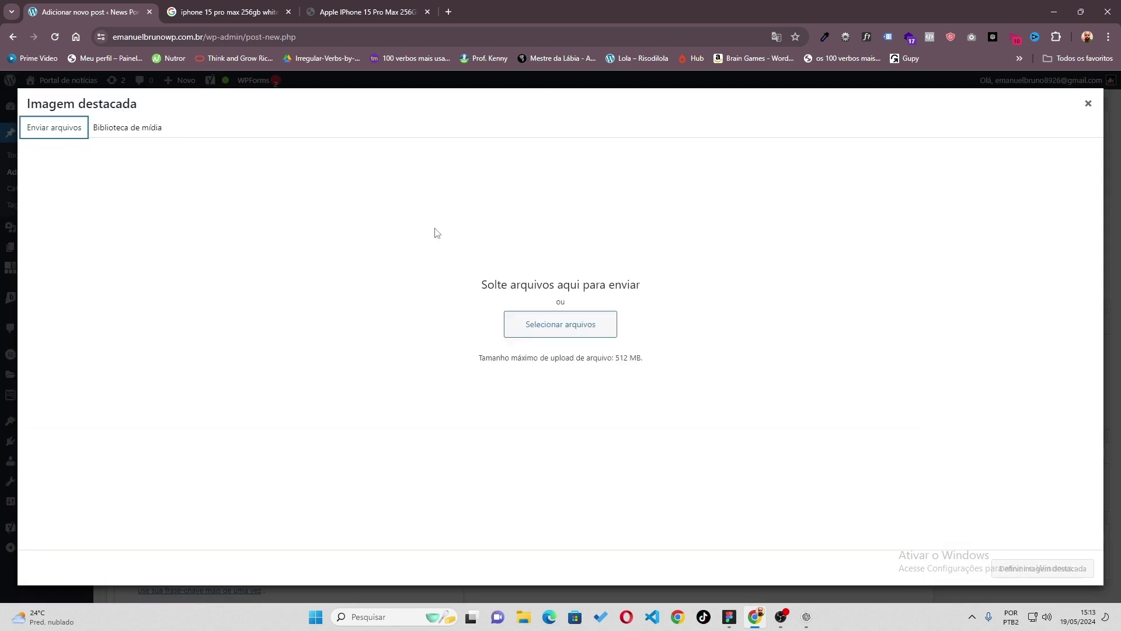
{"action": "left_click", "coordinate": [561, 324]}
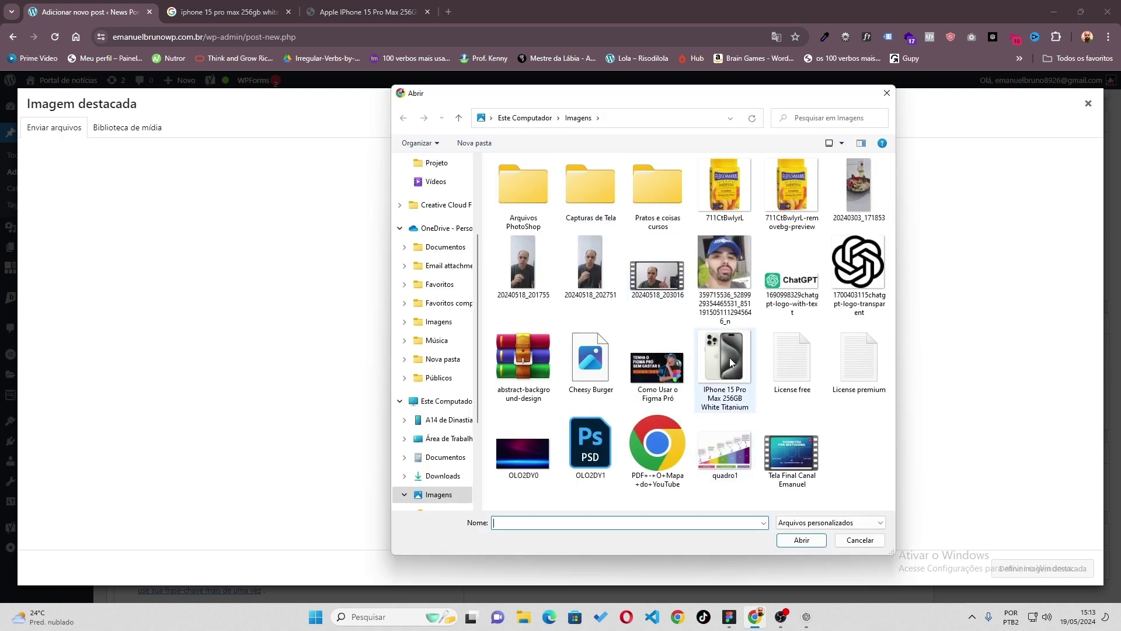
{"action": "left_click", "coordinate": [718, 403]}
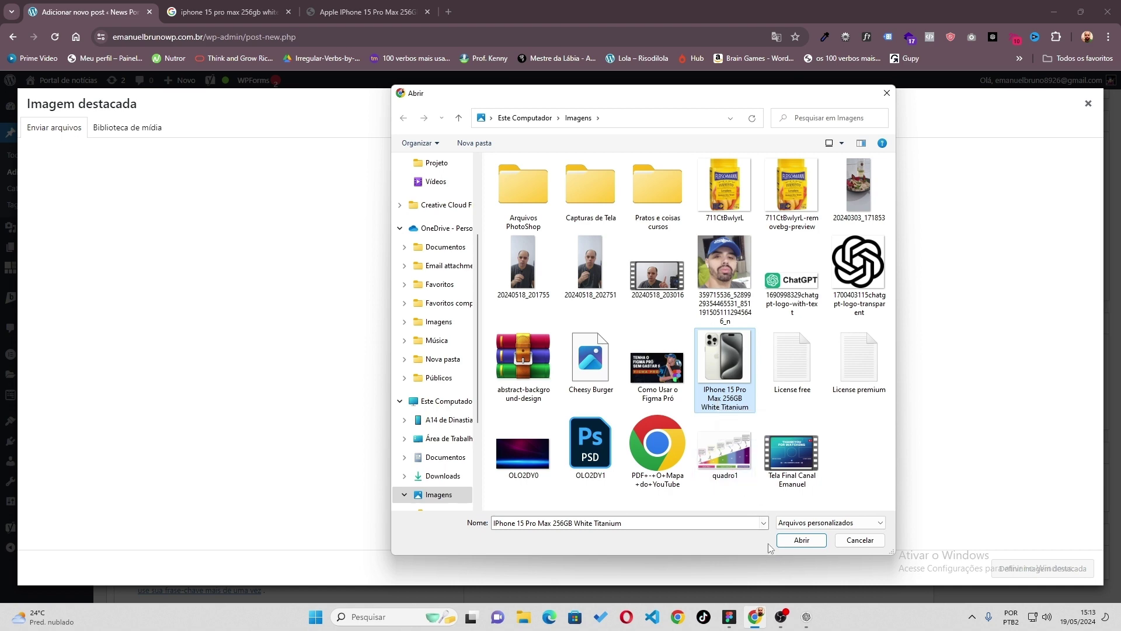
{"action": "left_click", "coordinate": [798, 538]}
Reuse the uploaded image's title "IPhone 15 Pro Max 256GB White Titanium" as its alternative text
{"action": "left_click", "coordinate": [1005, 520]}
{"action": "triple_click", "coordinate": [1004, 520]}
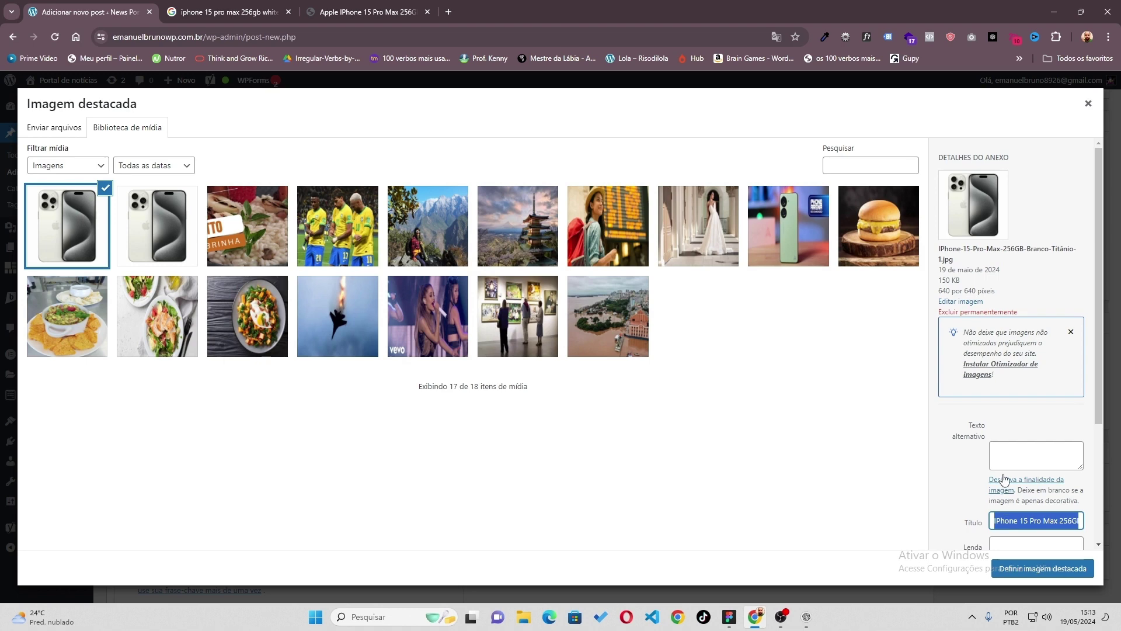
{"action": "left_click", "coordinate": [1001, 457]}
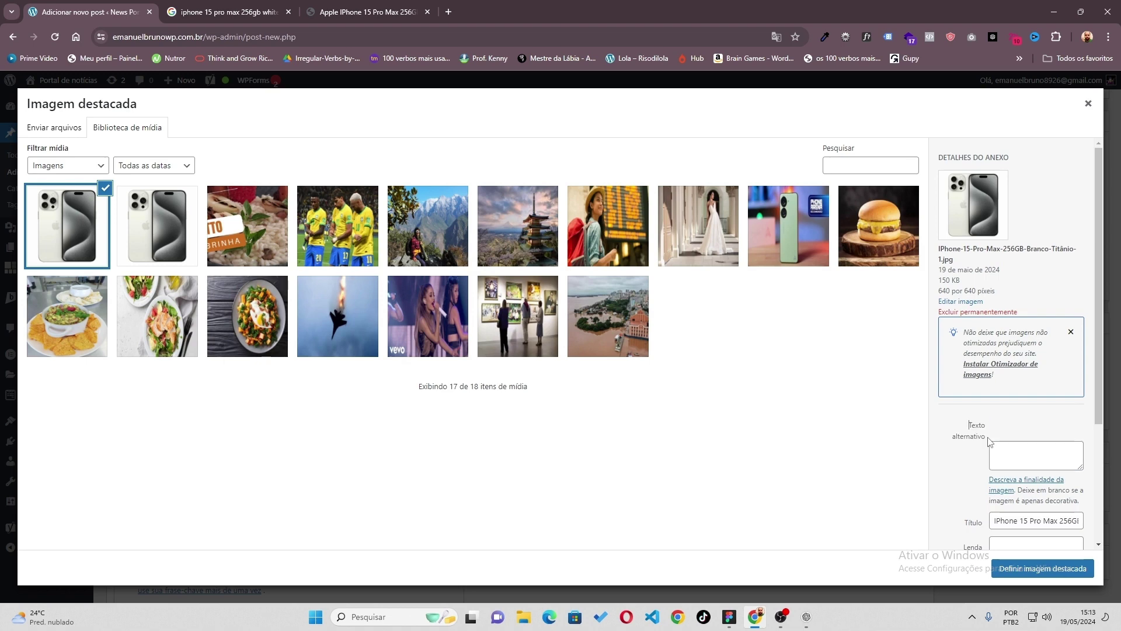
{"action": "left_click", "coordinate": [1012, 454]}
{"action": "type", "text": "IPhone 15 Pro Max 256GB White Titanium"}
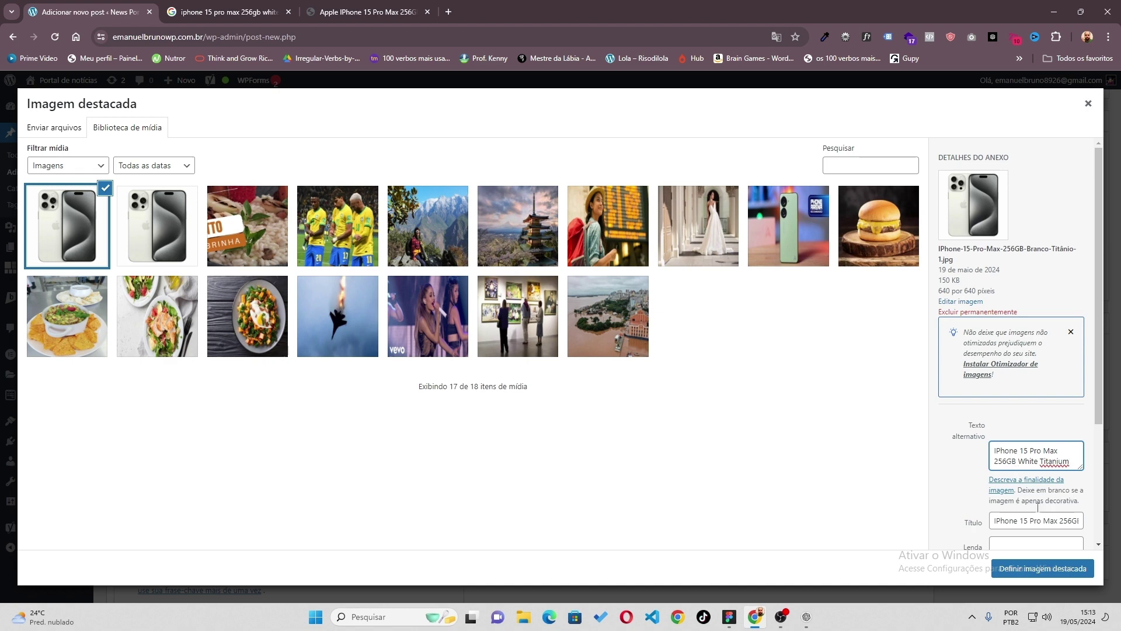
Set the selected white iPhone image as the post's featured image
{"action": "left_click", "coordinate": [1043, 569]}
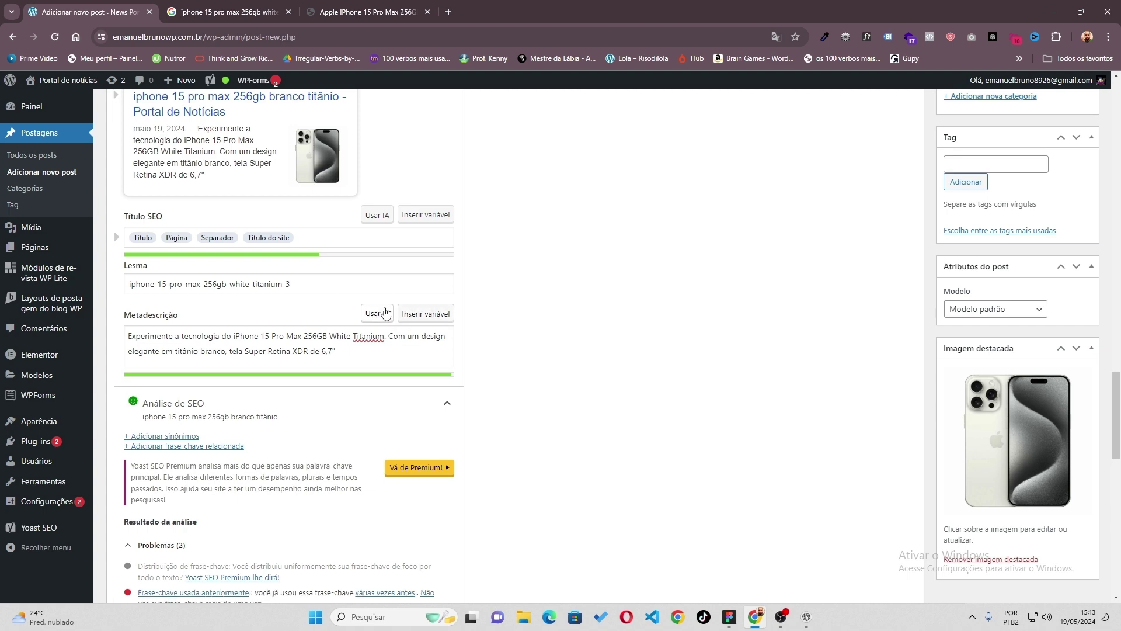
{"action": "scroll", "coordinate": [362, 298], "scroll_direction": "up", "scroll_amount": 3}
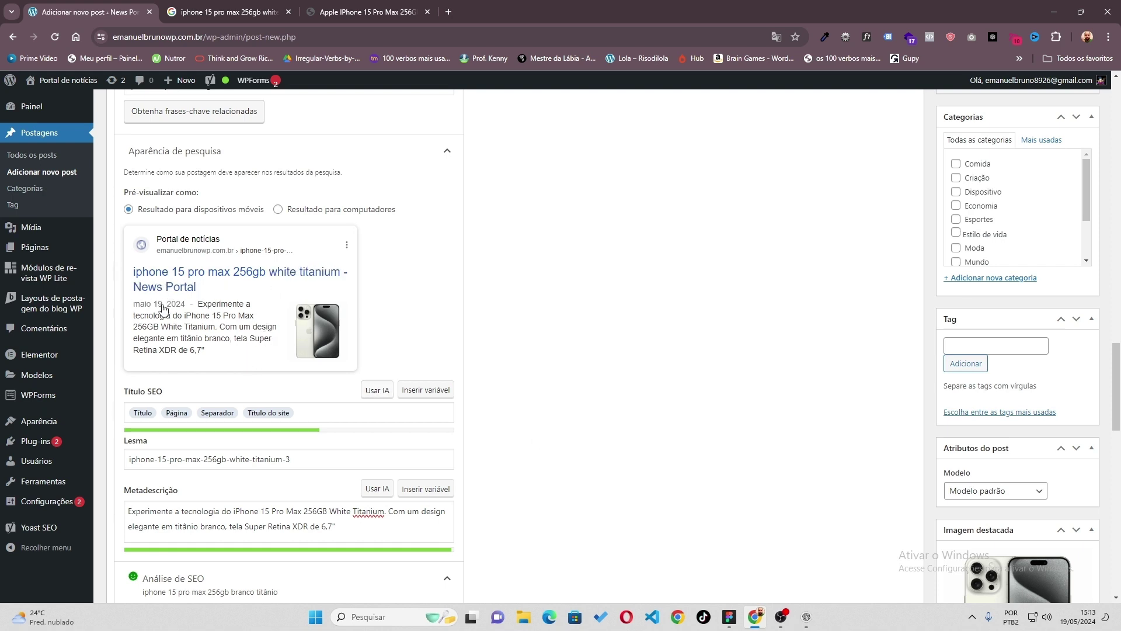
Switch to the Figma presentation, review its meta description and article length sections, and return to the WordPress post
{"action": "left_click", "coordinate": [729, 617]}
{"action": "scroll", "coordinate": [709, 337], "scroll_direction": "up", "scroll_amount": 1}
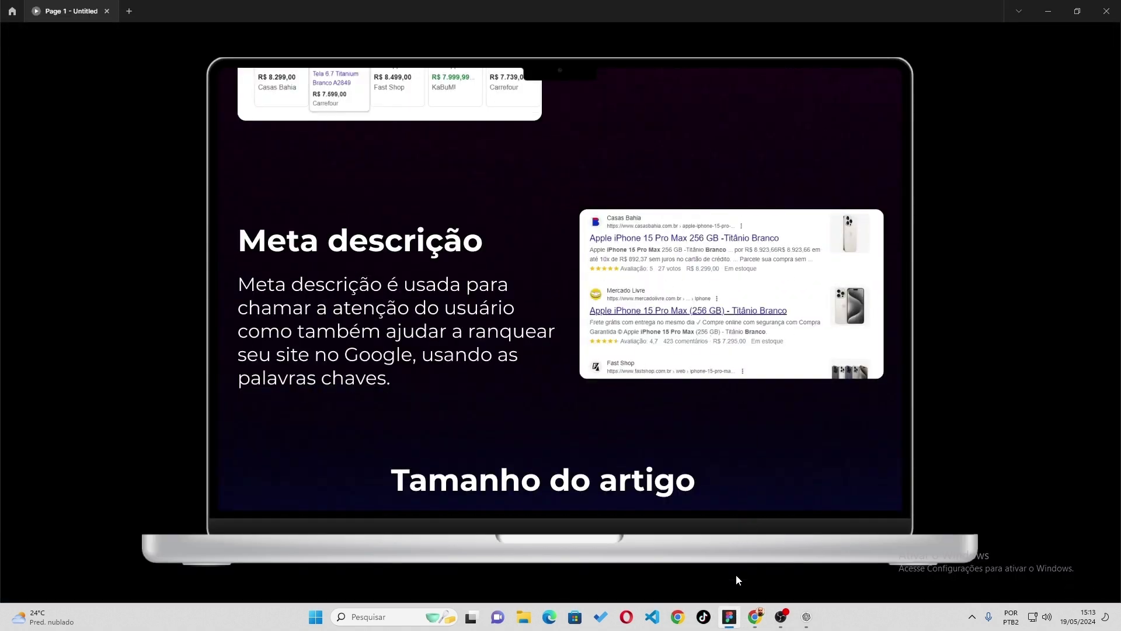
{"action": "scroll", "coordinate": [576, 186], "scroll_direction": "down", "scroll_amount": 7}
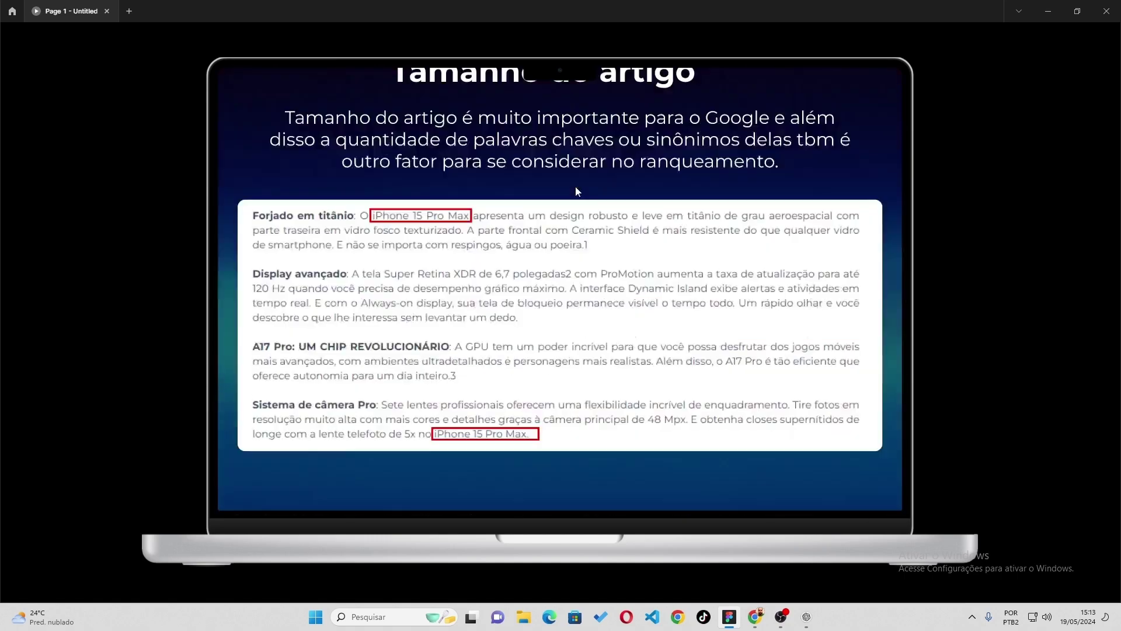
{"action": "left_click", "coordinate": [755, 616]}
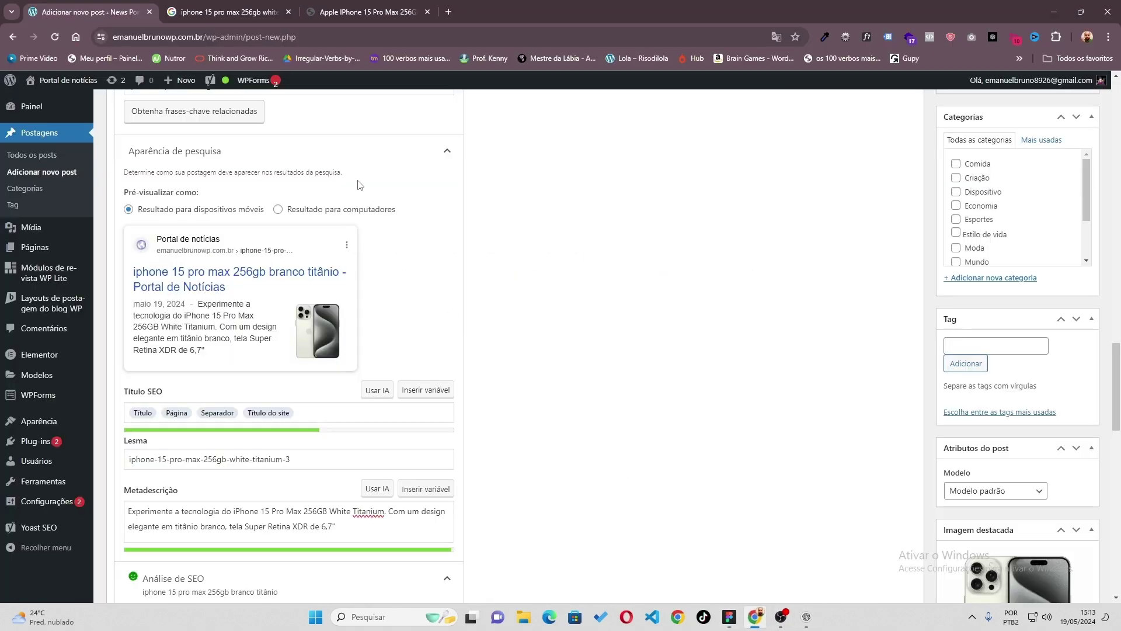
Examine the Yoast SEO analysis results, search appearance preview and full article text of the post
{"action": "scroll", "coordinate": [353, 189], "scroll_direction": "up", "scroll_amount": 1}
{"action": "scroll", "coordinate": [232, 367], "scroll_direction": "down", "scroll_amount": 15}
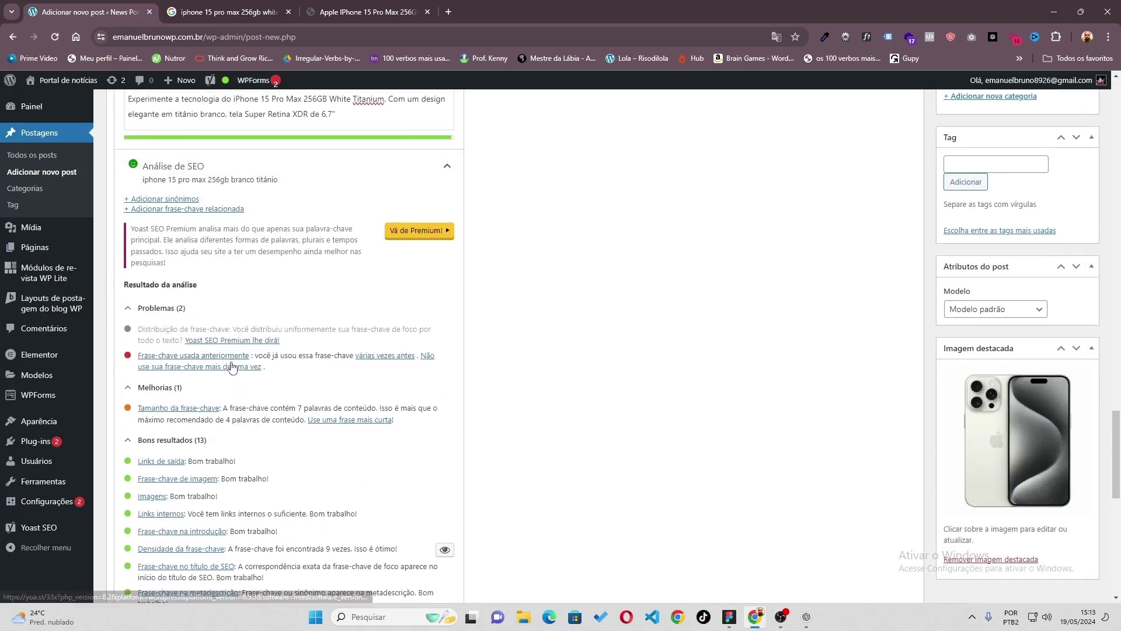
{"action": "scroll", "coordinate": [232, 366], "scroll_direction": "up", "scroll_amount": 15}
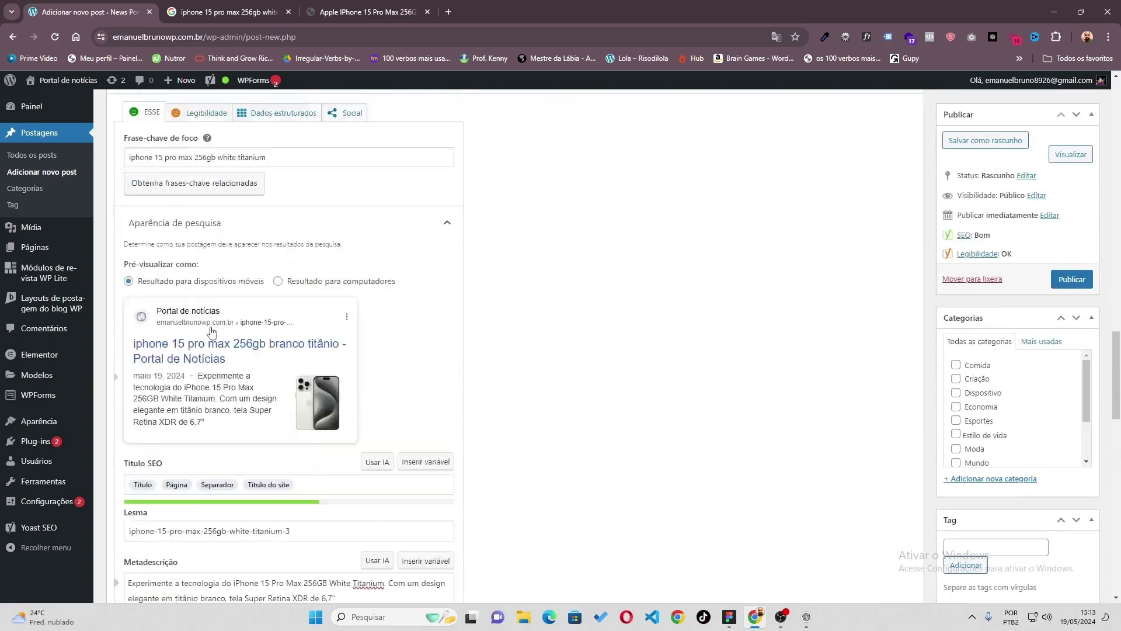
{"action": "scroll", "coordinate": [211, 327], "scroll_direction": "up", "scroll_amount": 20}
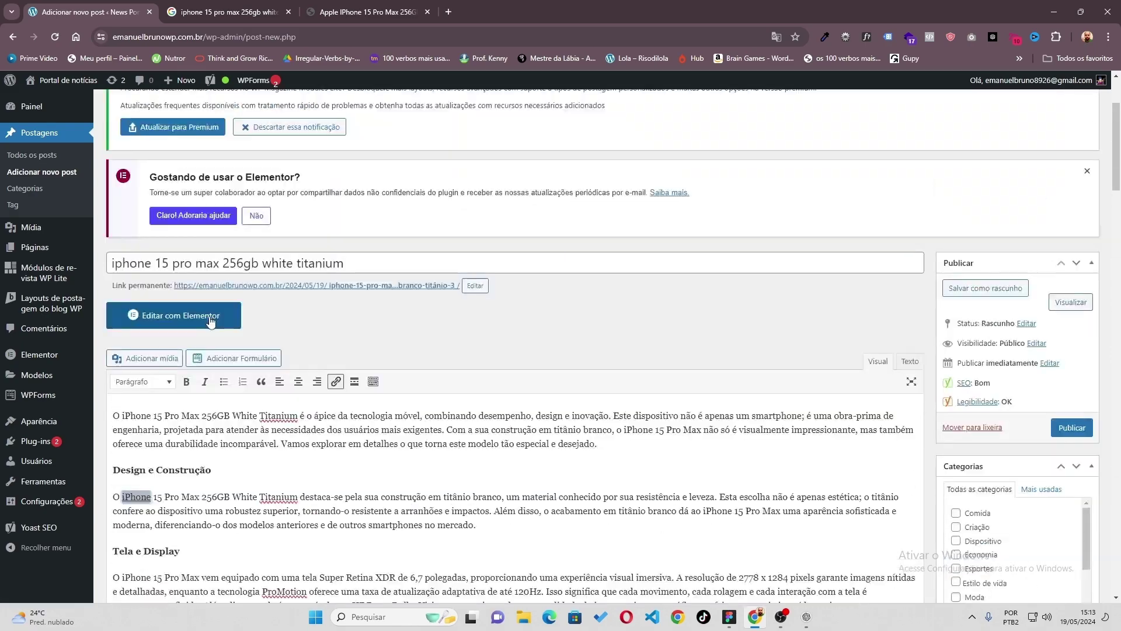
{"action": "scroll", "coordinate": [210, 316], "scroll_direction": "down", "scroll_amount": 5}
{"action": "scroll", "coordinate": [210, 315], "scroll_direction": "down", "scroll_amount": 10}
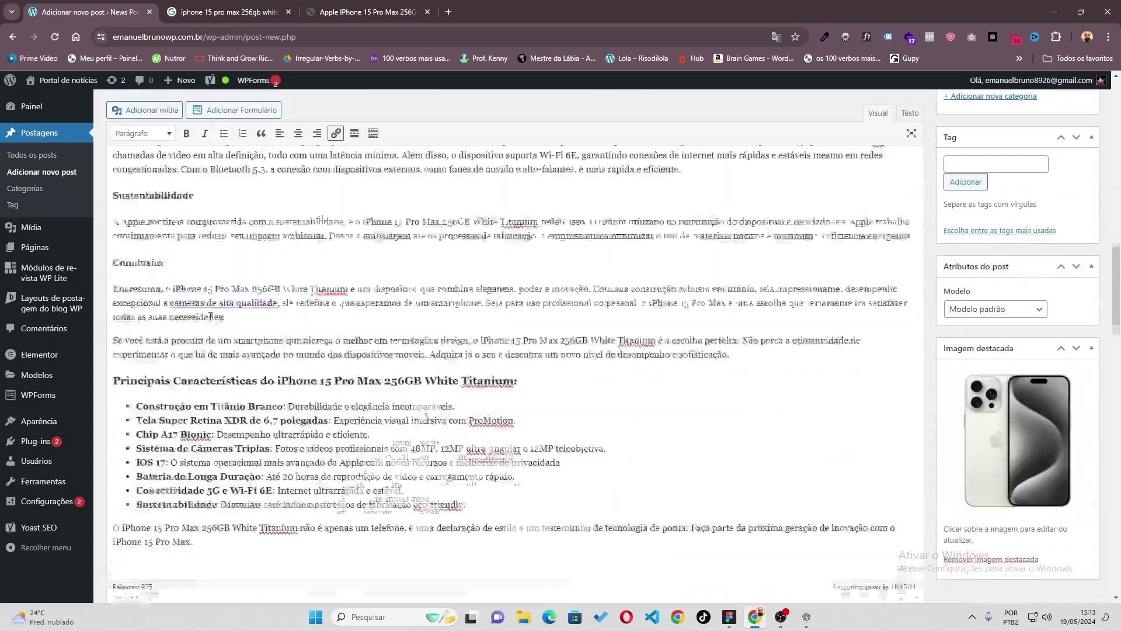
{"action": "scroll", "coordinate": [210, 318], "scroll_direction": "down", "scroll_amount": 5}
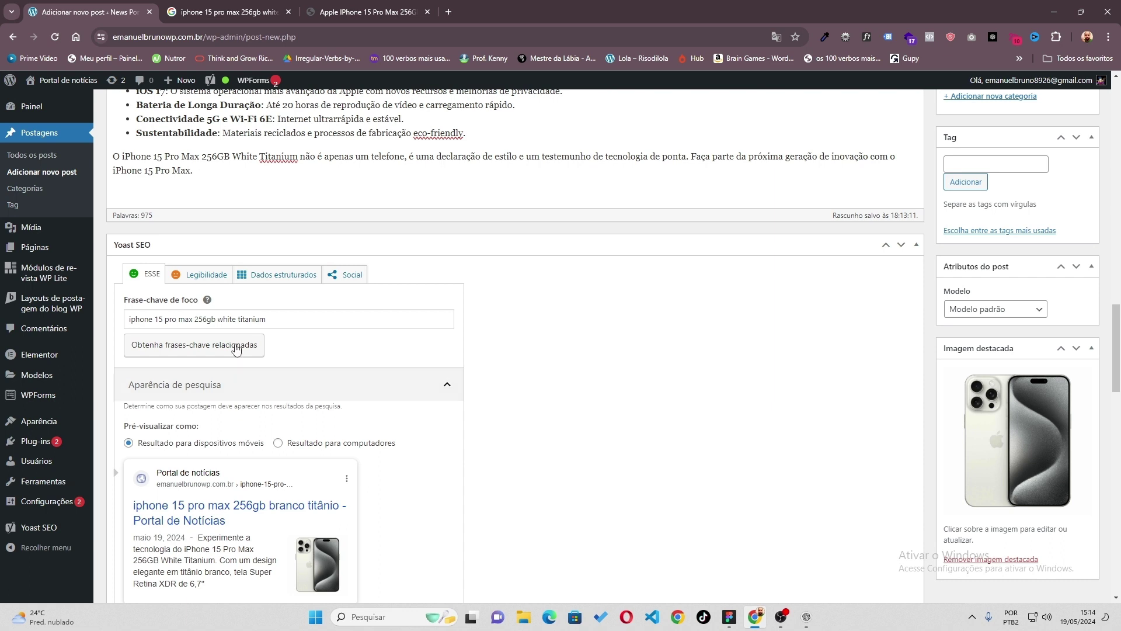
Open Yoast's readability analysis, highlight the sentences containing transition words, and review them throughout the article
{"action": "left_click", "coordinate": [192, 285]}
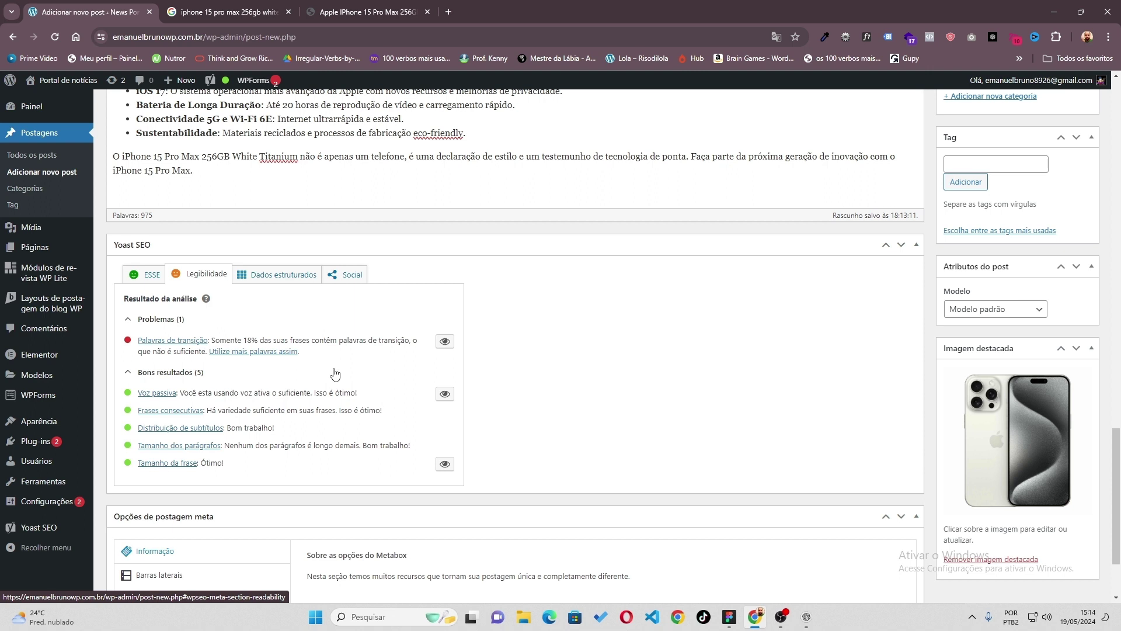
{"action": "left_click", "coordinate": [444, 341]}
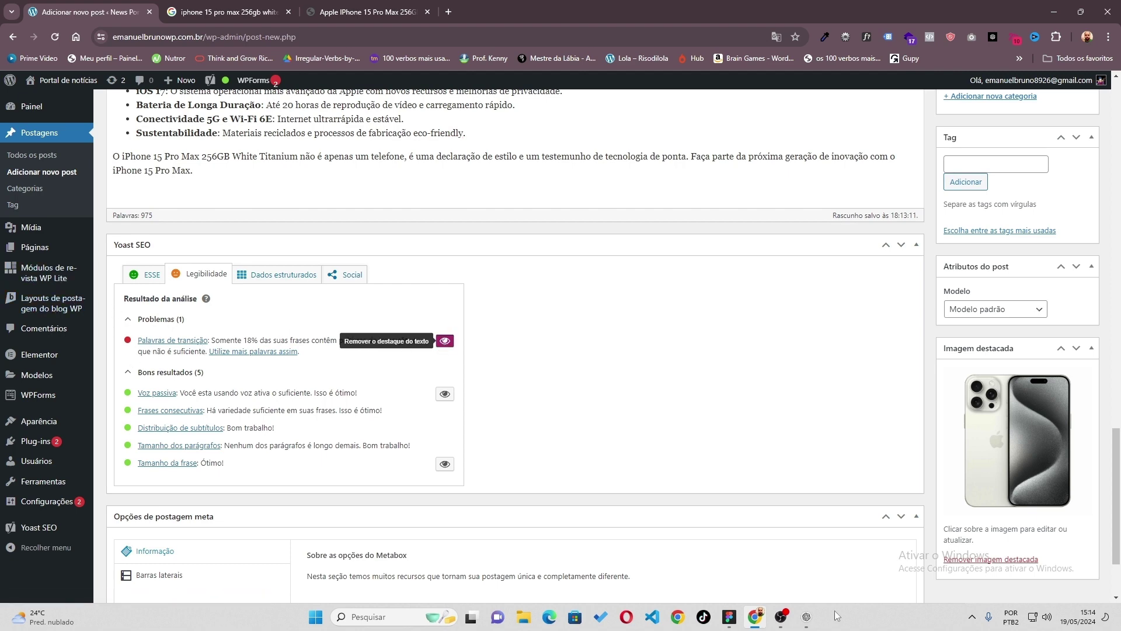
{"action": "left_click", "coordinate": [806, 617]}
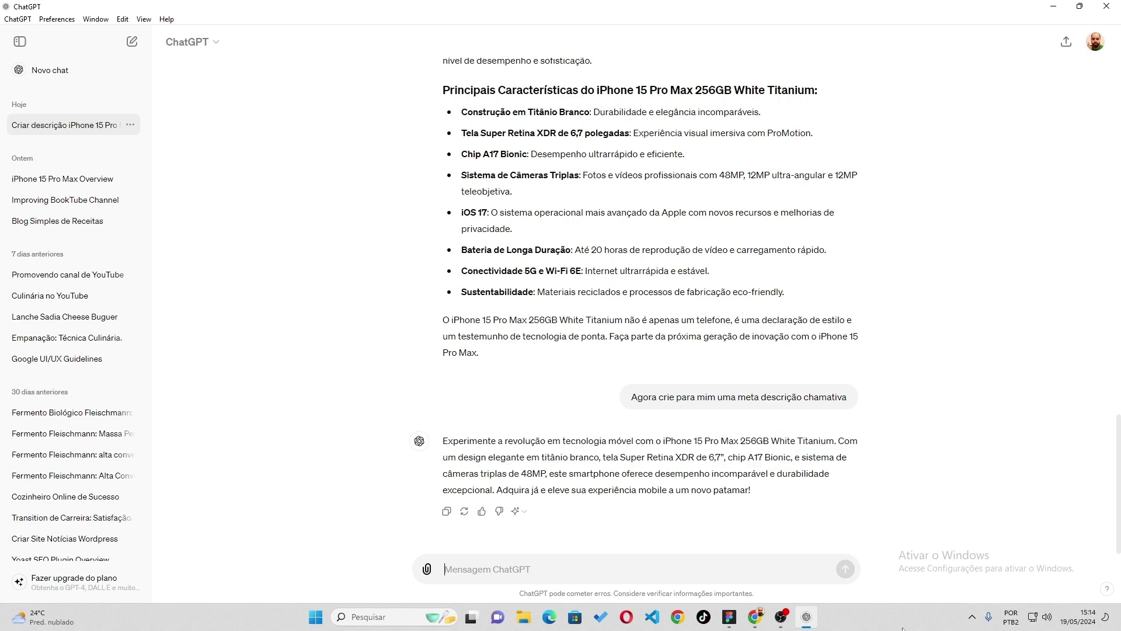
{"action": "left_click", "coordinate": [760, 619]}
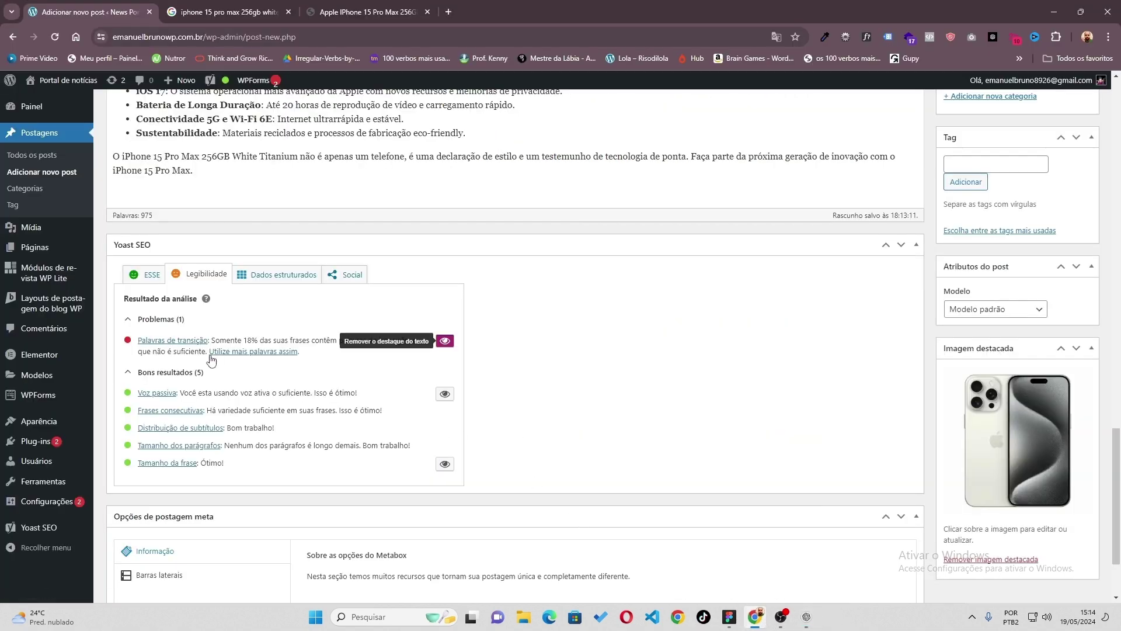
{"action": "scroll", "coordinate": [212, 360], "scroll_direction": "up", "scroll_amount": 12}
{"action": "scroll", "coordinate": [264, 342], "scroll_direction": "down", "scroll_amount": 3}
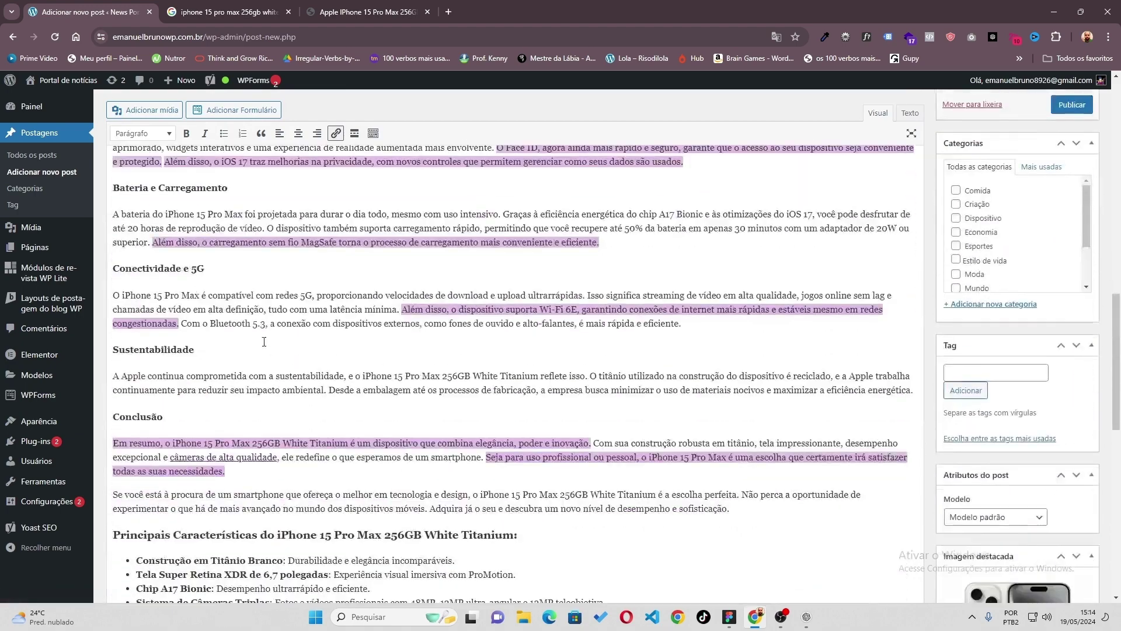
{"action": "scroll", "coordinate": [264, 341], "scroll_direction": "up", "scroll_amount": 10}
{"action": "scroll", "coordinate": [264, 342], "scroll_direction": "down", "scroll_amount": 15}
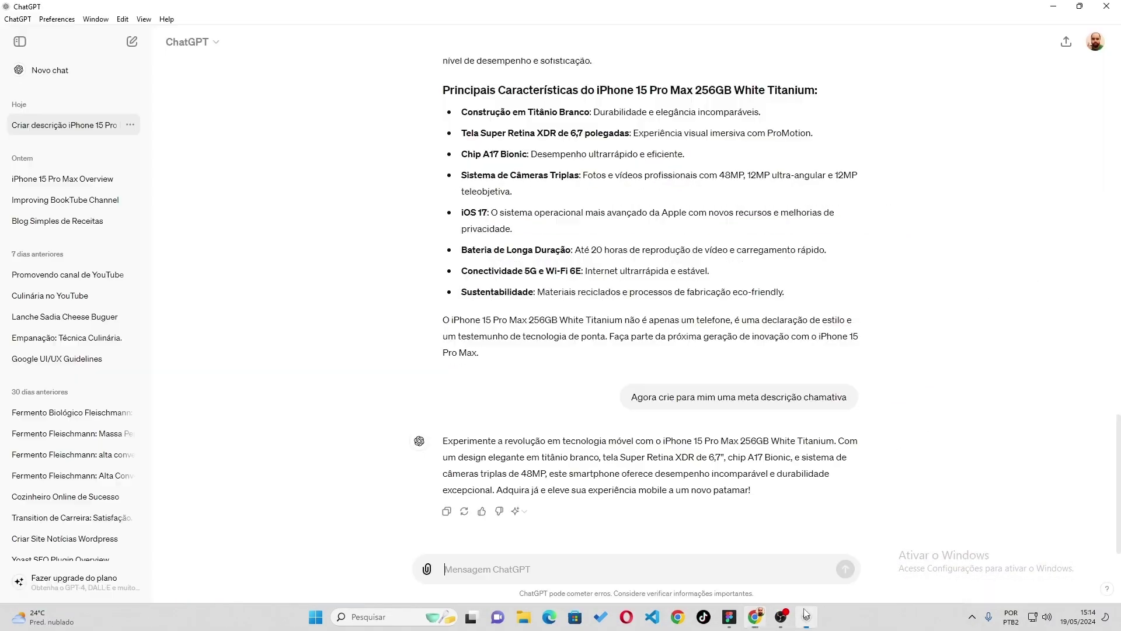
Switch to ChatGPT and send the request "Por favor recrie este texto com mais palavras de transição do que já foi incluido"
{"action": "left_click", "coordinate": [807, 616]}
{"action": "type", "text": "Por favor recrie este te"}
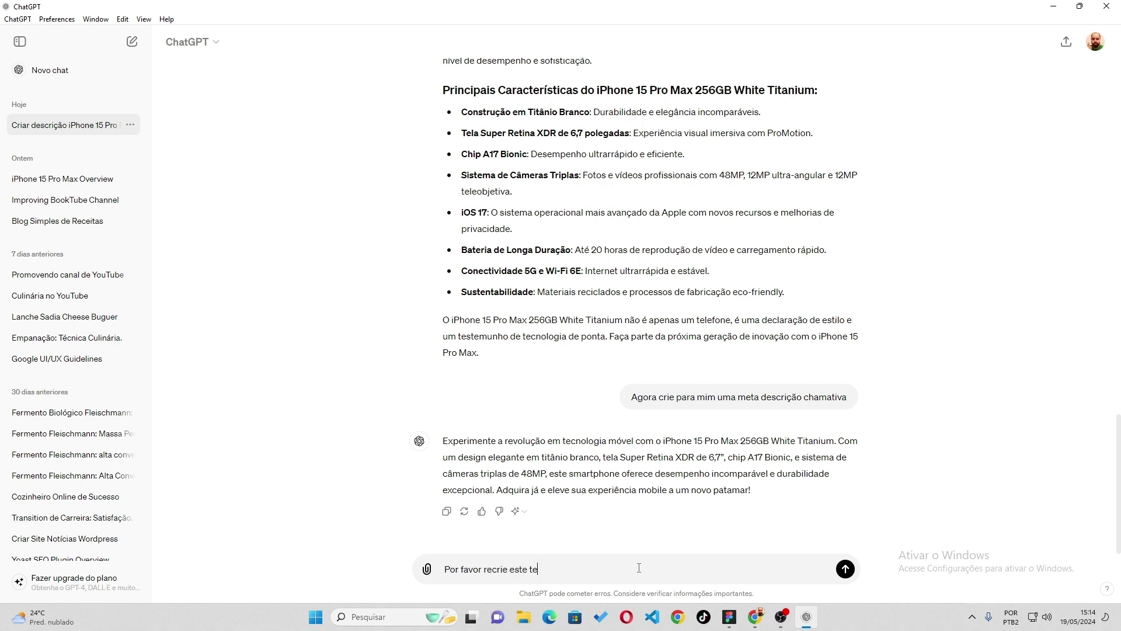
{"action": "type", "text": "xto com mais palavras de transiçã"}
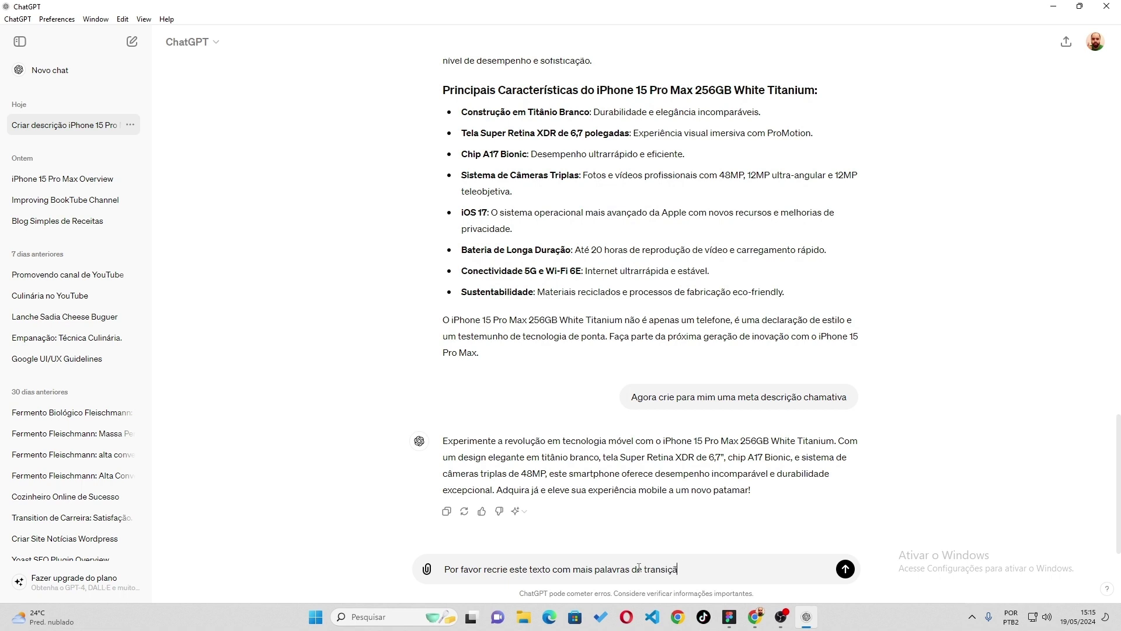
{"action": "type", "text": "o do que já foi incluído"}
{"action": "key", "text": "Return"}
Copy the original full iPhone article from the conversation and resubmit it, preceded by the same request for more transition words
{"action": "scroll", "coordinate": [594, 400], "scroll_direction": "up", "scroll_amount": 15}
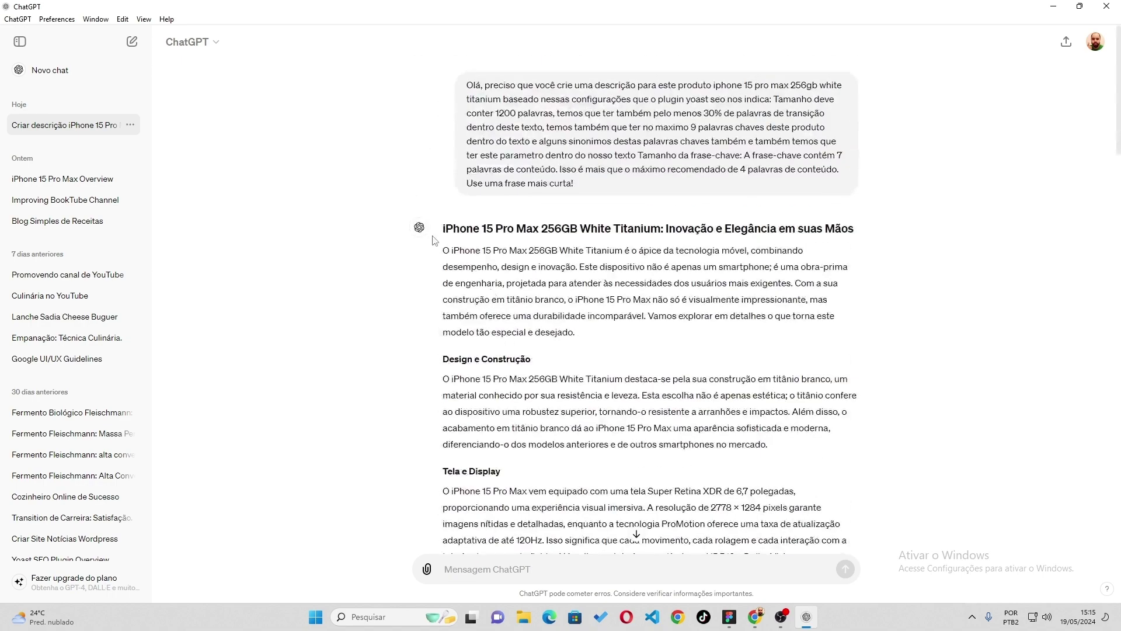
{"action": "left_click_drag", "start_coordinate": [442, 229], "coordinate": [849, 440]}
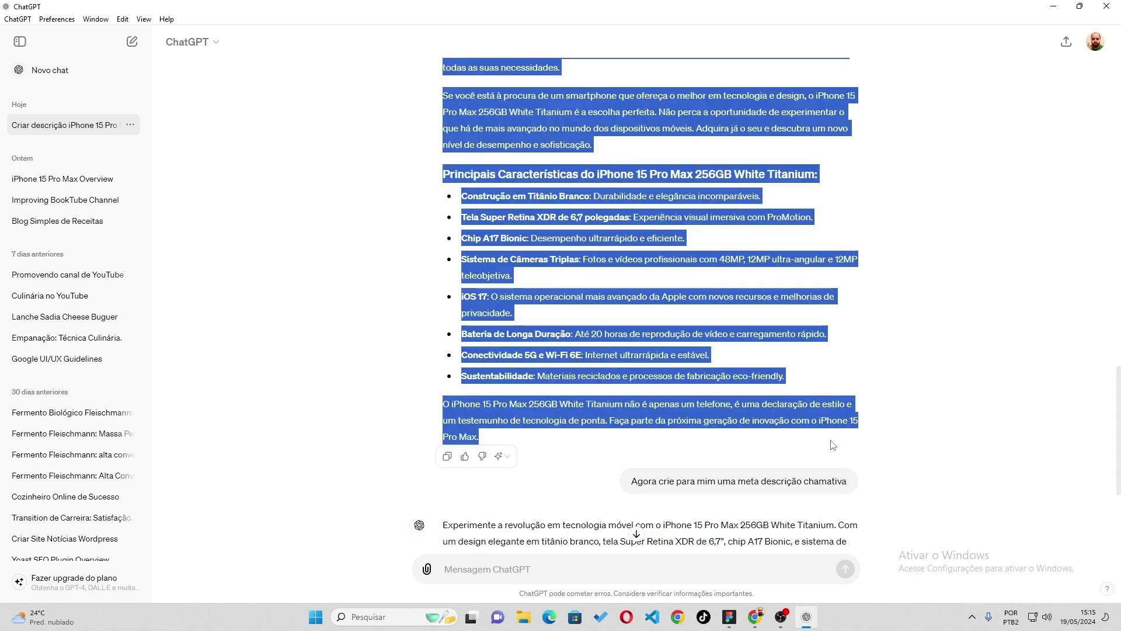
{"action": "scroll", "coordinate": [833, 445], "scroll_direction": "down", "scroll_amount": 1}
{"action": "key", "text": "ctrl+v"}
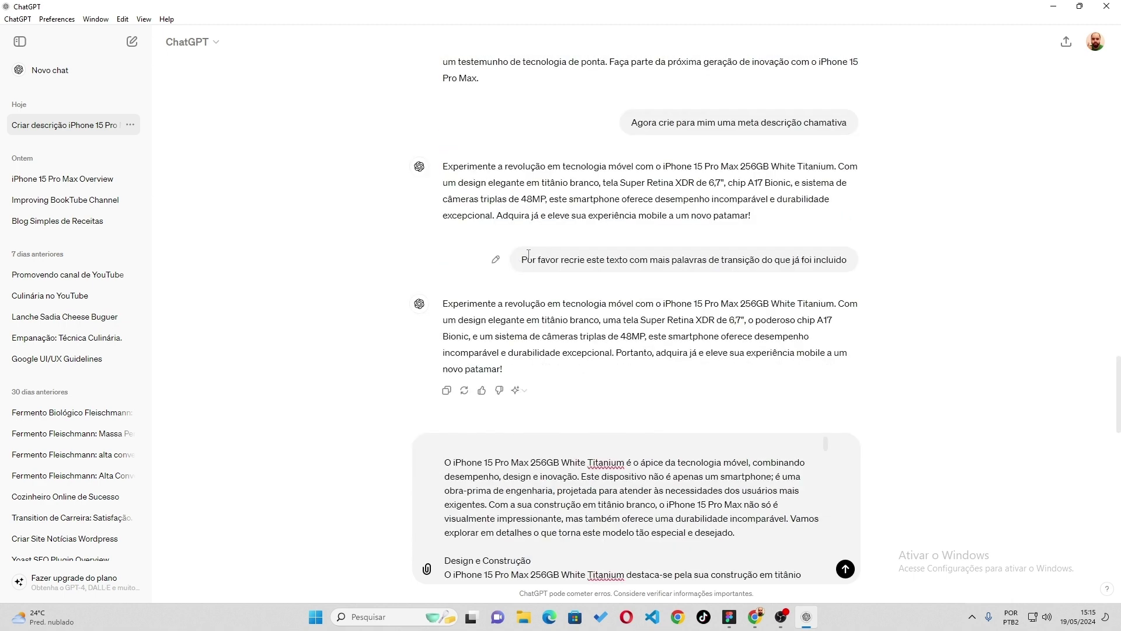
{"action": "left_click_drag", "start_coordinate": [522, 260], "coordinate": [848, 266]}
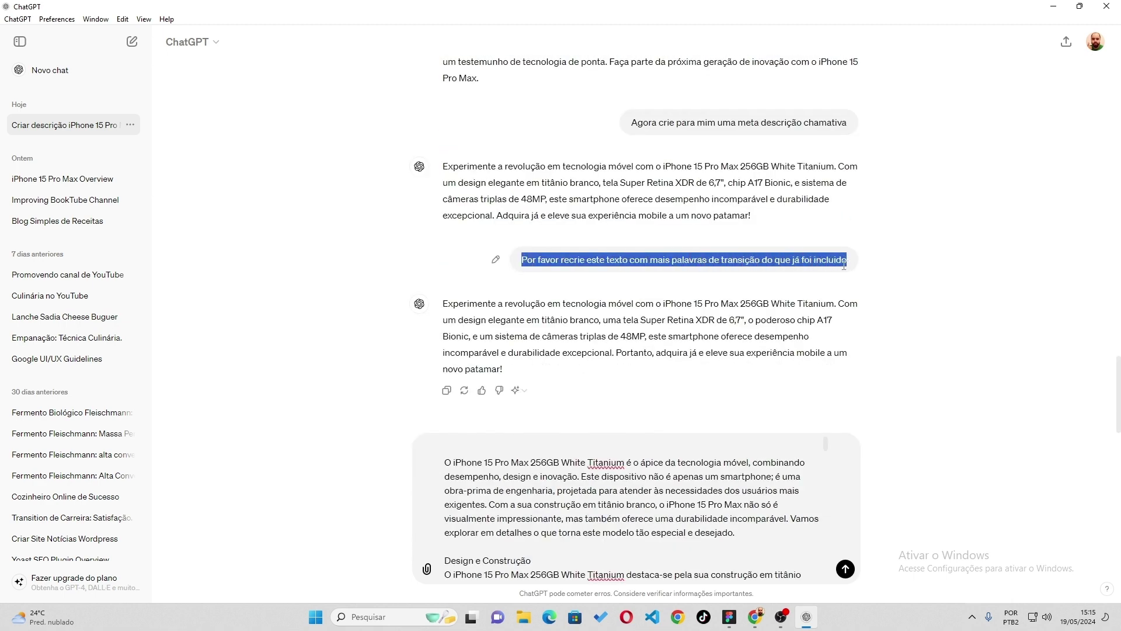
{"action": "left_click", "coordinate": [478, 446]}
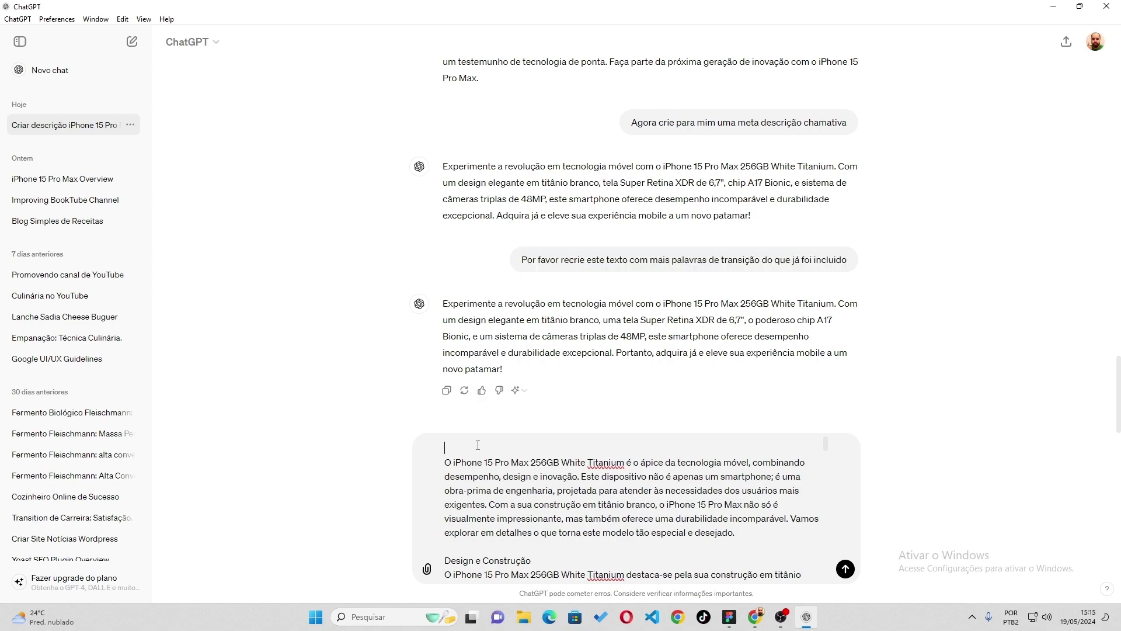
{"action": "type", "text": "Por favor recrie este texto com mais palavras de transição do que já foi incluido"}
{"action": "key", "text": "Return"}
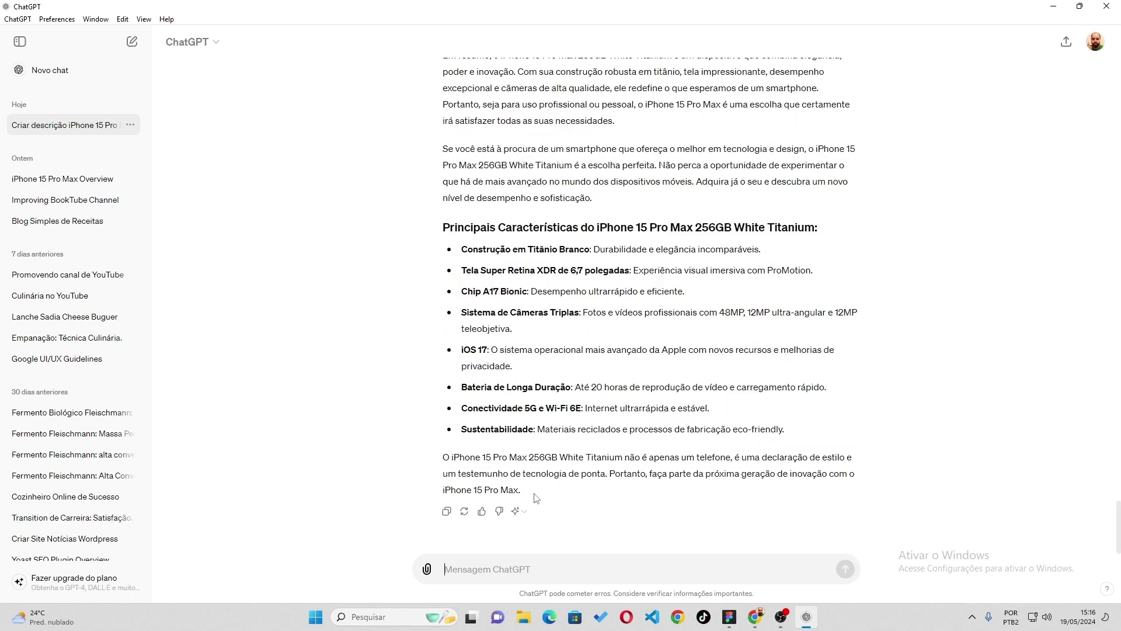
Copy ChatGPT's rewritten article without its main title and replace the entire WordPress post body with it
{"action": "left_click_drag", "start_coordinate": [536, 497], "coordinate": [493, 374]}
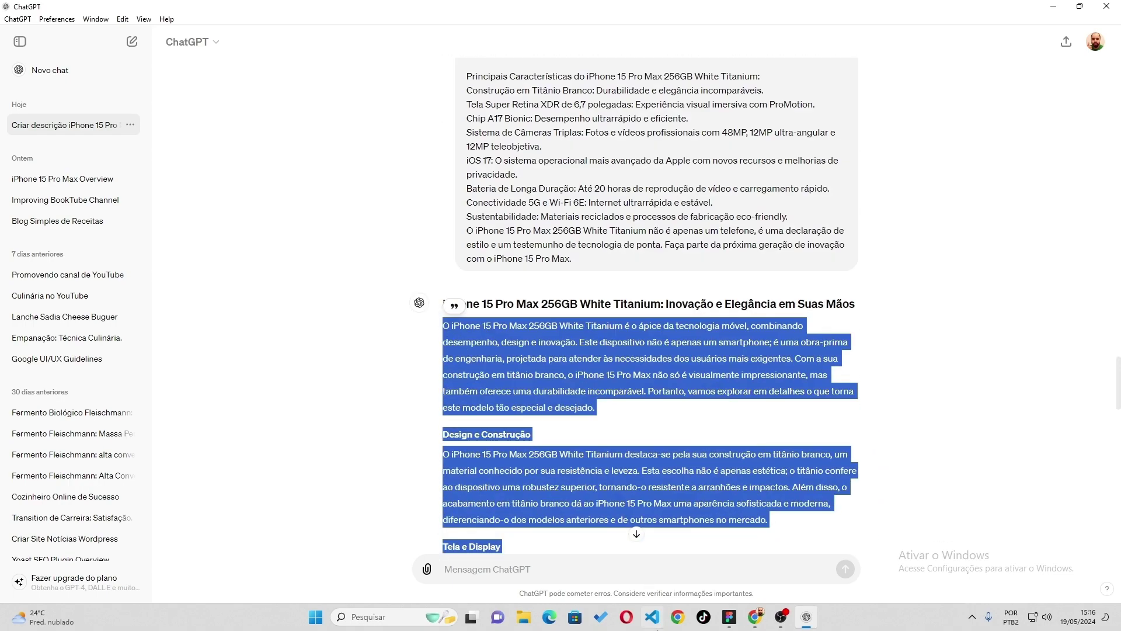
{"action": "left_click", "coordinate": [755, 617]}
{"action": "left_click_drag", "start_coordinate": [184, 366], "coordinate": [116, 477]}
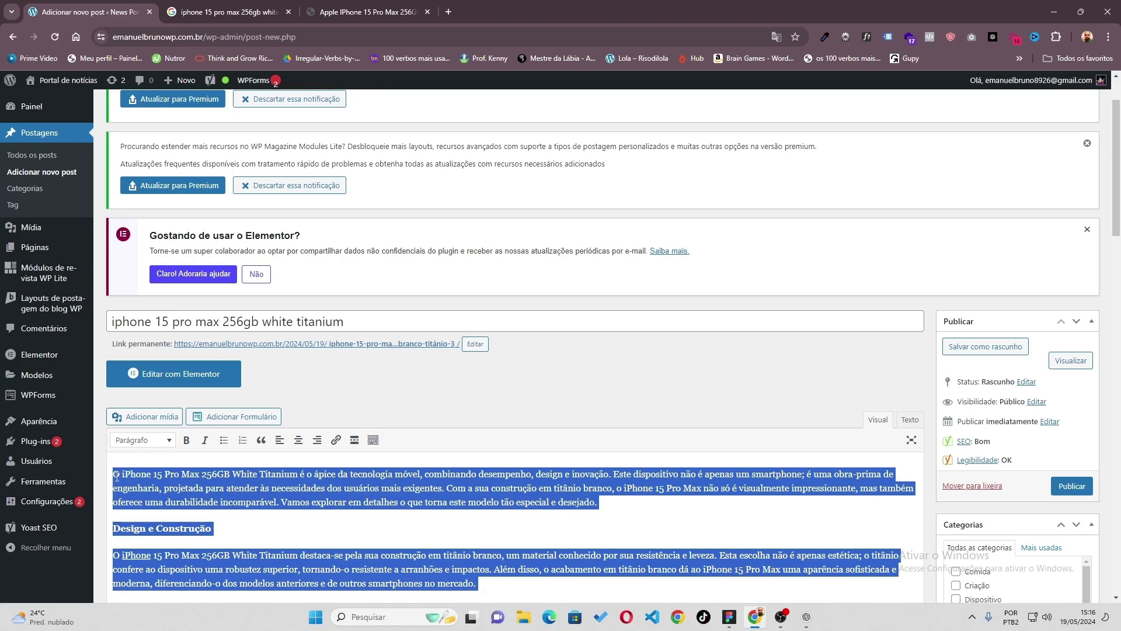
{"action": "left_click", "coordinate": [299, 530]}
Check Yoast's readability and SEO analyses for the replaced article text
{"action": "scroll", "coordinate": [292, 508], "scroll_direction": "down", "scroll_amount": 15}
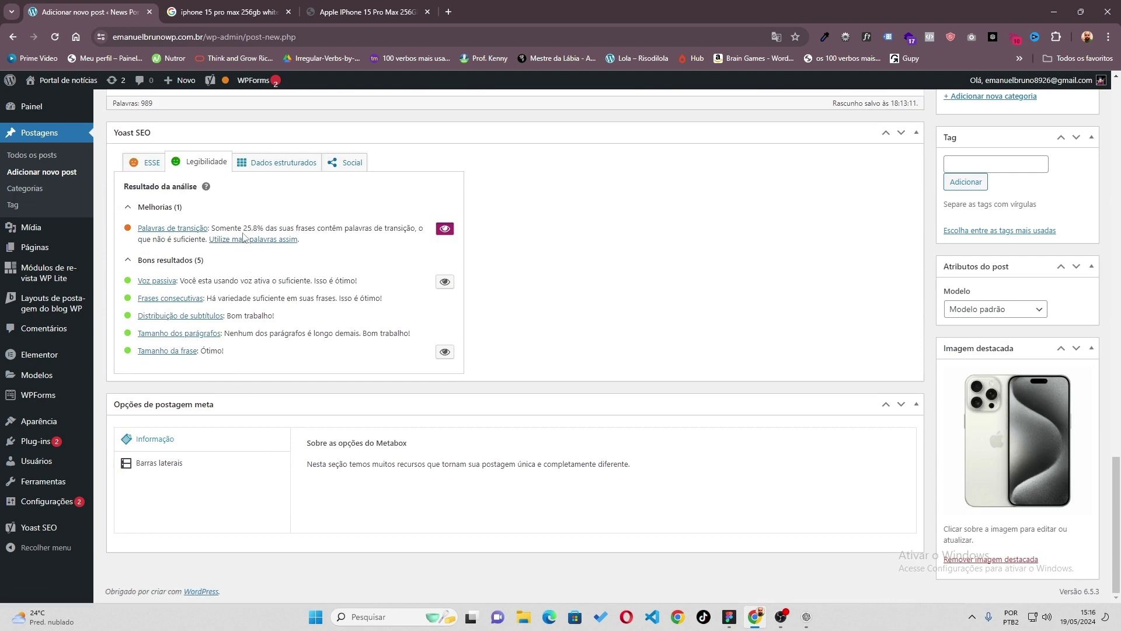
{"action": "left_click", "coordinate": [152, 163]}
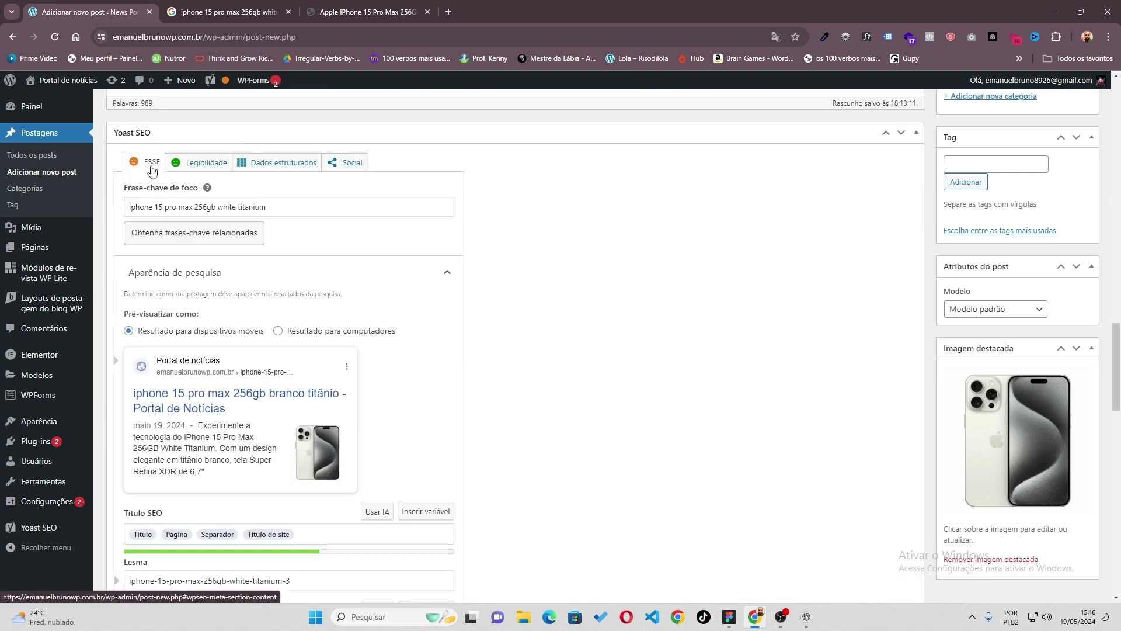
{"action": "scroll", "coordinate": [246, 332], "scroll_direction": "down", "scroll_amount": 10}
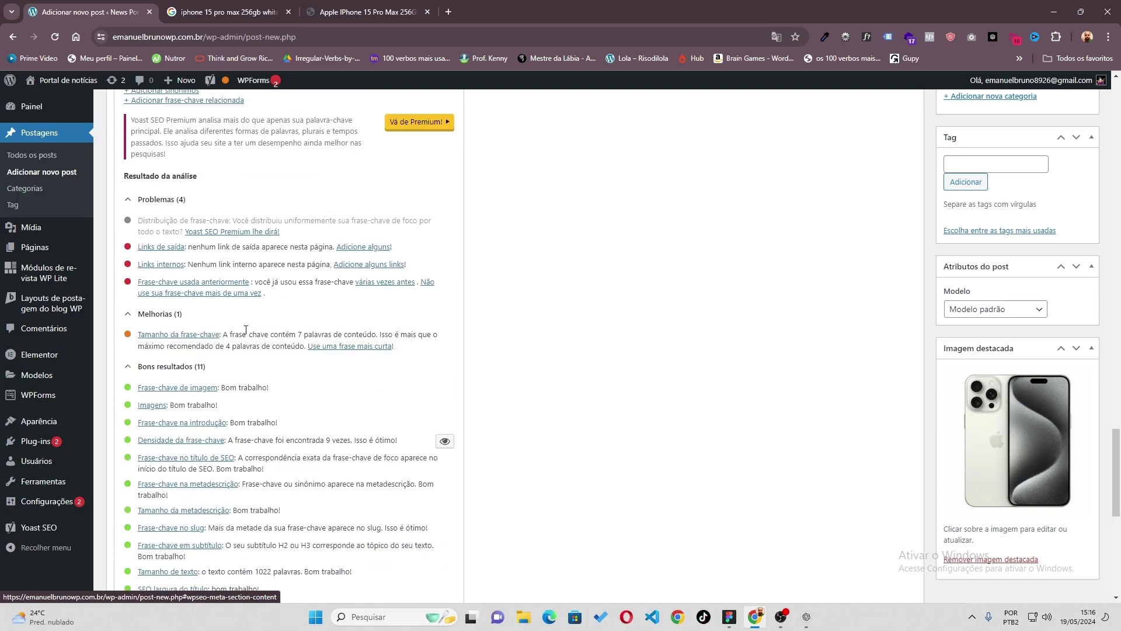